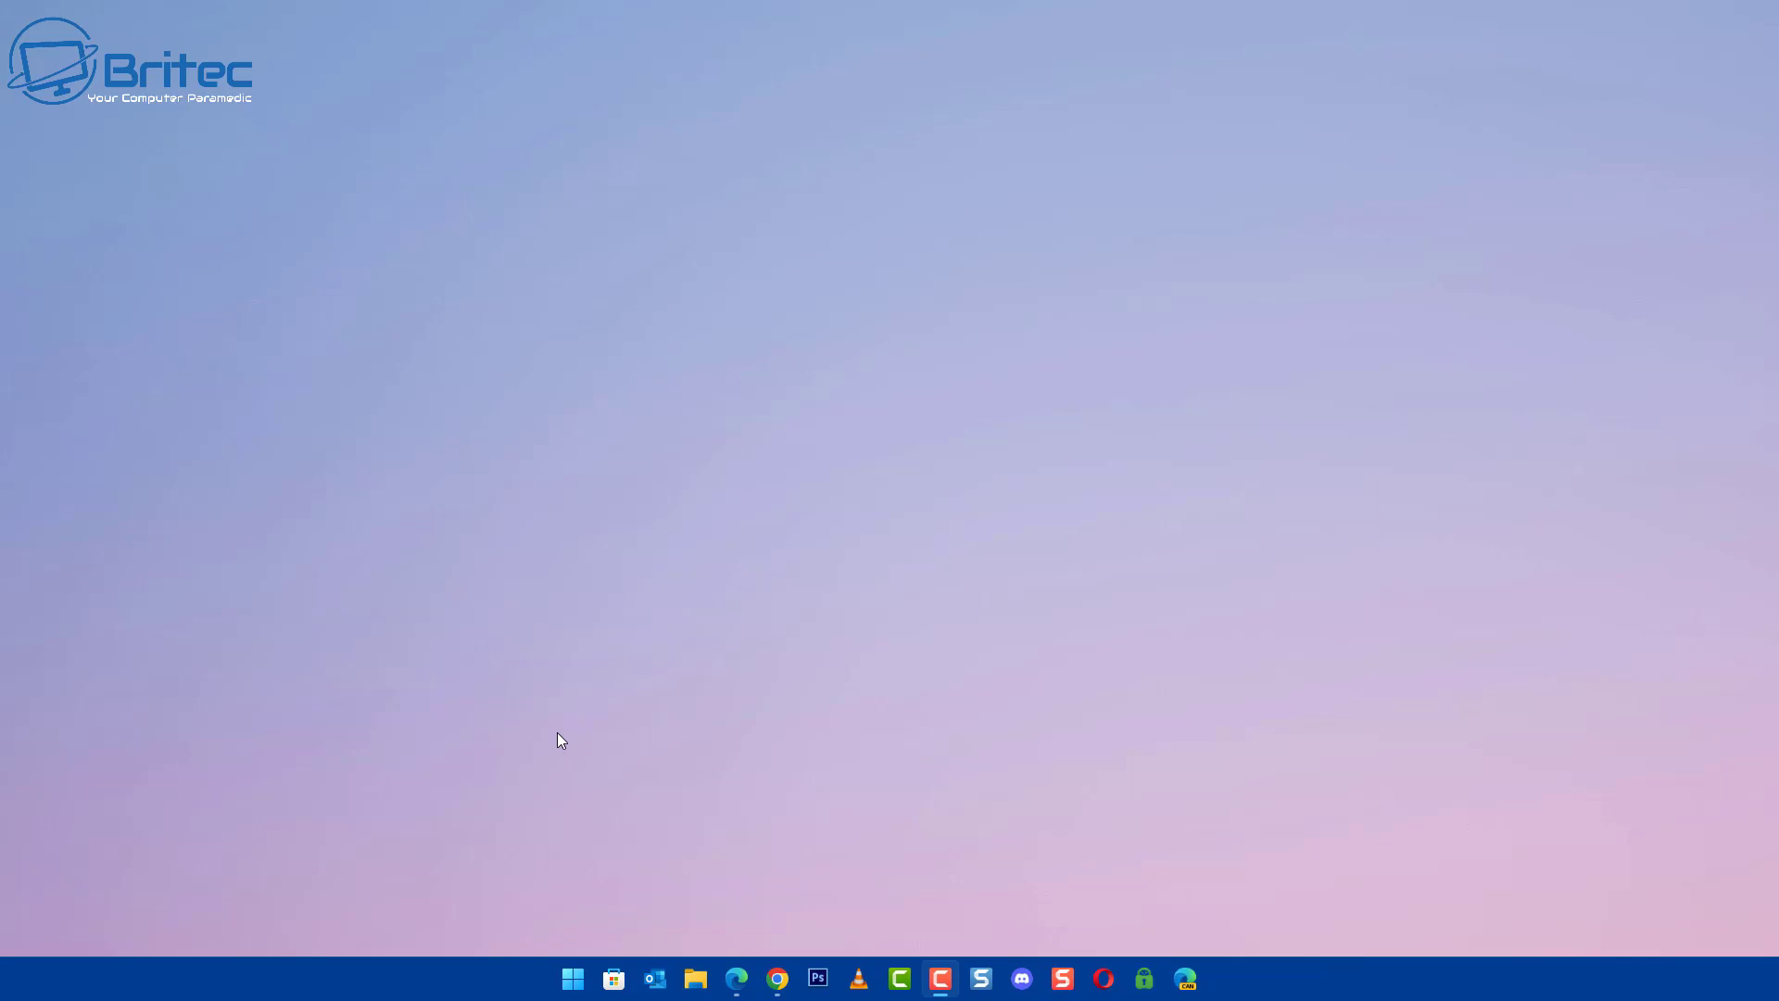
Search Start for 'notepad' and run Notepad as administrator
{"action": "left_click", "coordinate": [574, 984]}
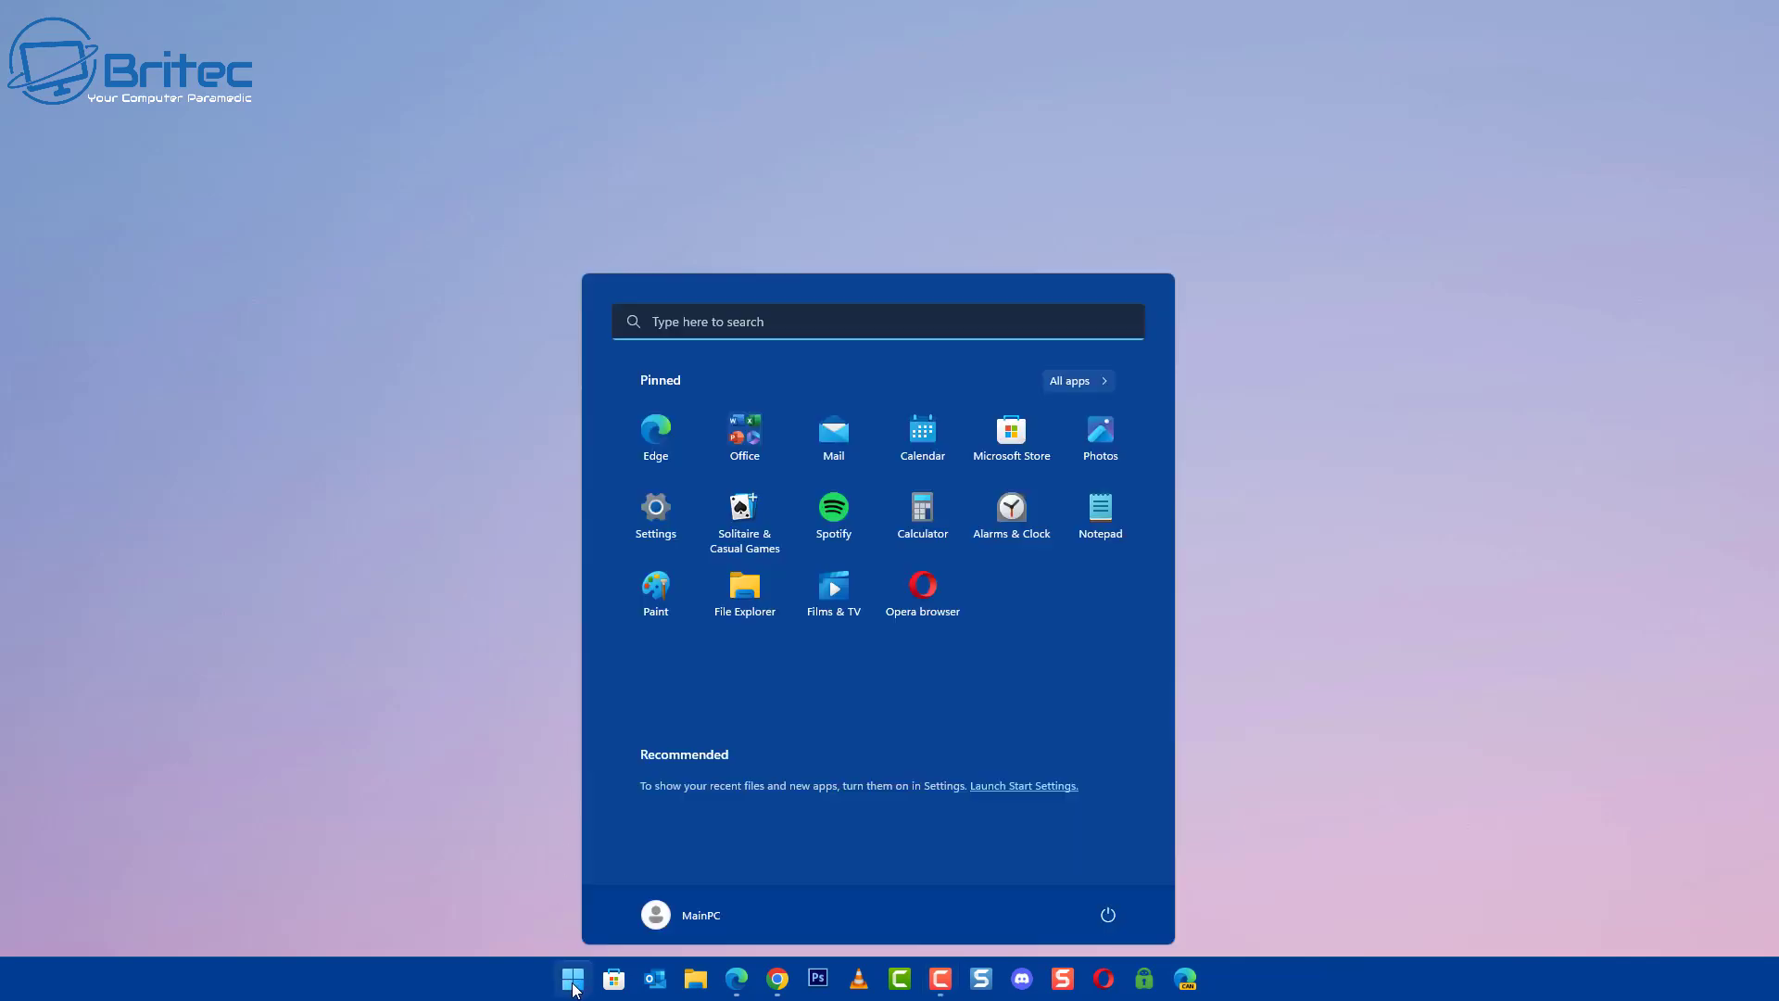
{"action": "type", "text": "notepad"}
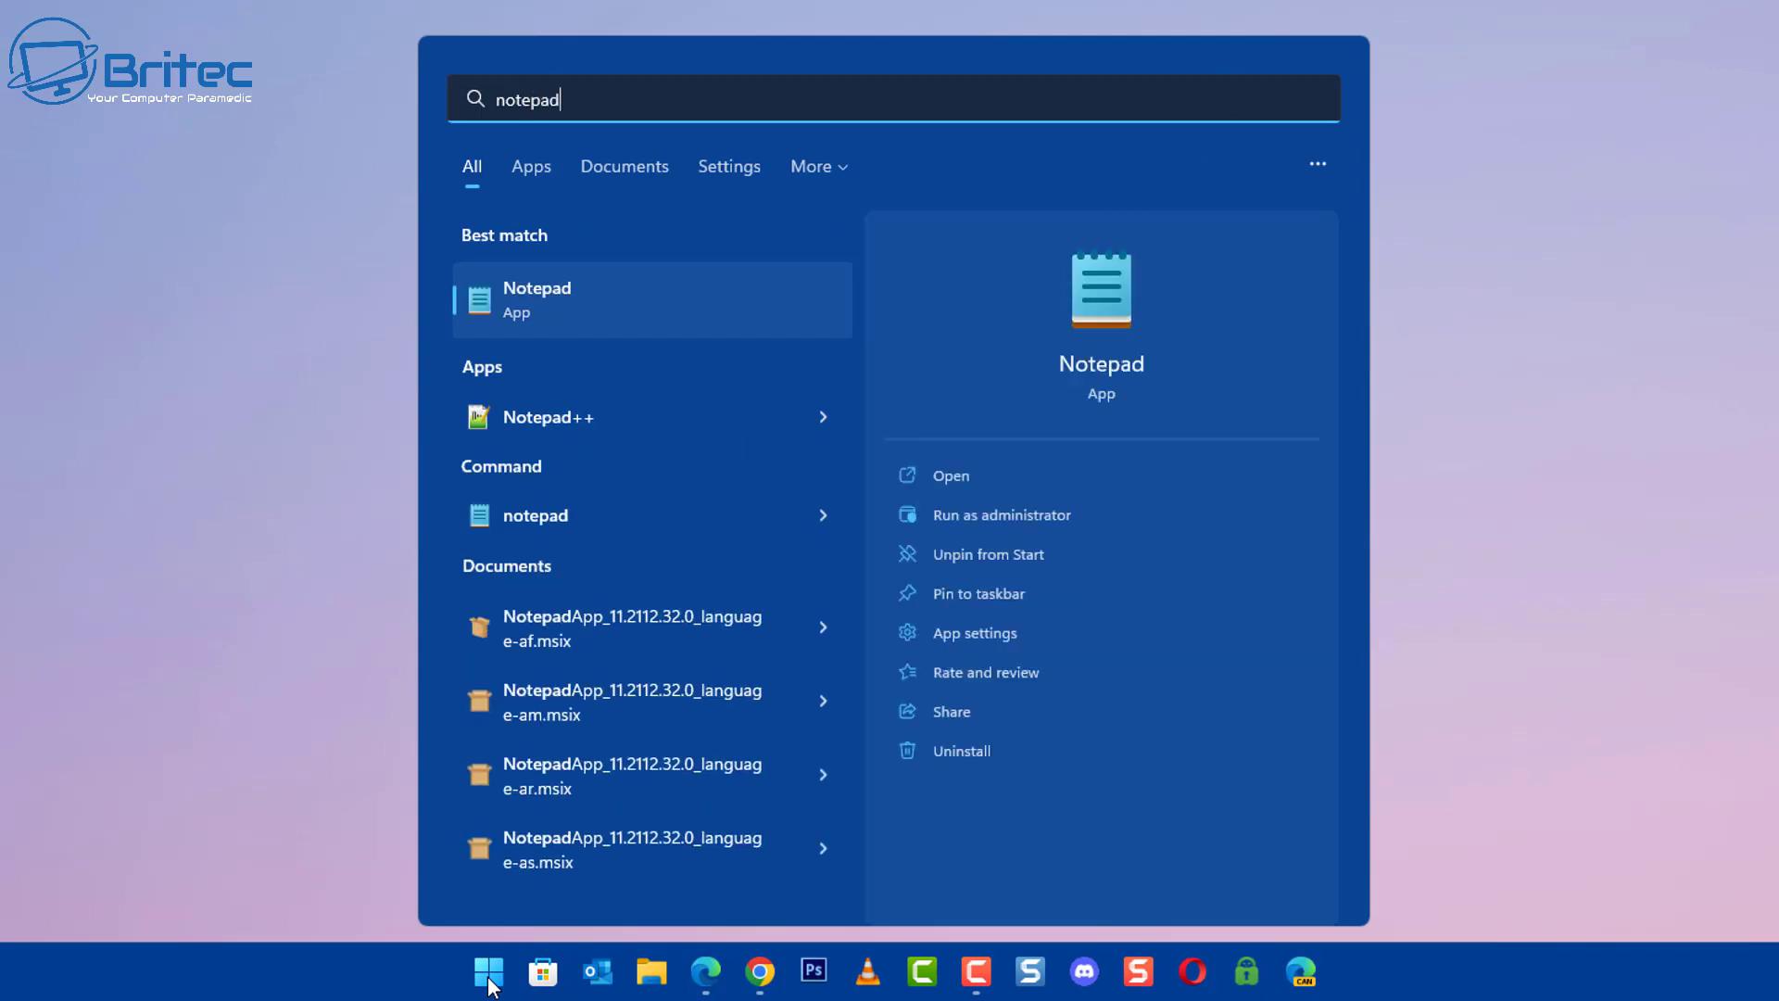
{"action": "right_click", "coordinate": [577, 301]}
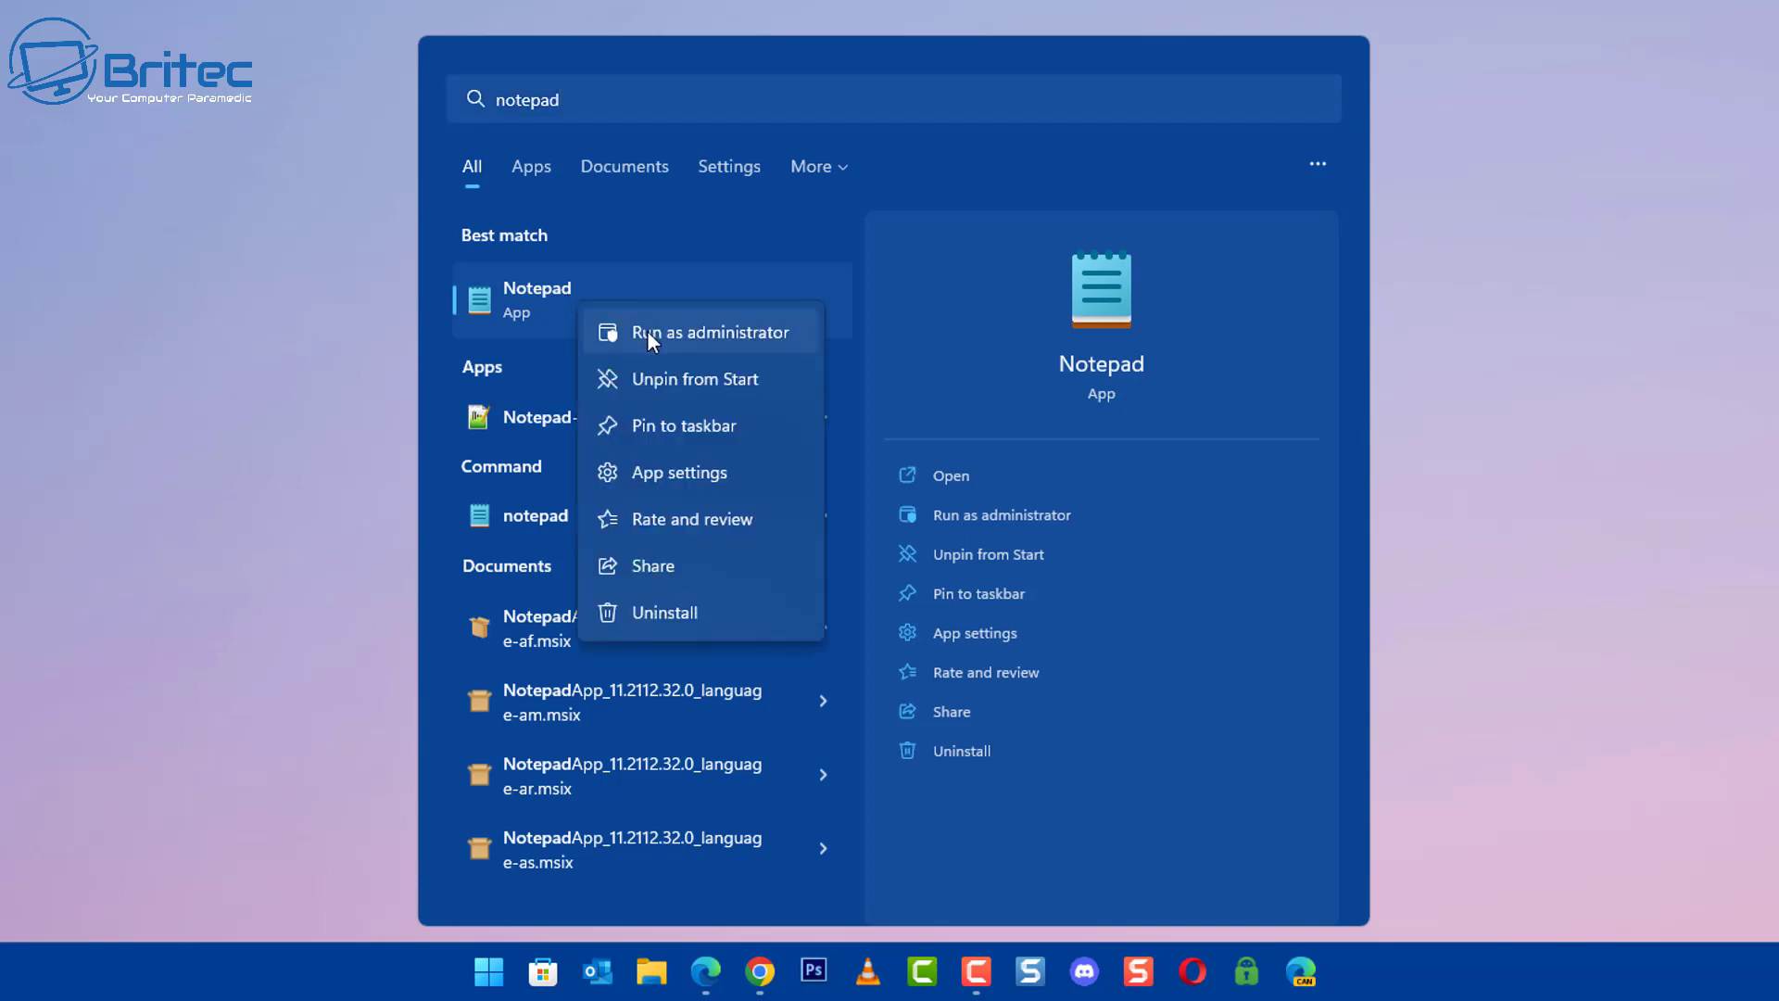
{"action": "left_click", "coordinate": [986, 516]}
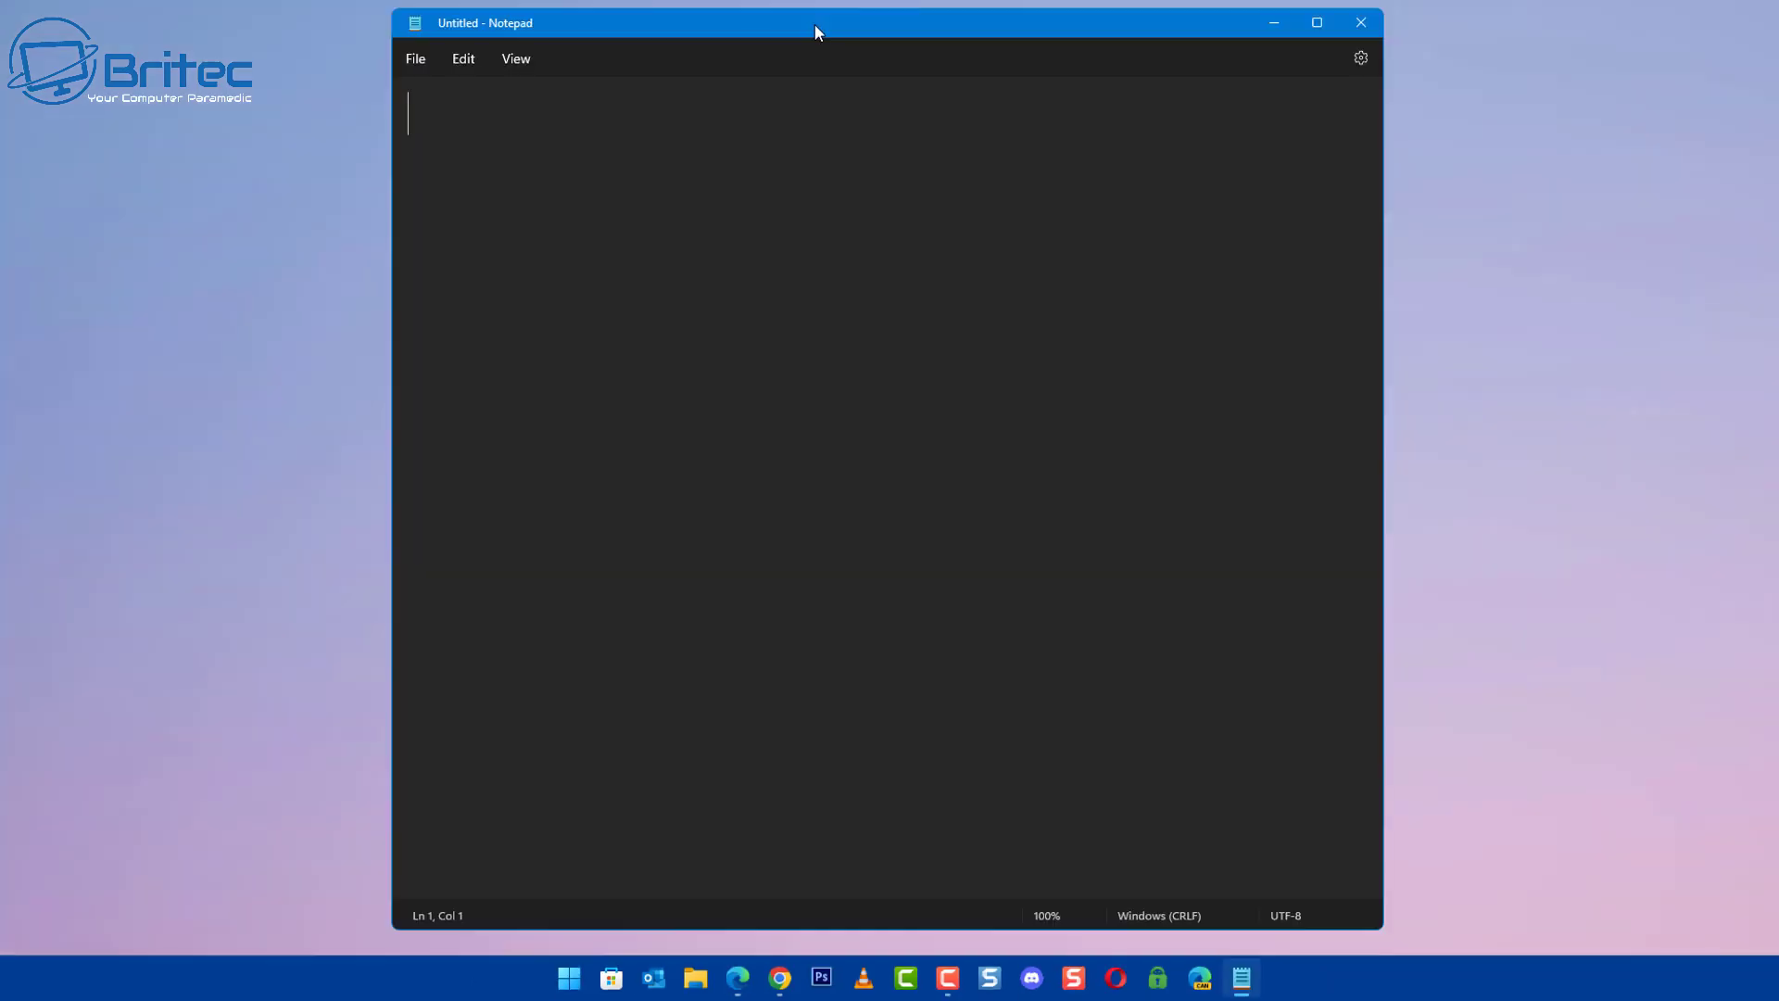
Bring up Notepad's Open dialog from the File menu
{"action": "left_click_drag", "start_coordinate": [817, 31], "coordinate": [828, 28]}
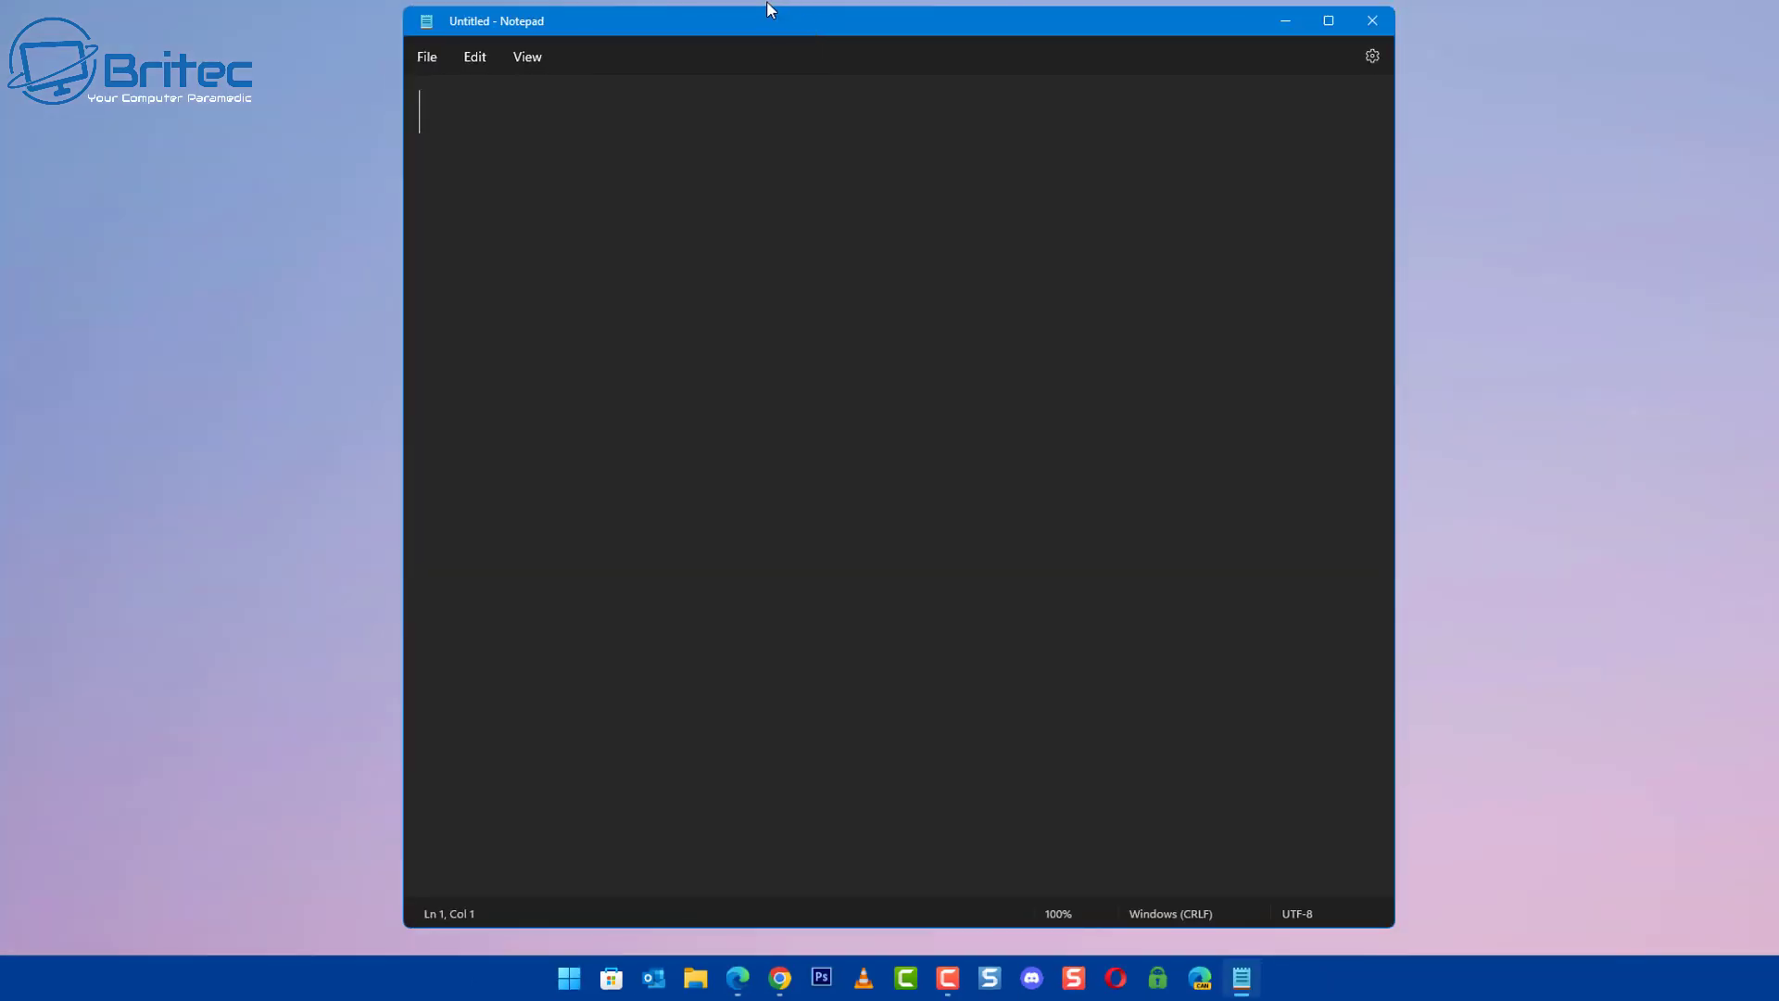
{"action": "left_click", "coordinate": [427, 57]}
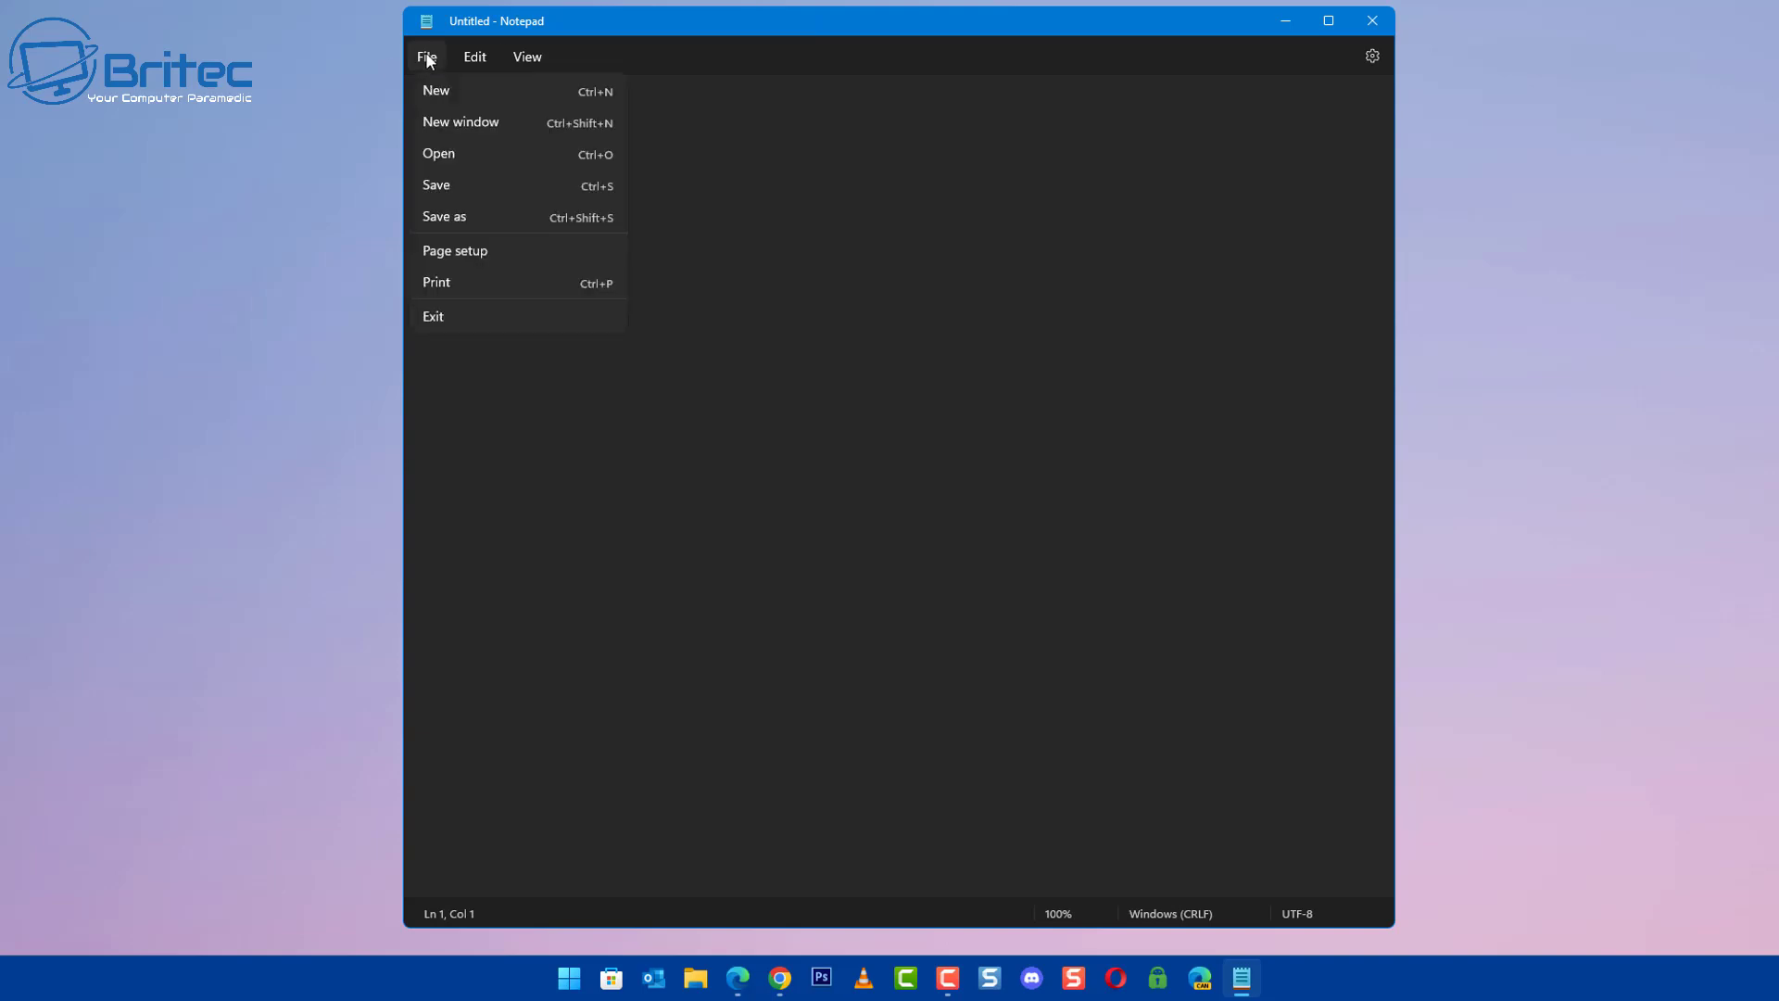
{"action": "left_click", "coordinate": [465, 160]}
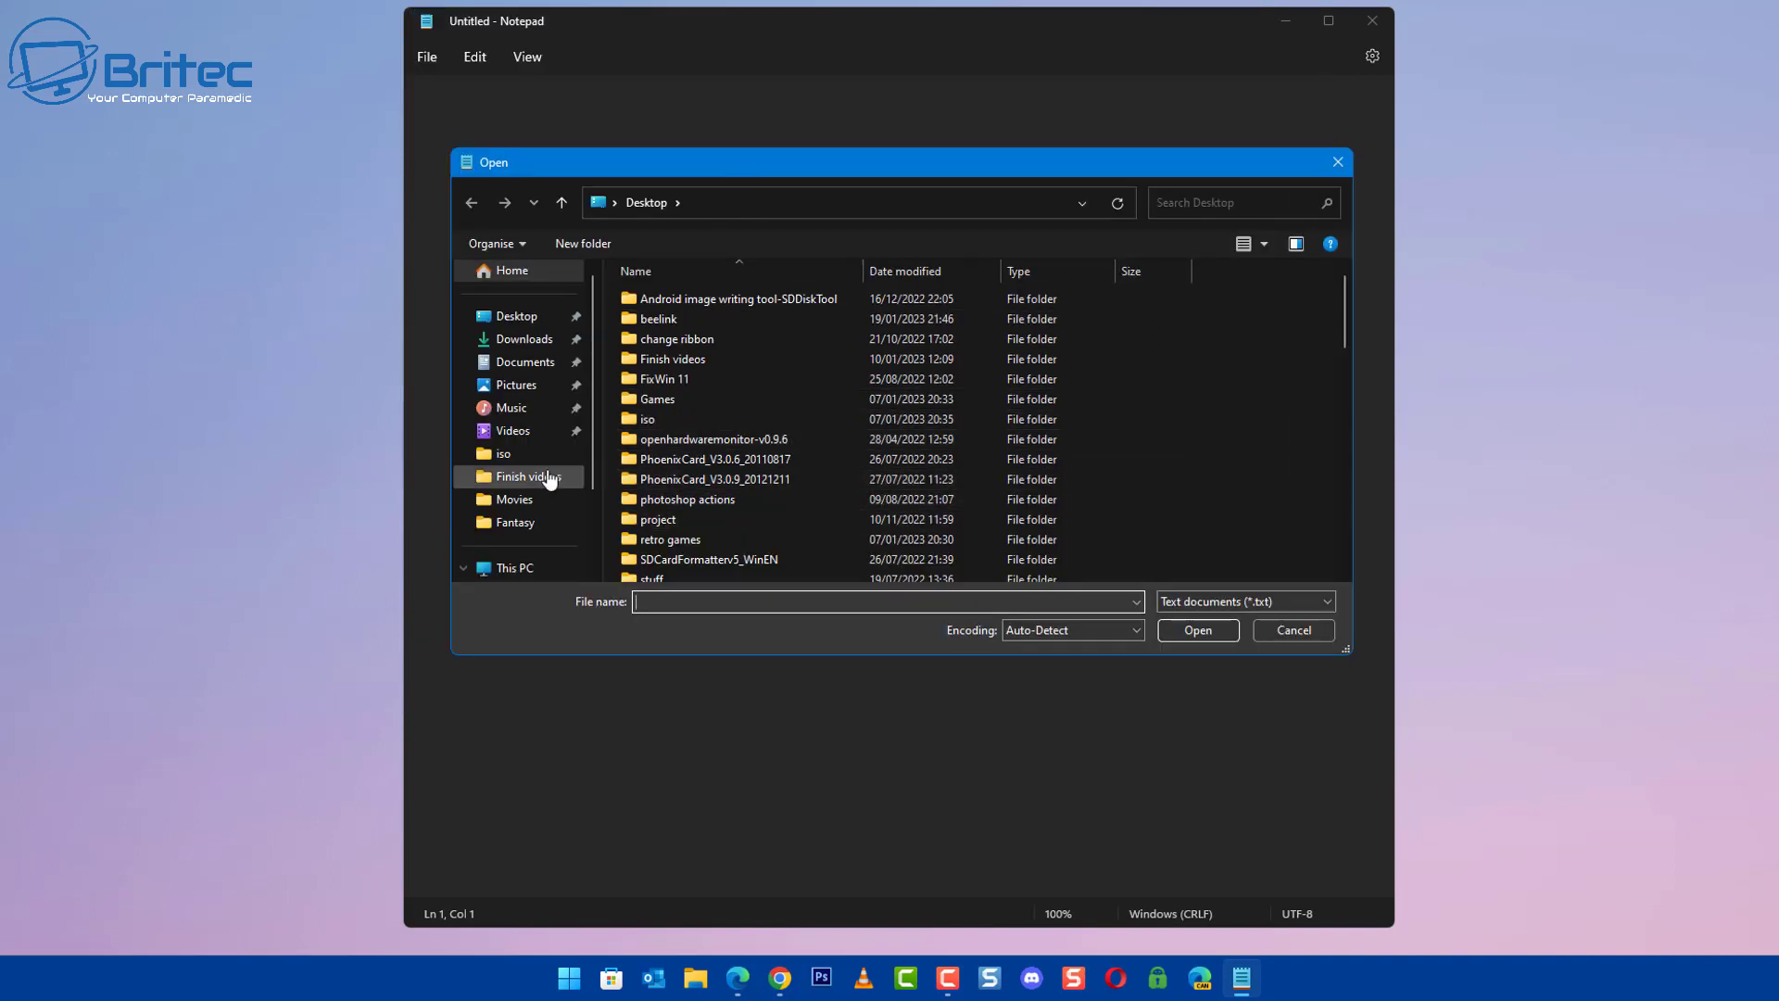
Browse from This PC through Local Disk (C:), Windows and System32 into the drivers folder
{"action": "left_click", "coordinate": [515, 569]}
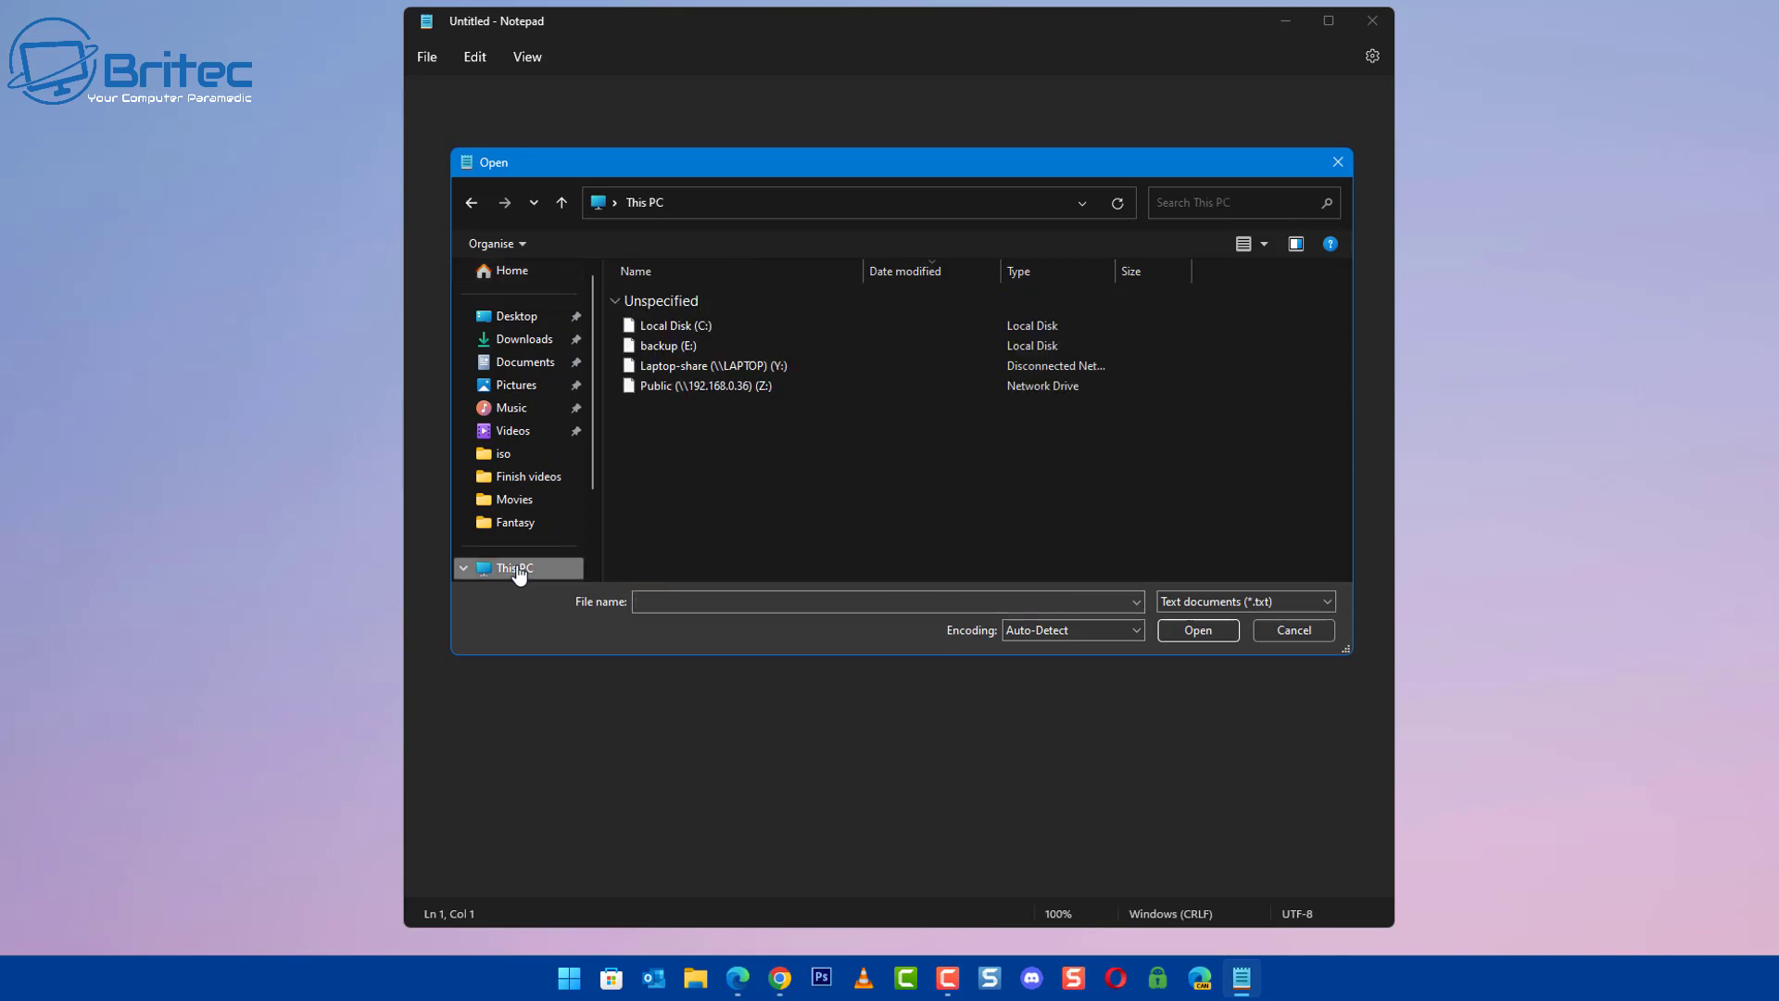
{"action": "double_click", "coordinate": [712, 324]}
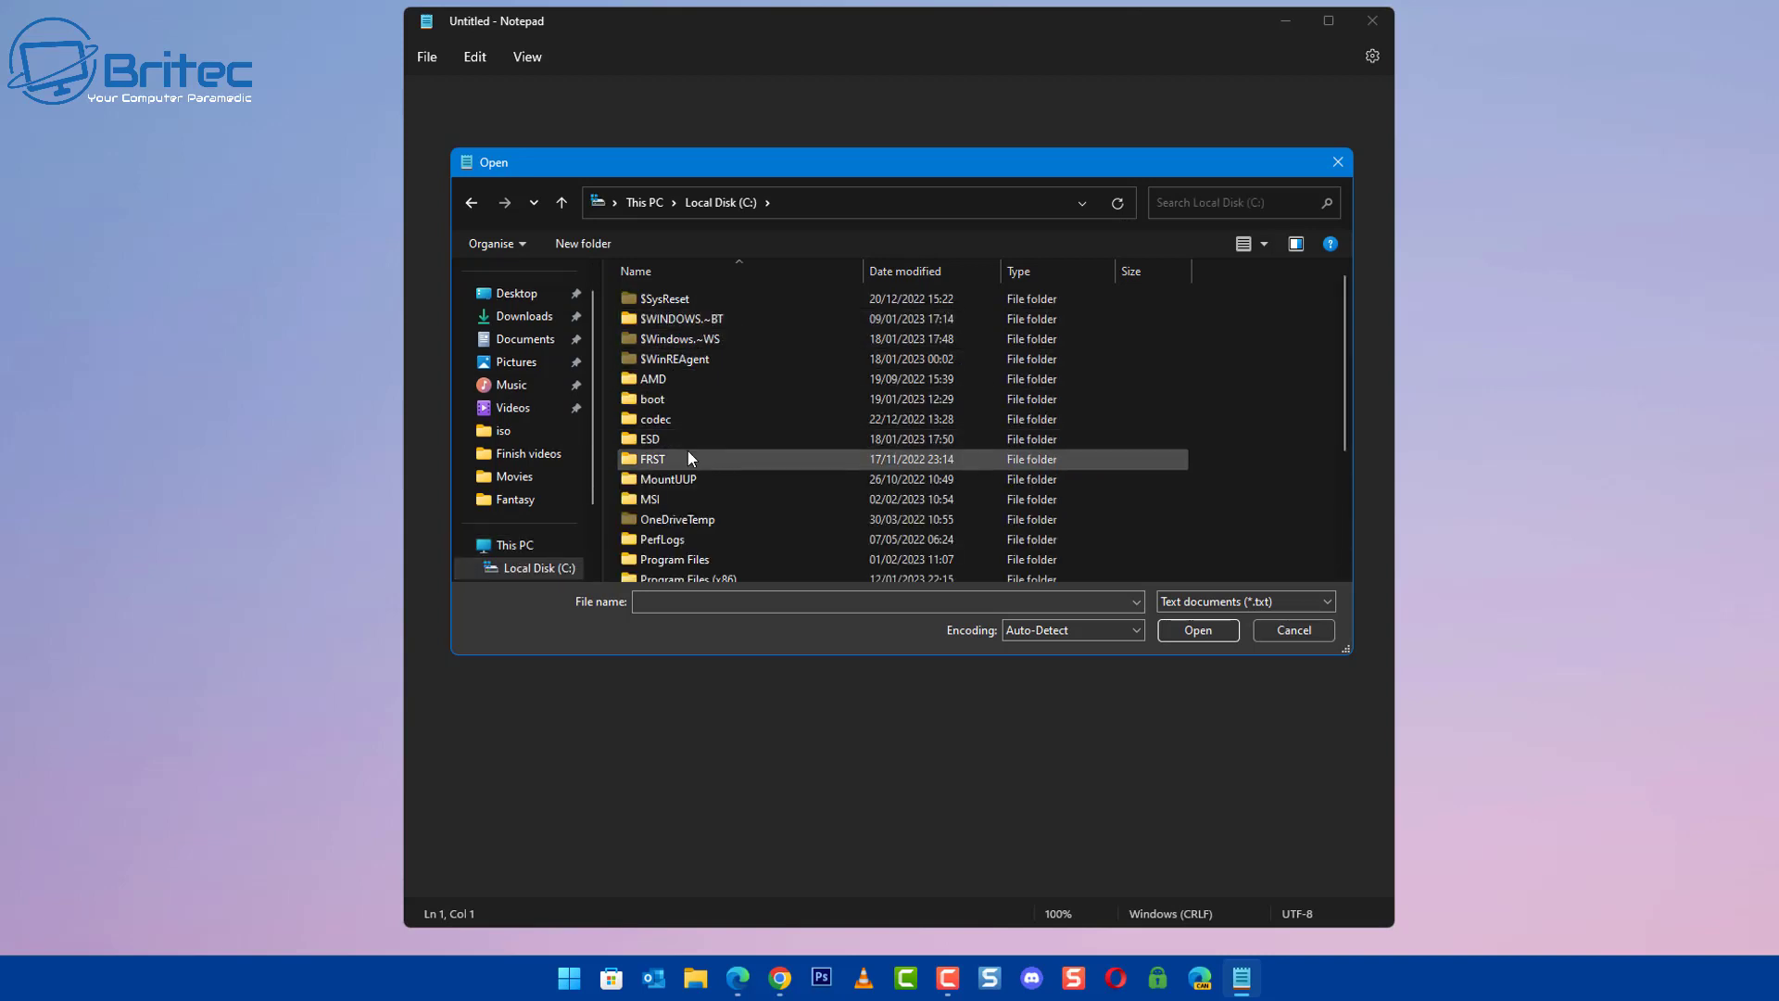
{"action": "scroll", "coordinate": [687, 450], "scroll_direction": "down", "scroll_amount": 3}
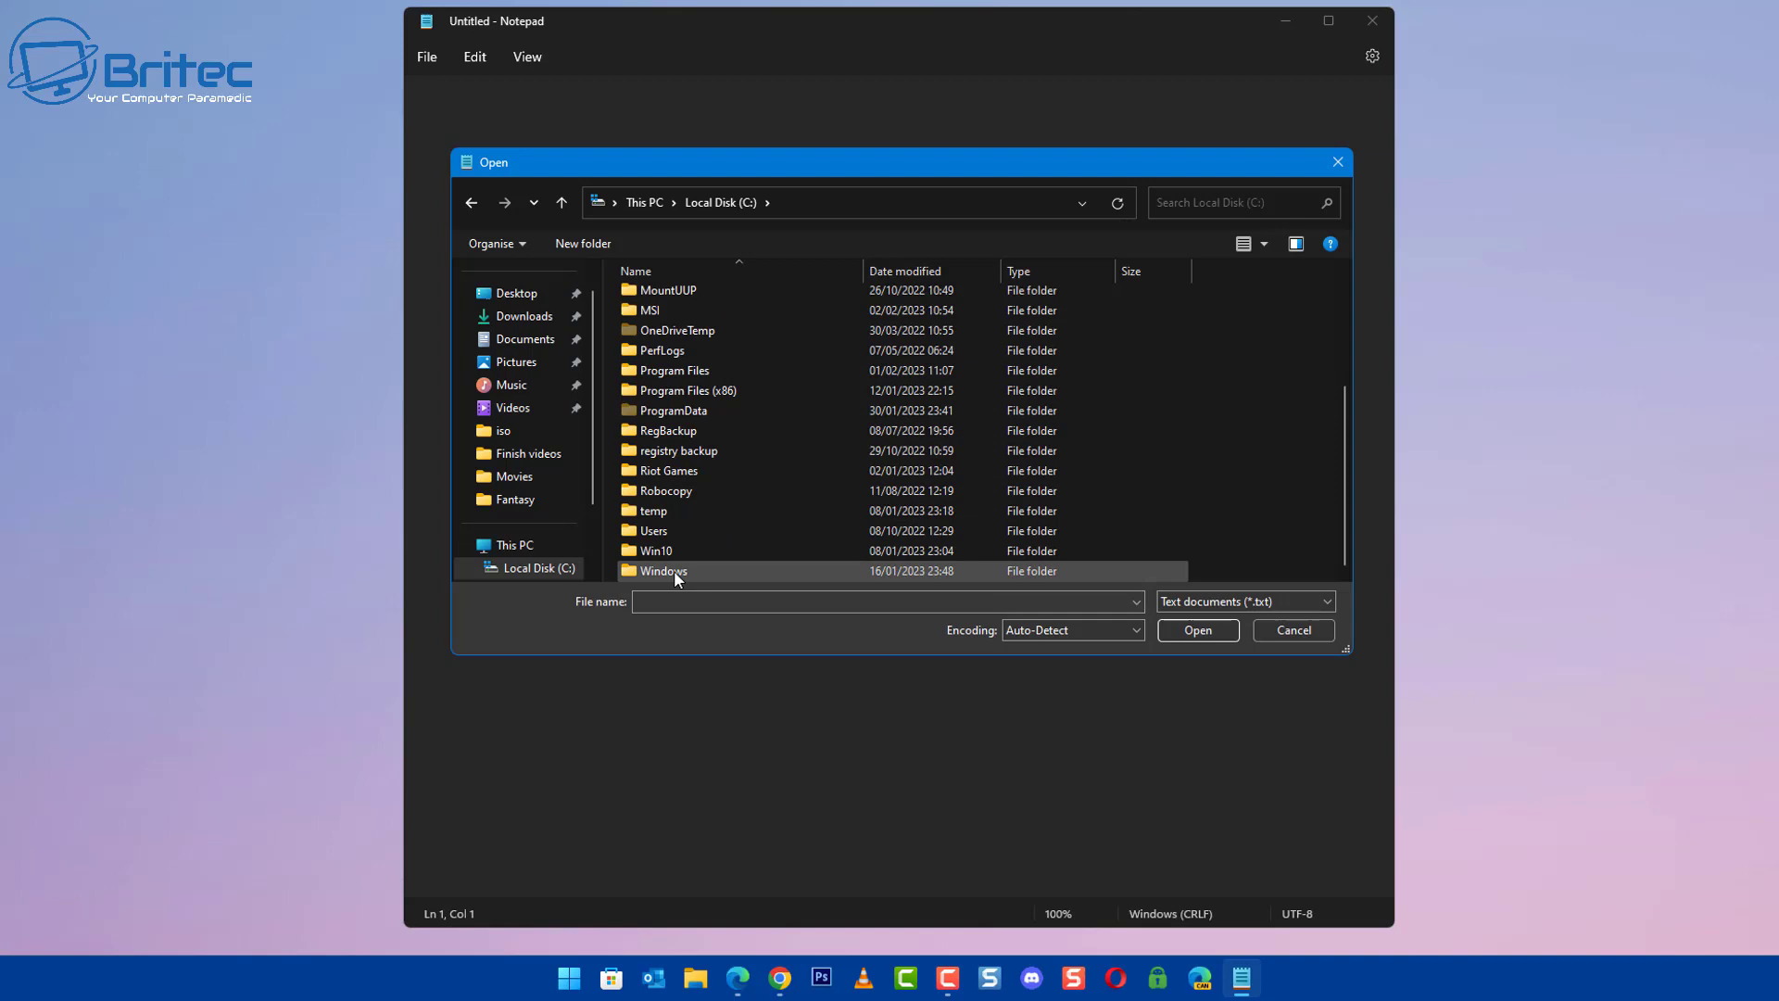
{"action": "double_click", "coordinate": [701, 569]}
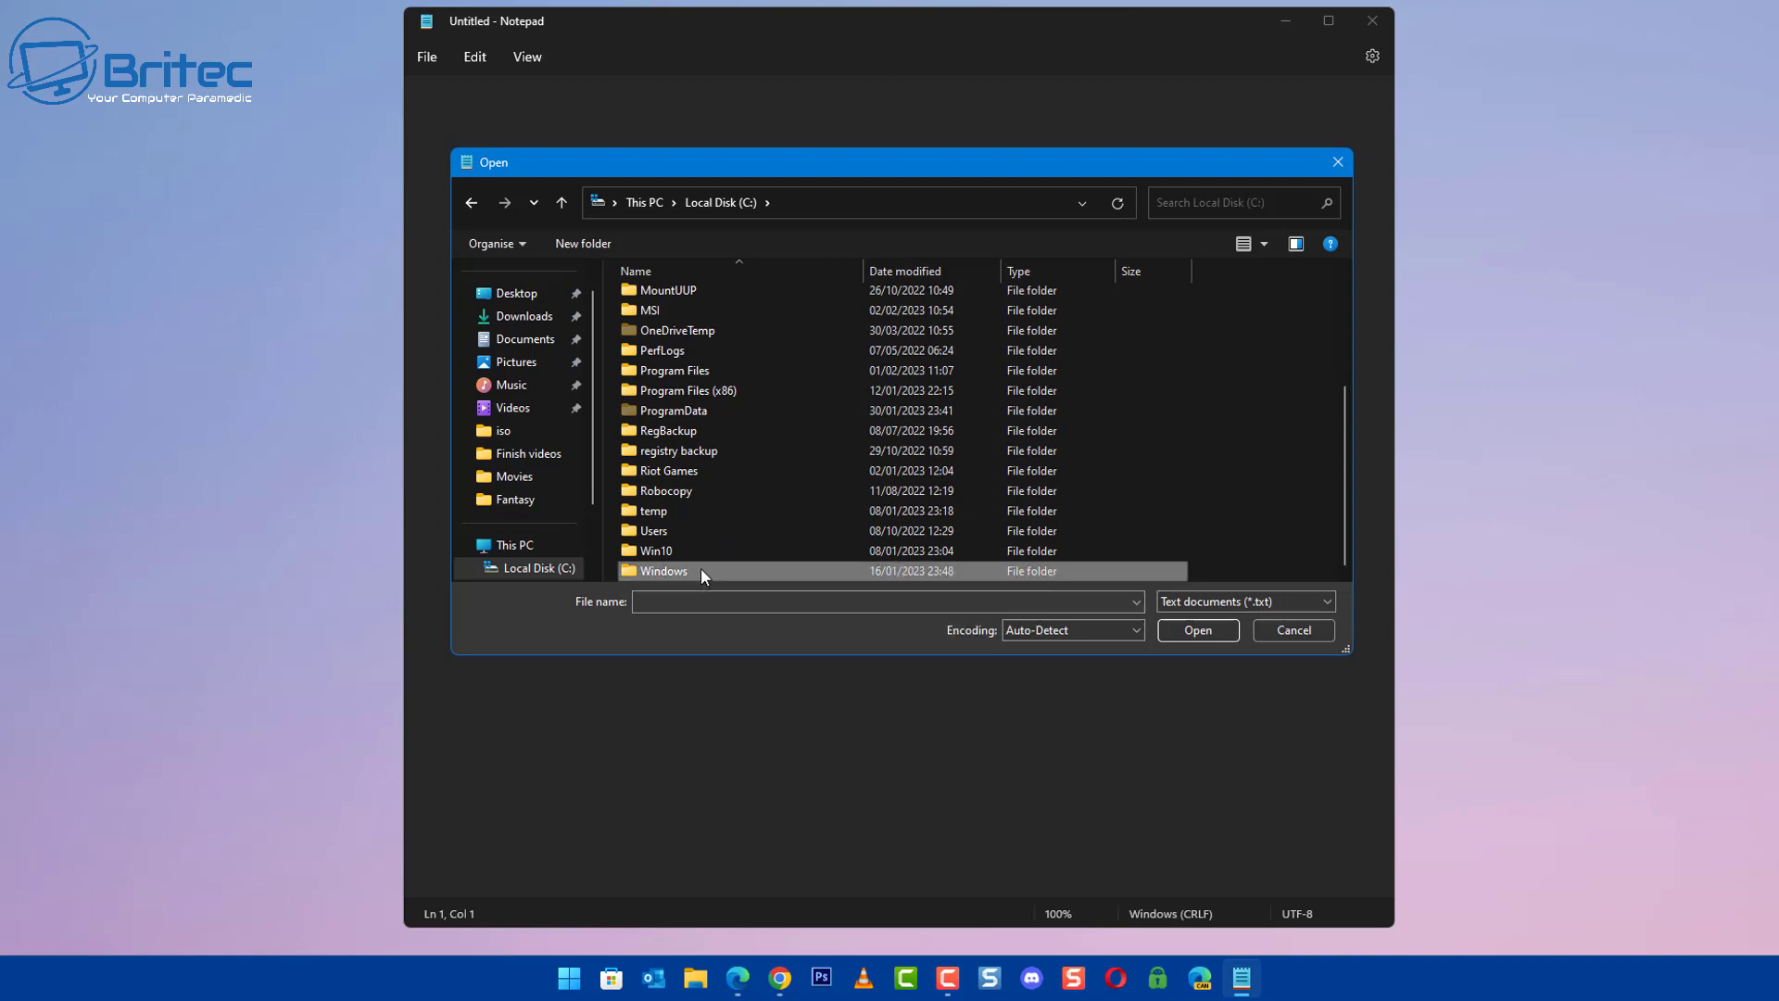
{"action": "scroll", "coordinate": [729, 478], "scroll_direction": "down", "scroll_amount": 10}
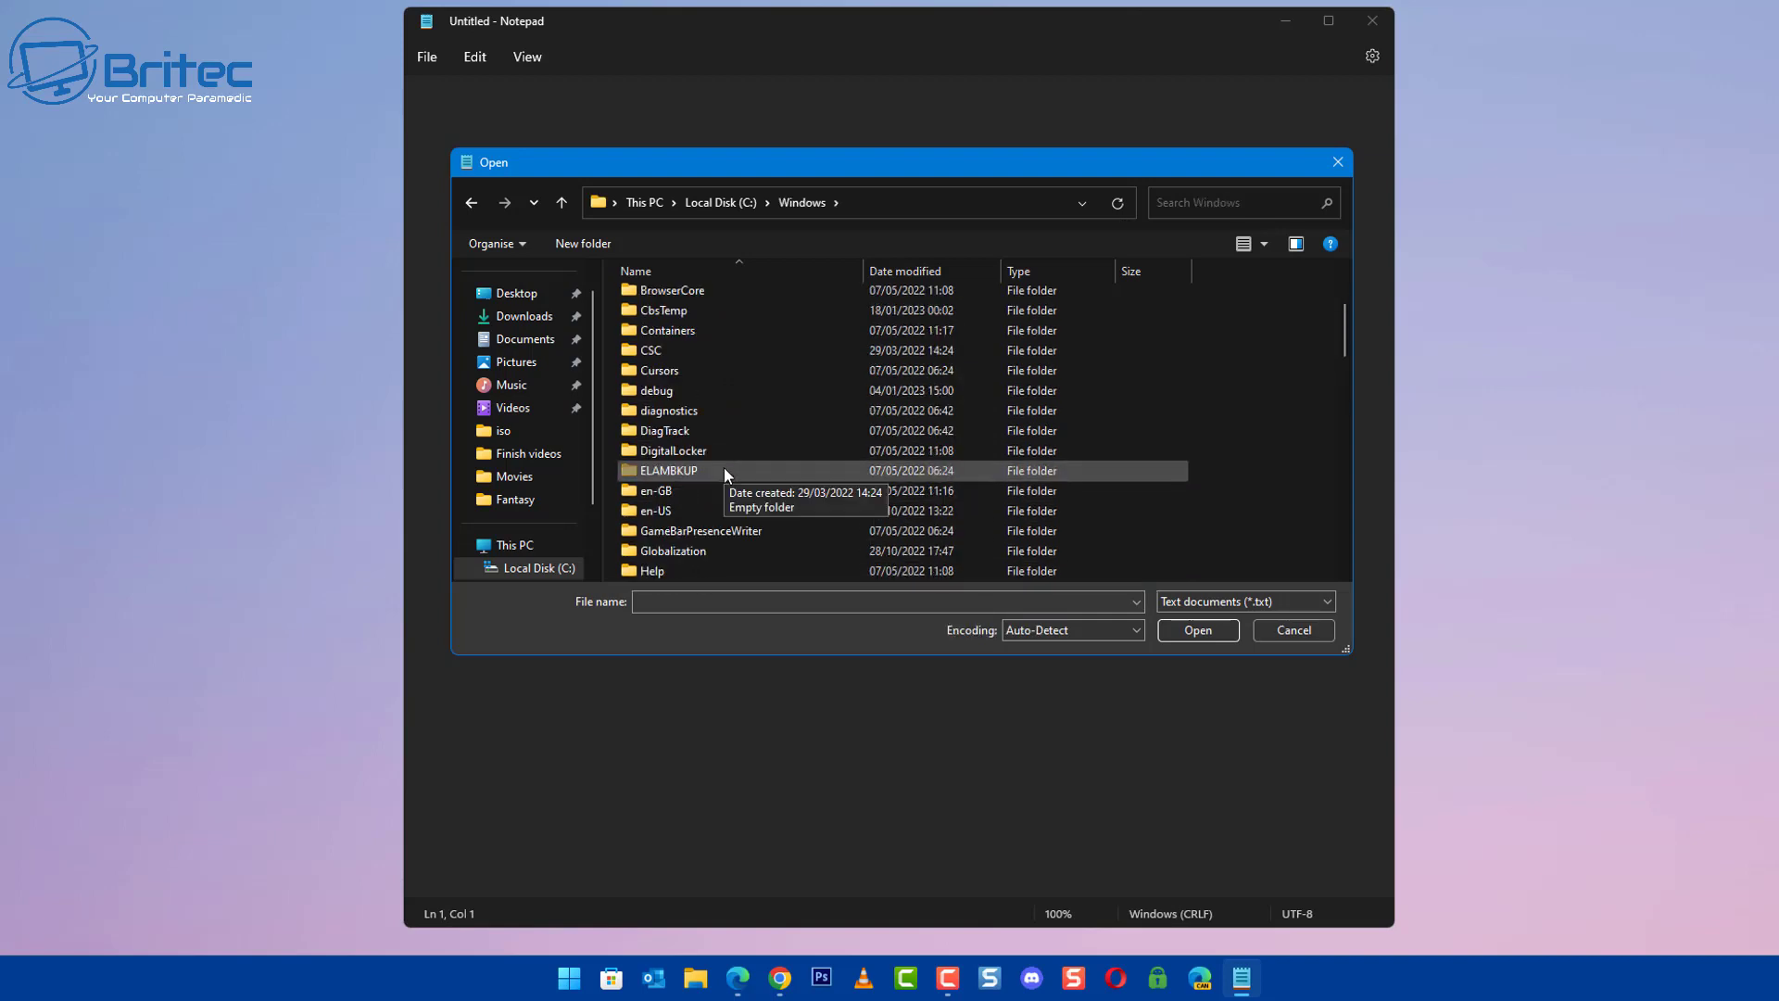
{"action": "scroll", "coordinate": [725, 511], "scroll_direction": "down", "scroll_amount": 7}
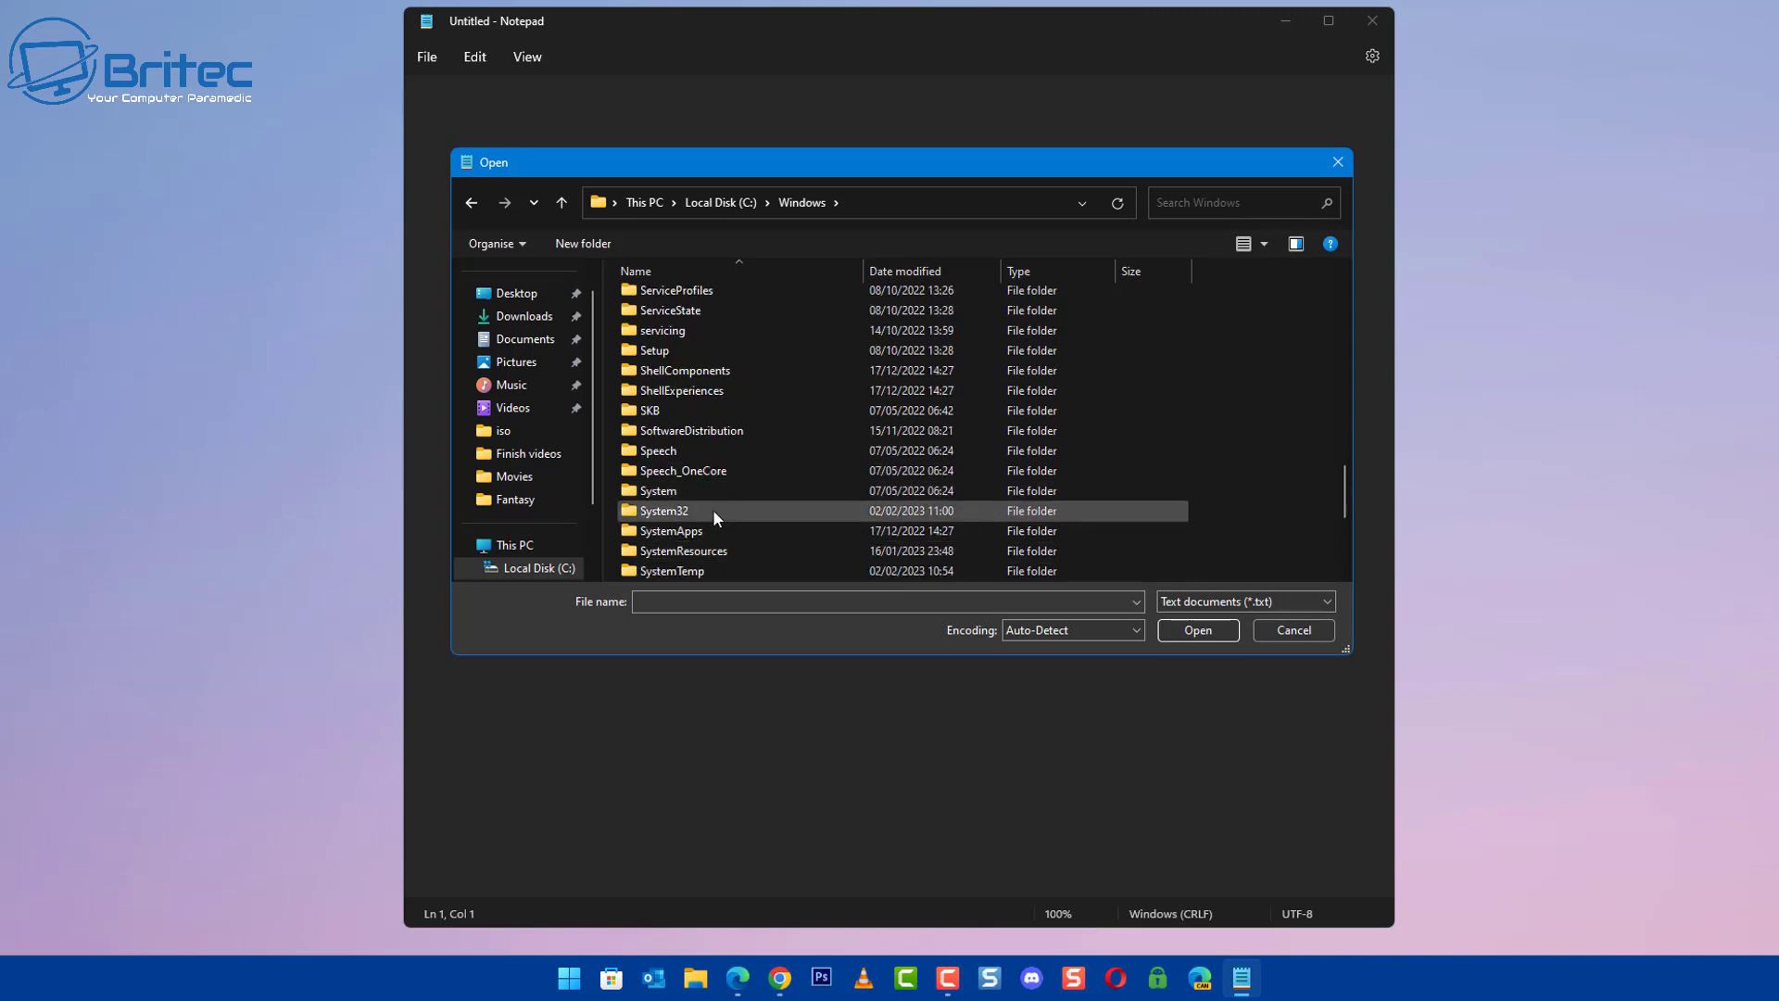
{"action": "double_click", "coordinate": [721, 511]}
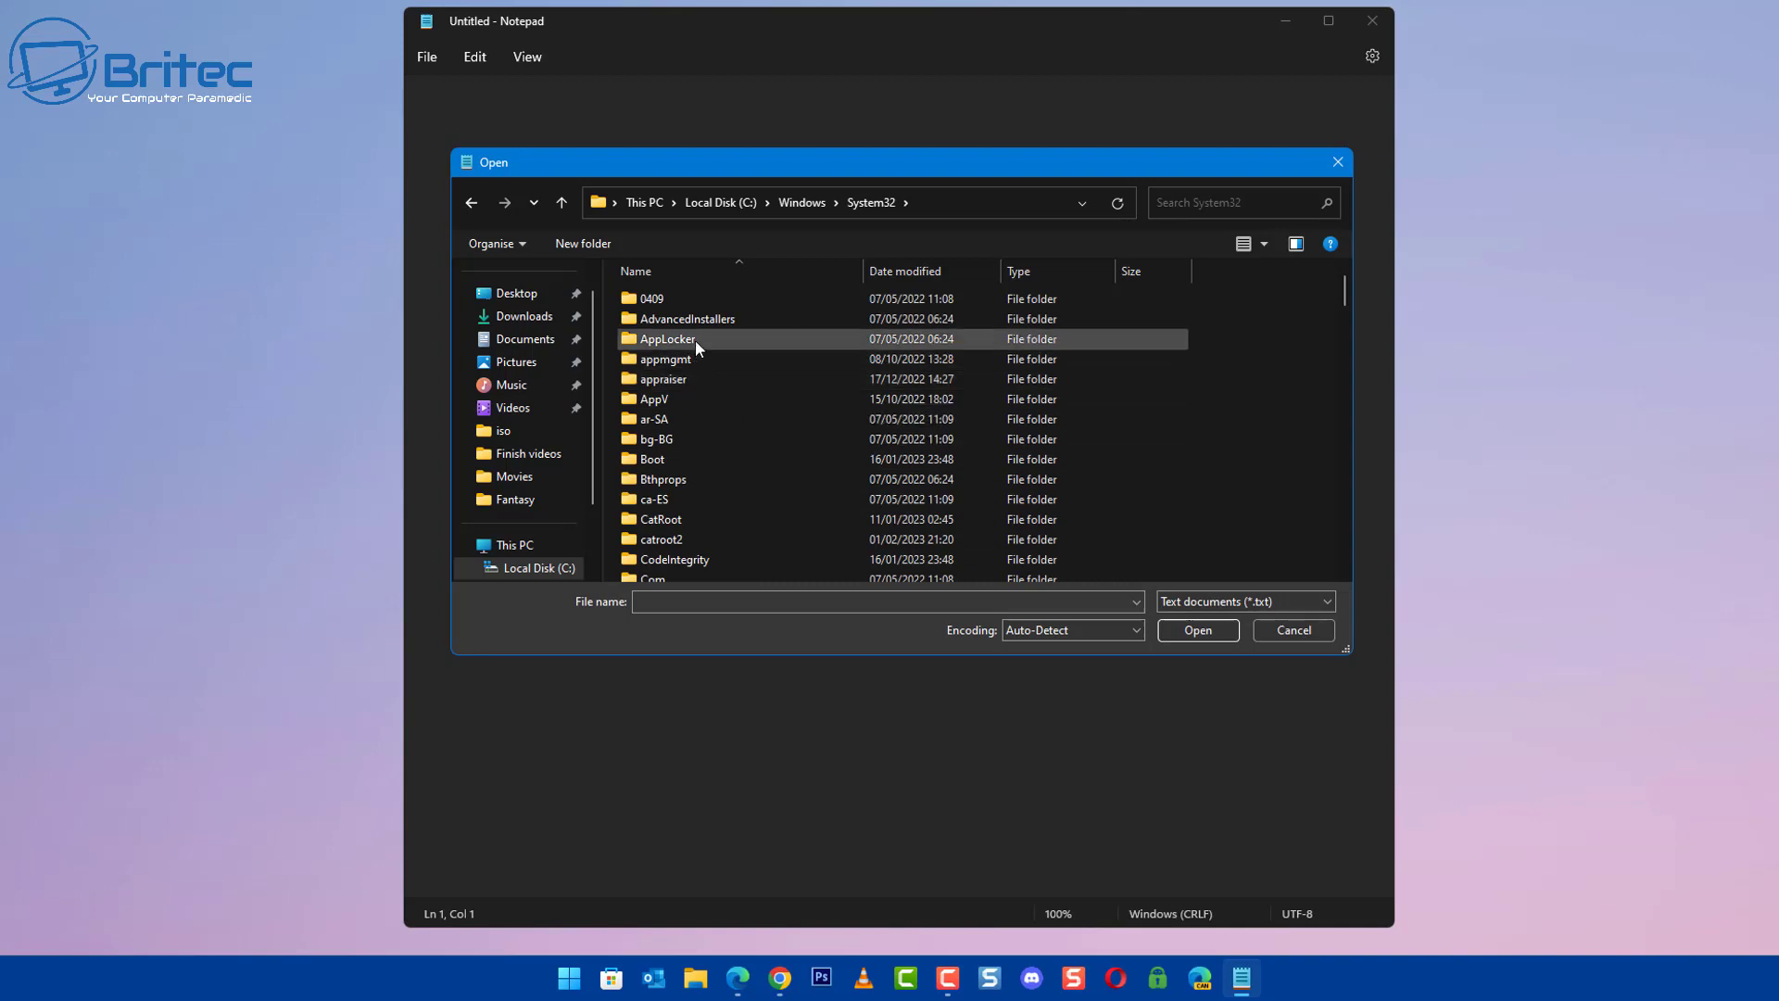
{"action": "scroll", "coordinate": [693, 329], "scroll_direction": "down", "scroll_amount": 2}
{"action": "scroll", "coordinate": [691, 335], "scroll_direction": "down", "scroll_amount": 5}
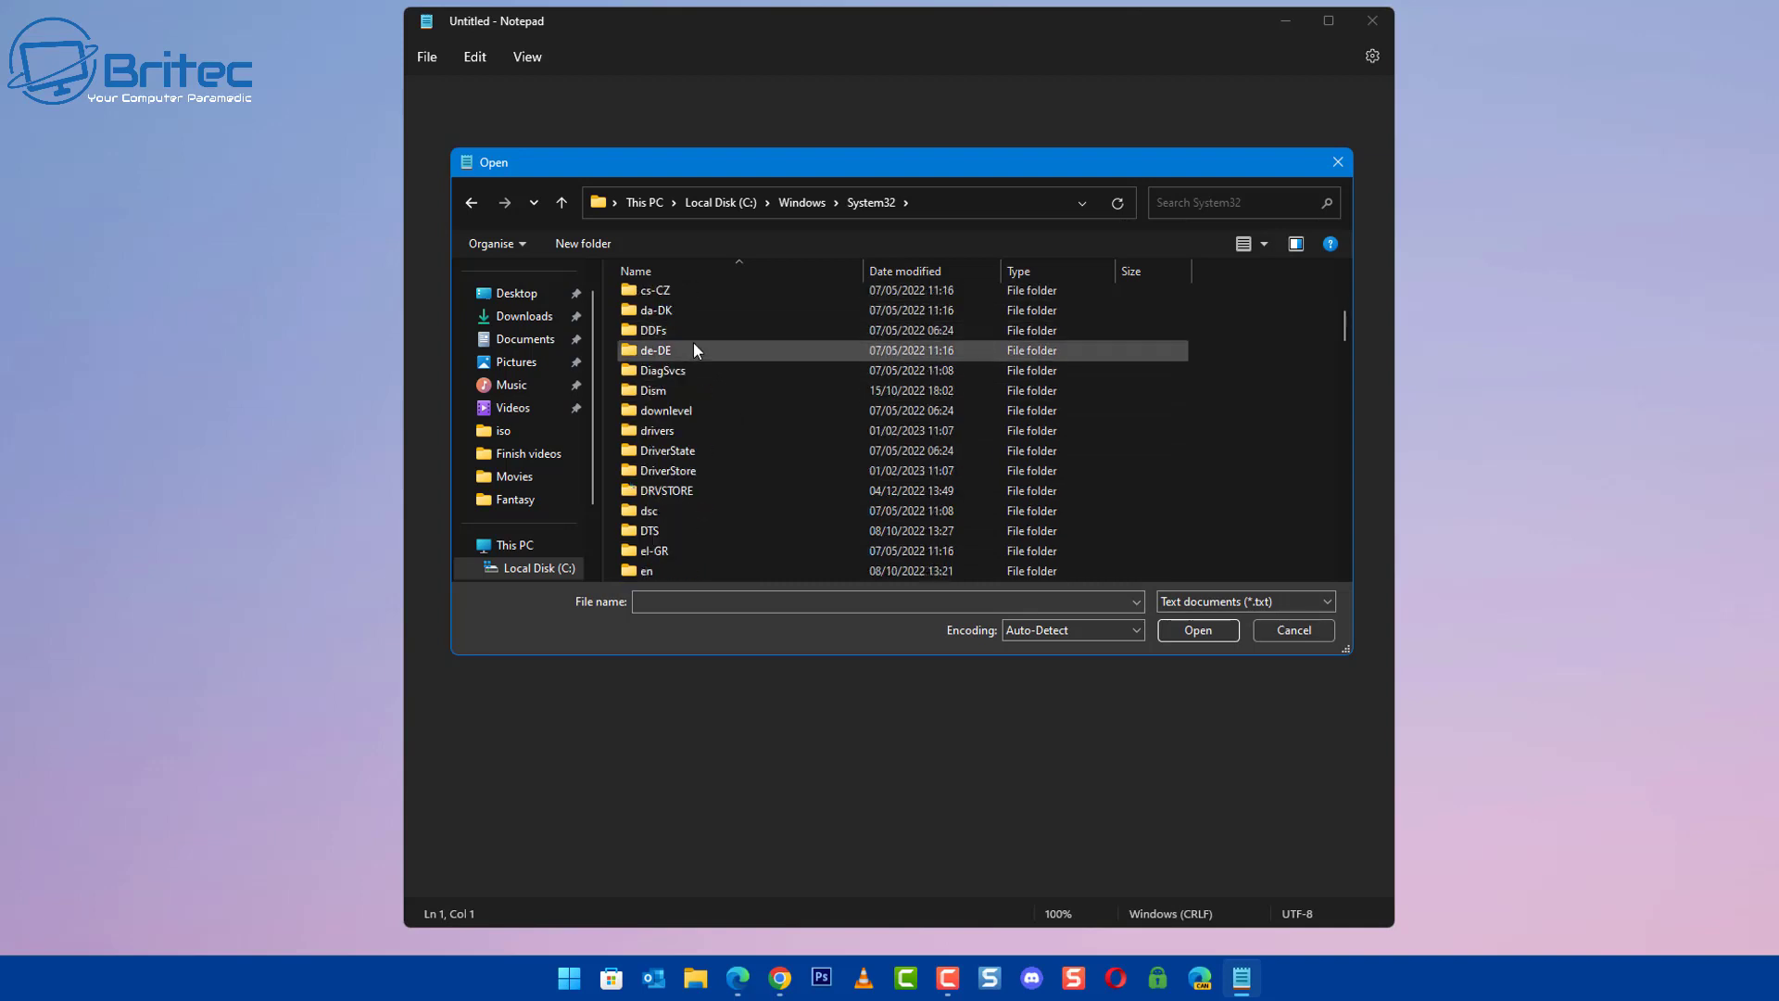
{"action": "scroll", "coordinate": [695, 354], "scroll_direction": "down", "scroll_amount": 1}
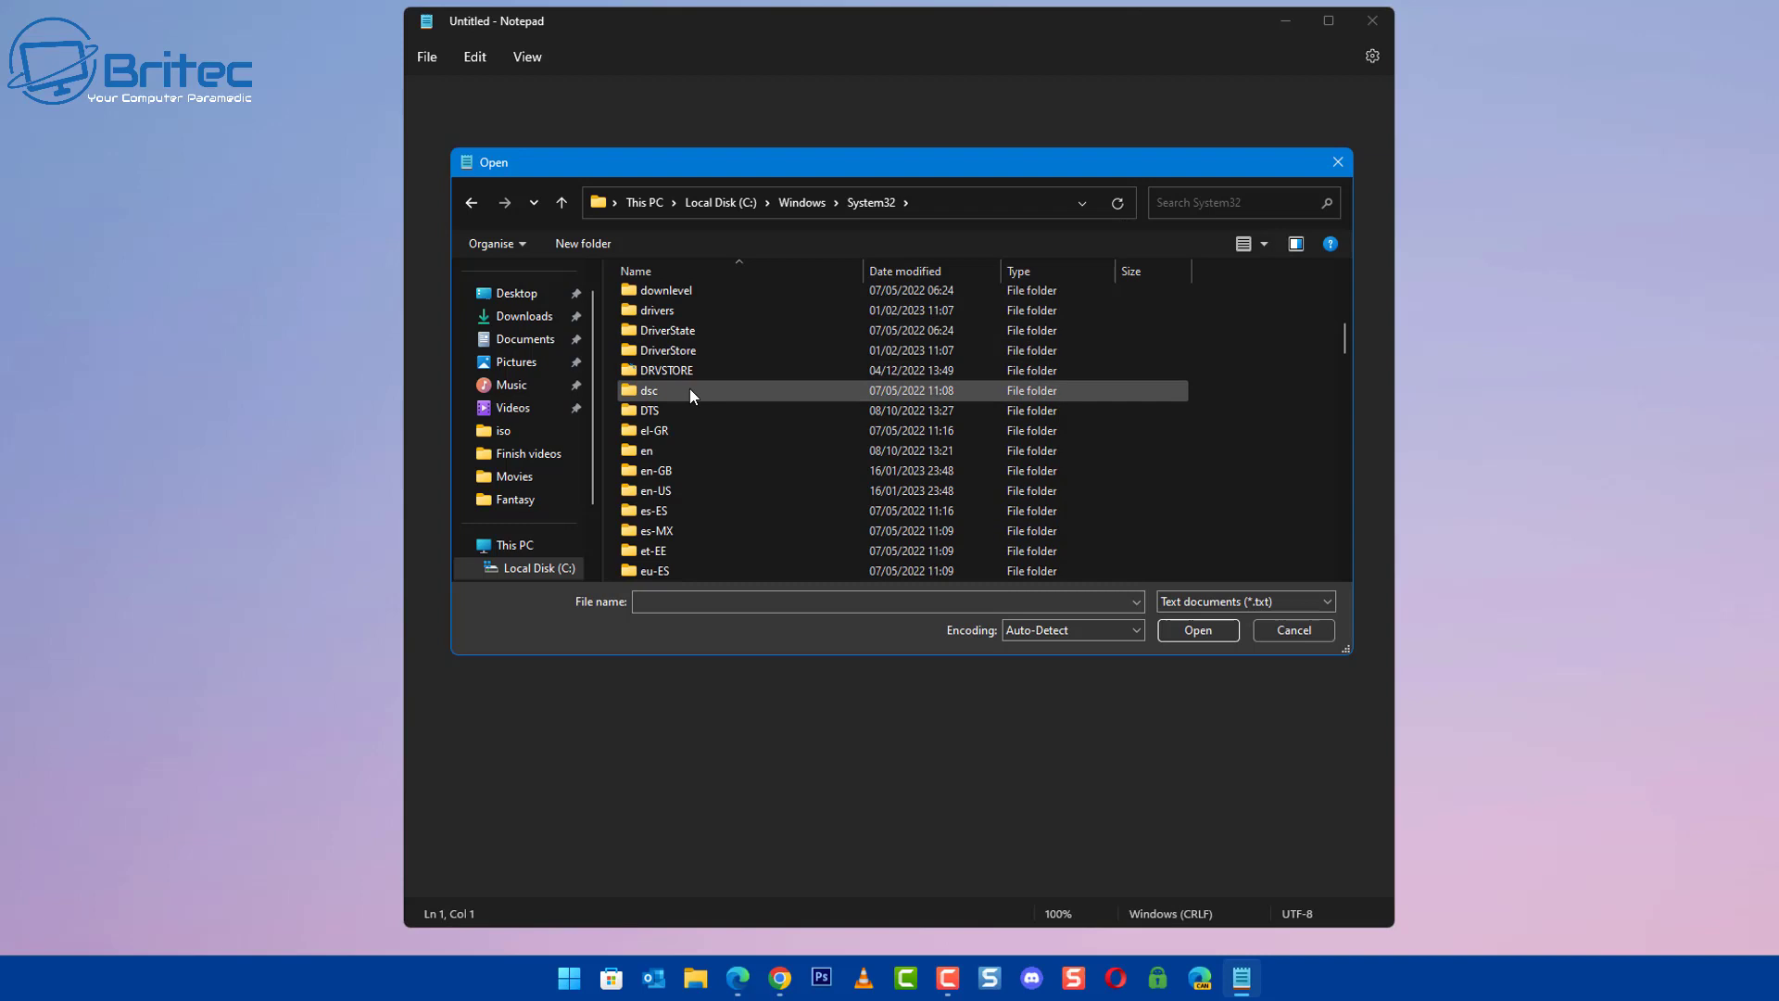
{"action": "double_click", "coordinate": [737, 309]}
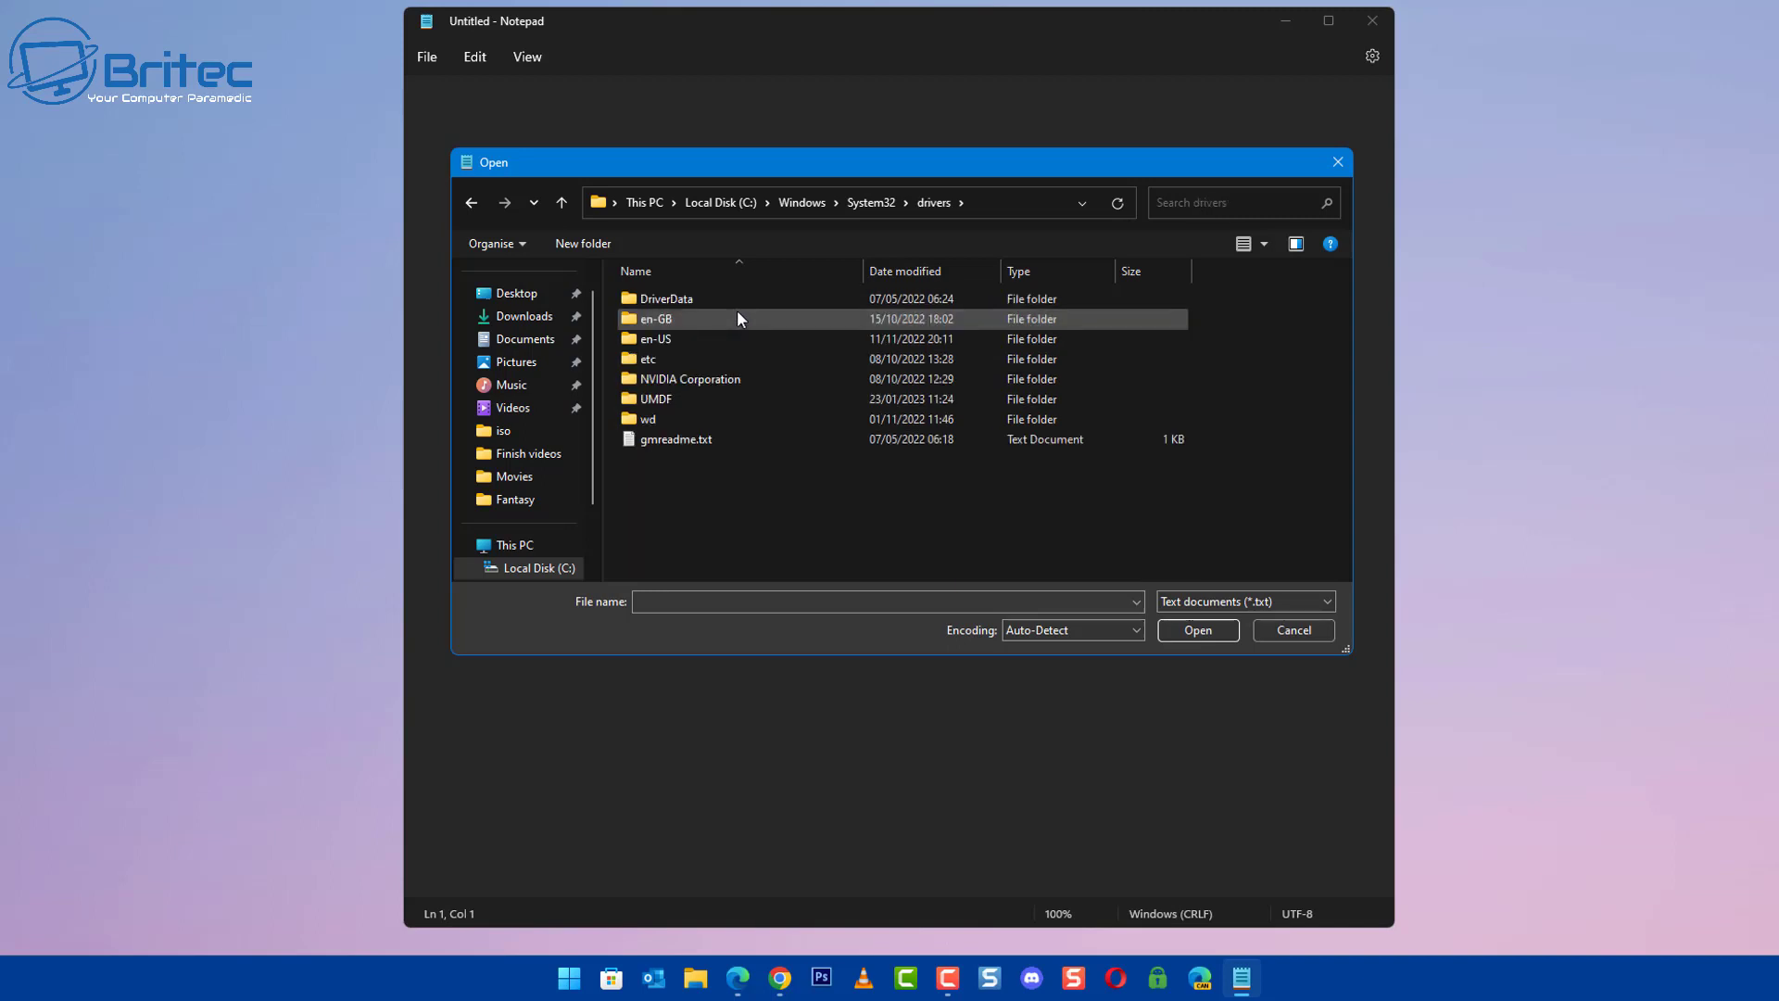
Enter the etc folder, switch the filter to All files (*.*) and open hosts
{"action": "double_click", "coordinate": [702, 358]}
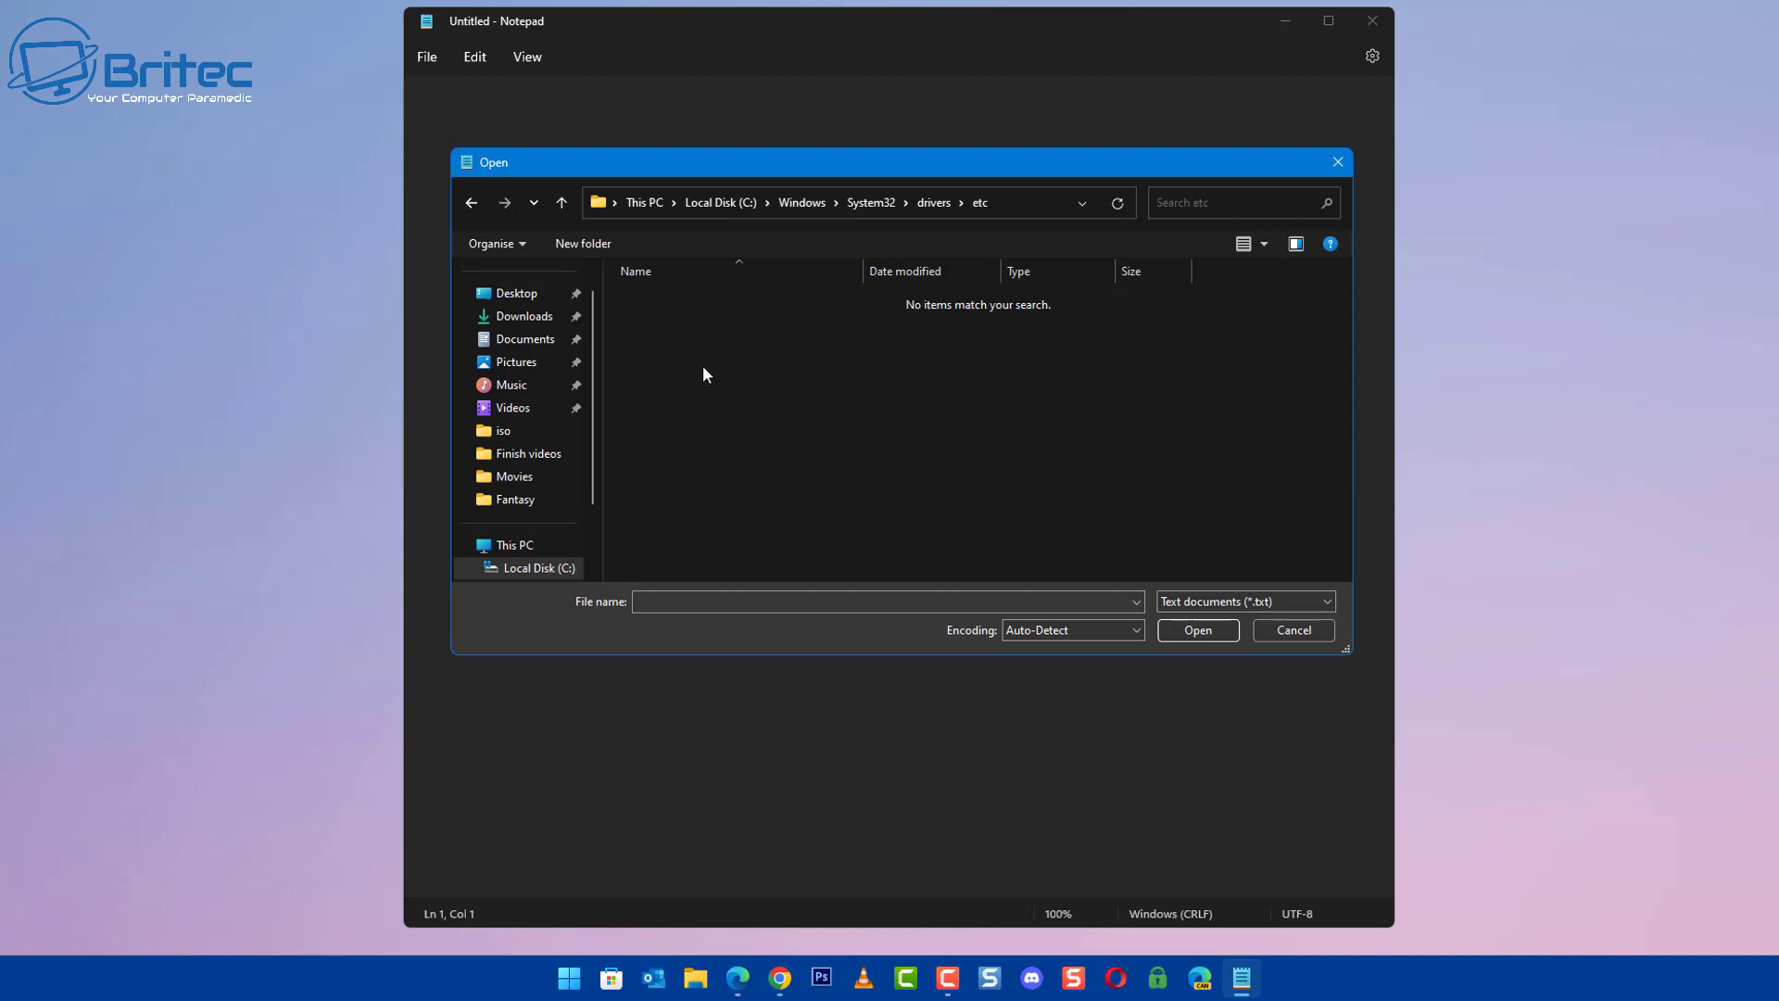
{"action": "left_click", "coordinate": [1330, 602]}
{"action": "left_click", "coordinate": [1301, 646]}
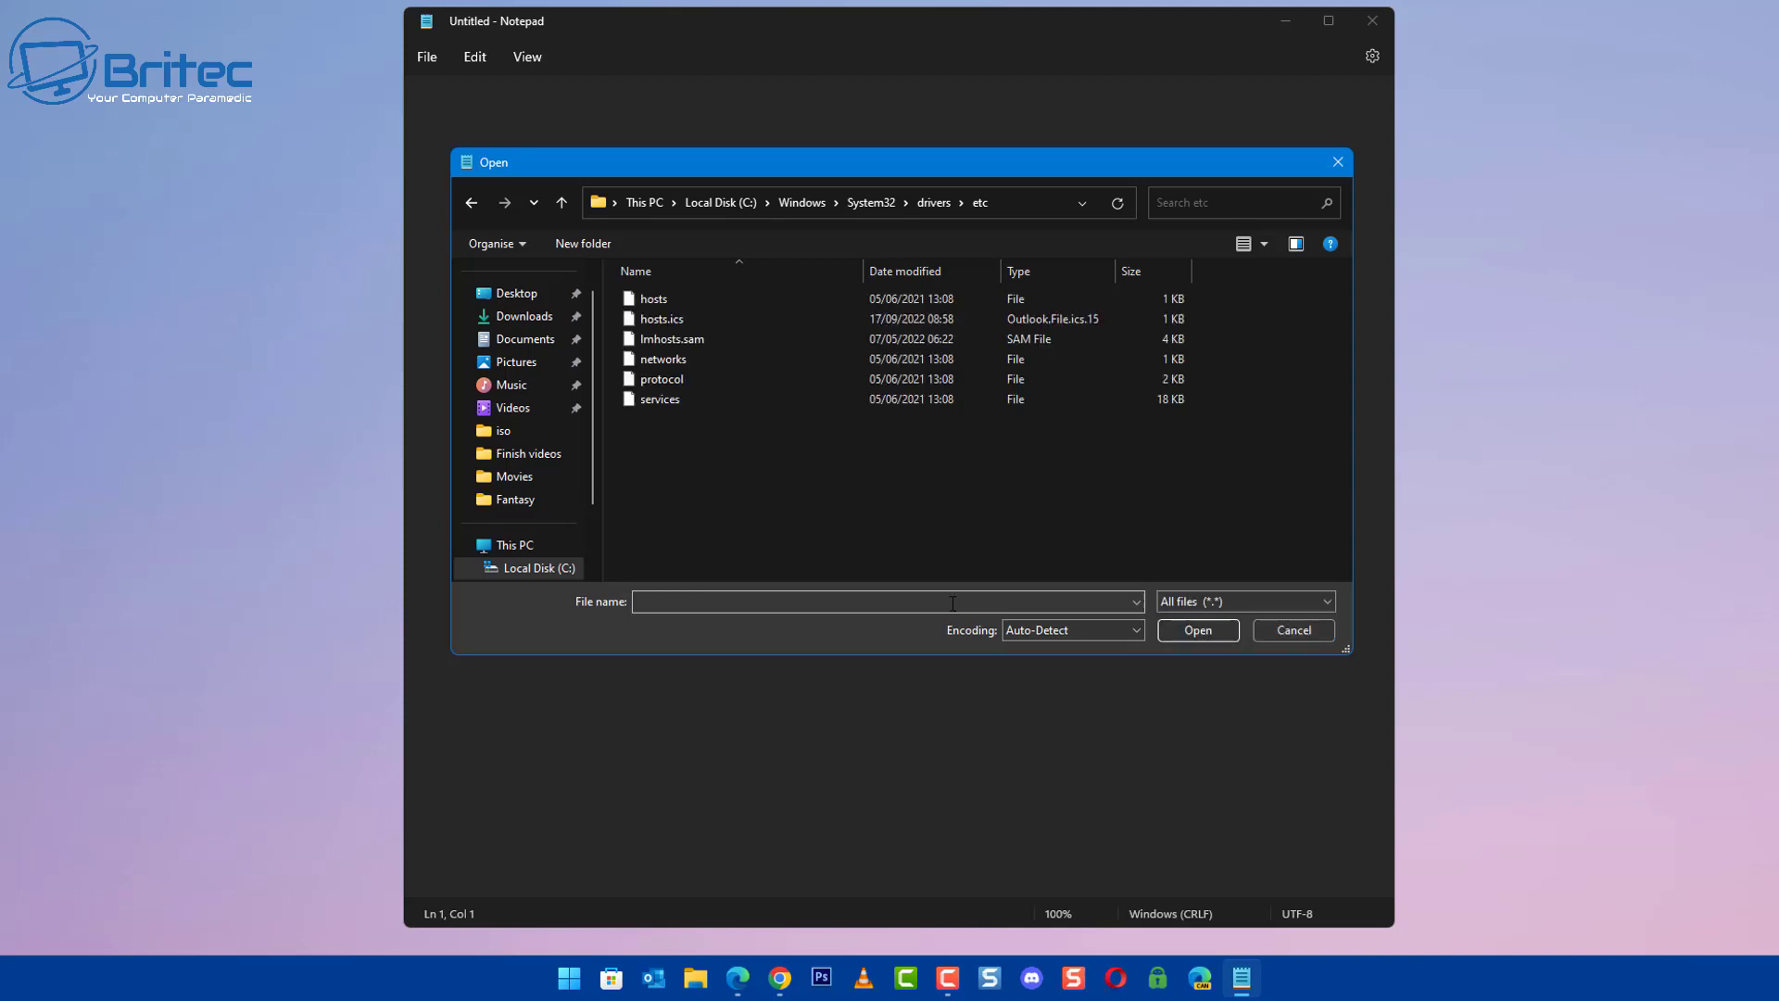
{"action": "left_click", "coordinate": [656, 302]}
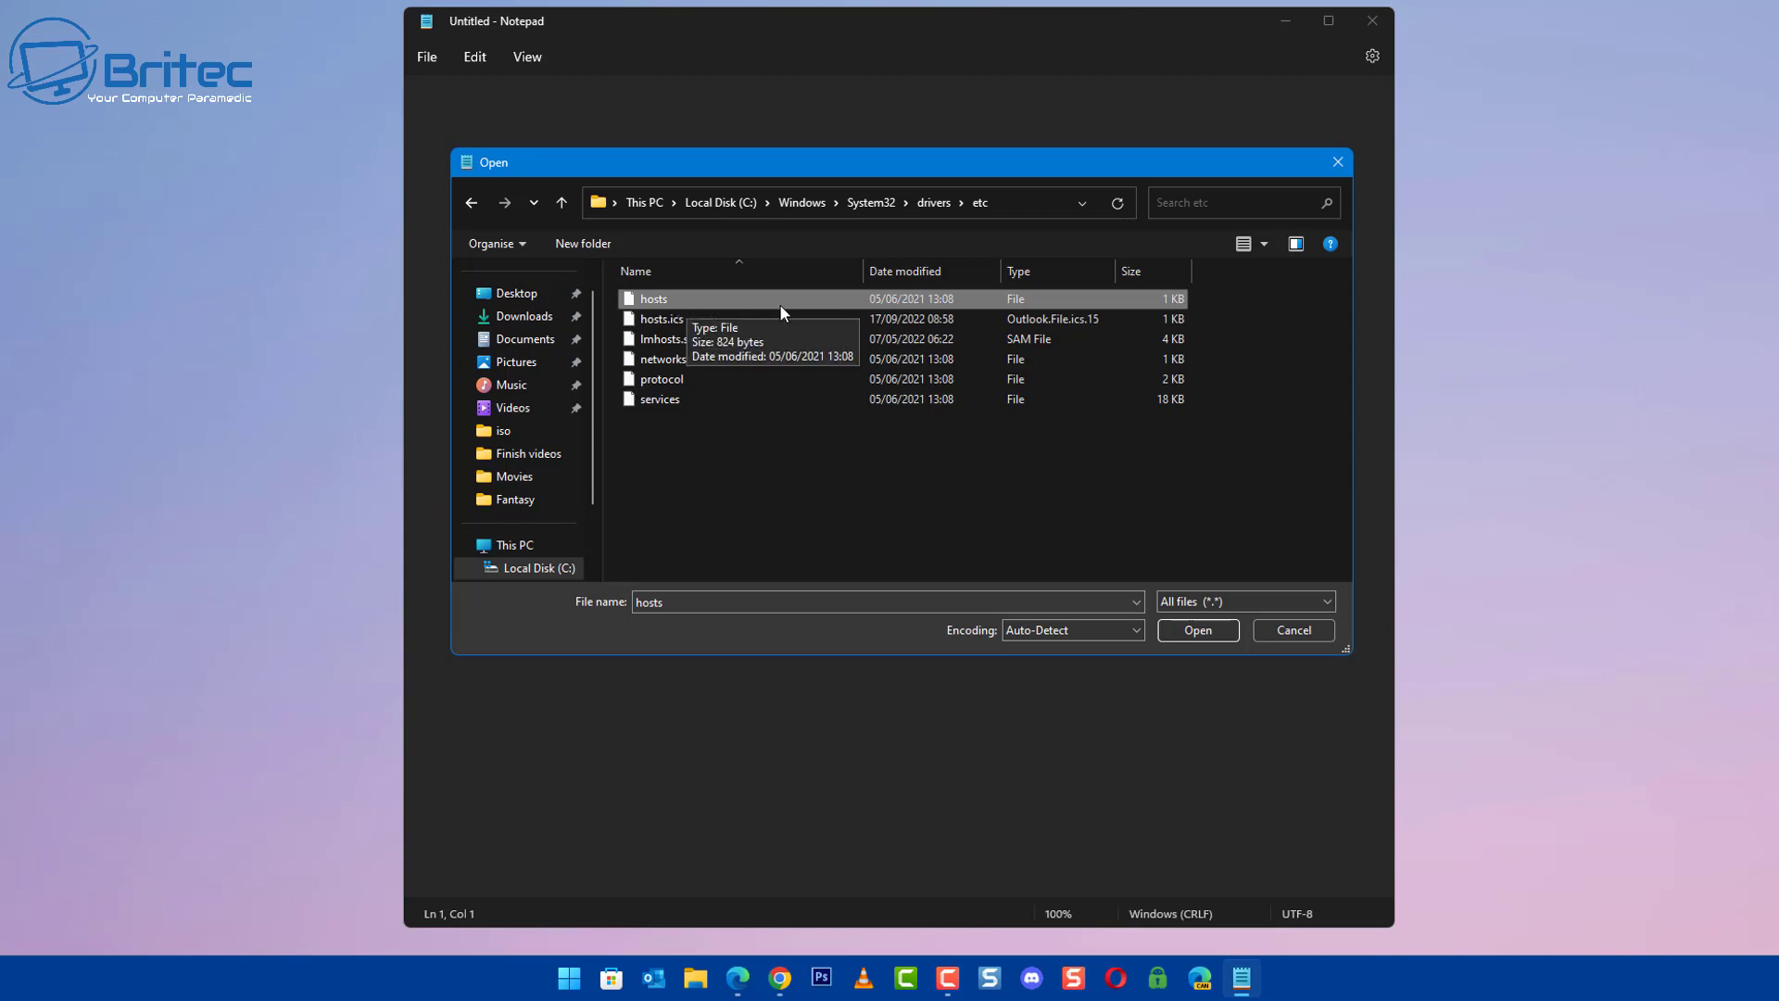
{"action": "left_click", "coordinate": [1191, 634]}
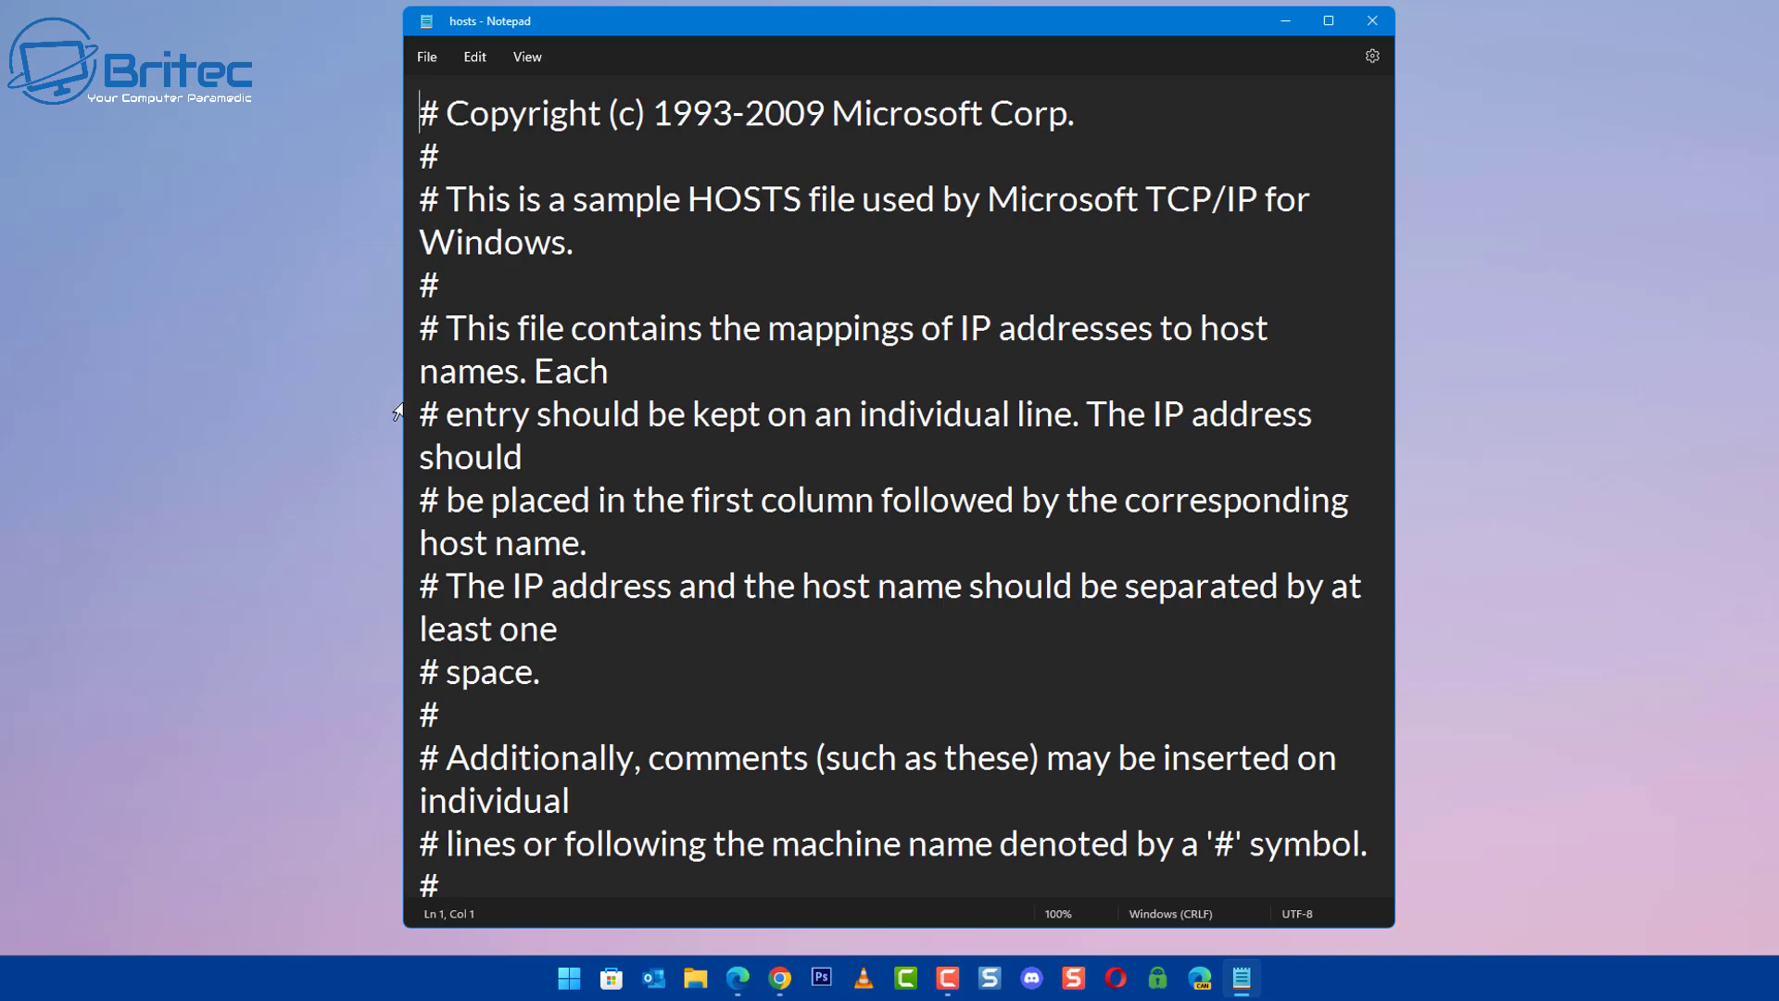
Widen the Notepad window to span the screen from left to right
{"action": "left_click_drag", "start_coordinate": [401, 410], "coordinate": [102, 405]}
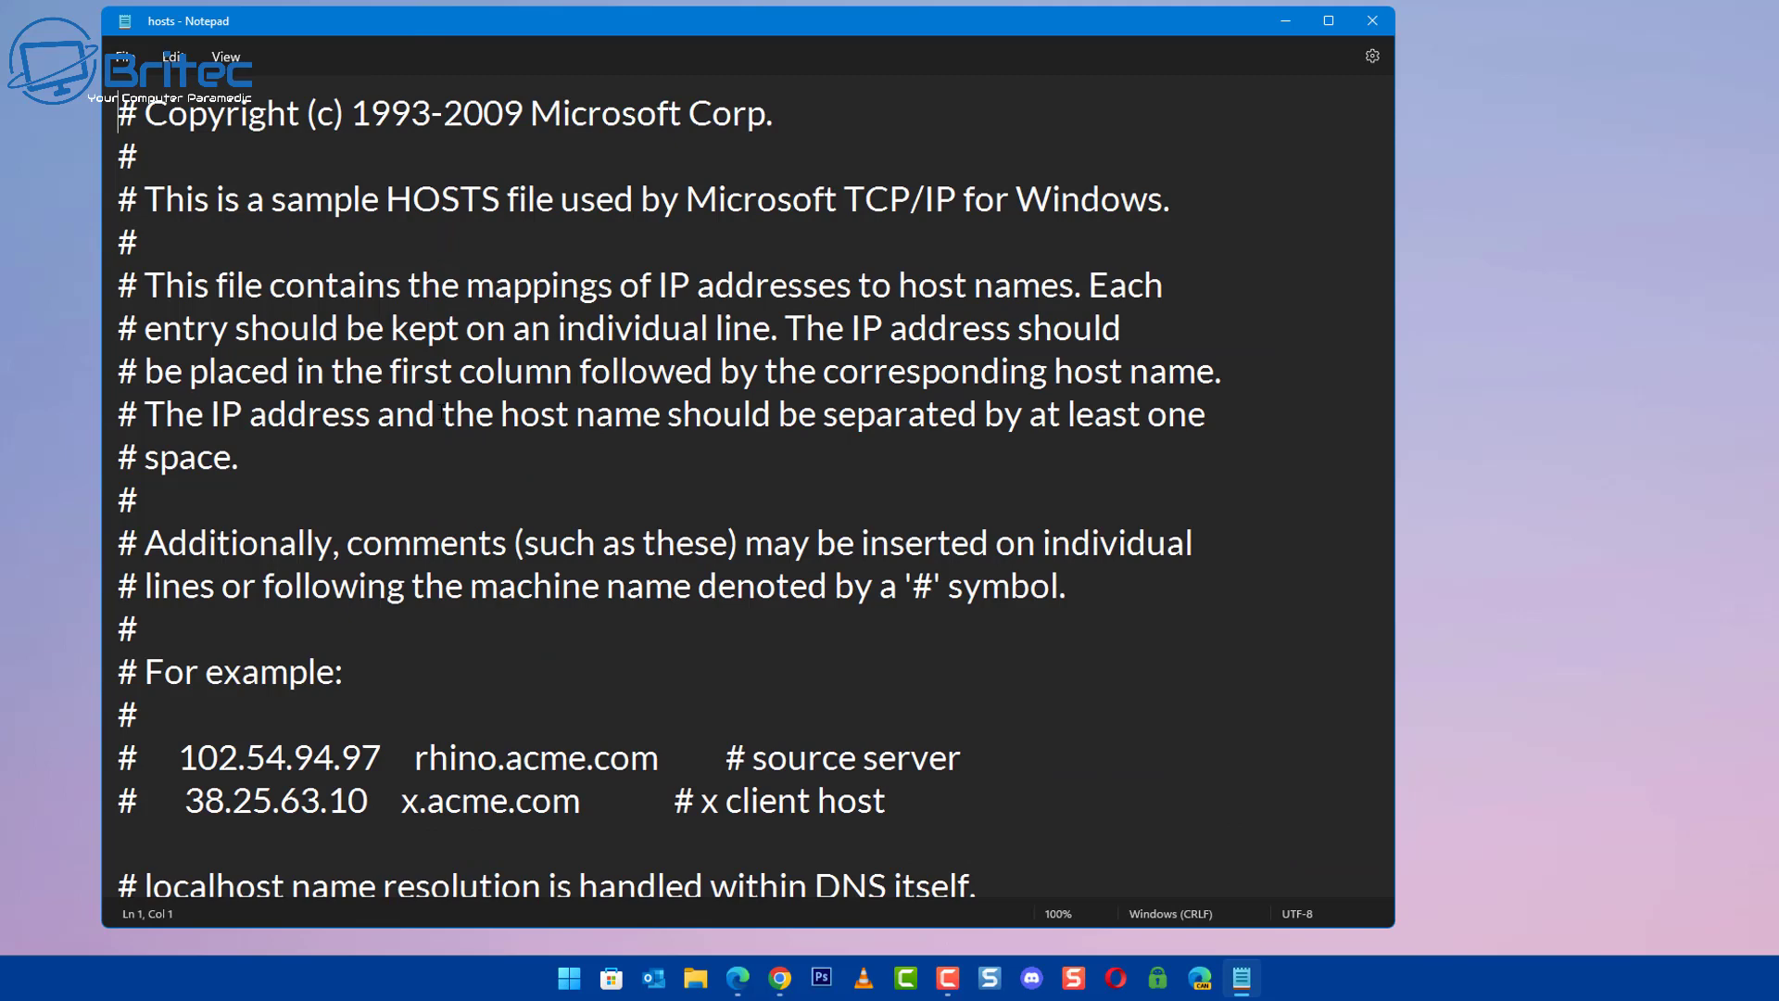
{"action": "left_click_drag", "start_coordinate": [1395, 418], "coordinate": [1776, 417]}
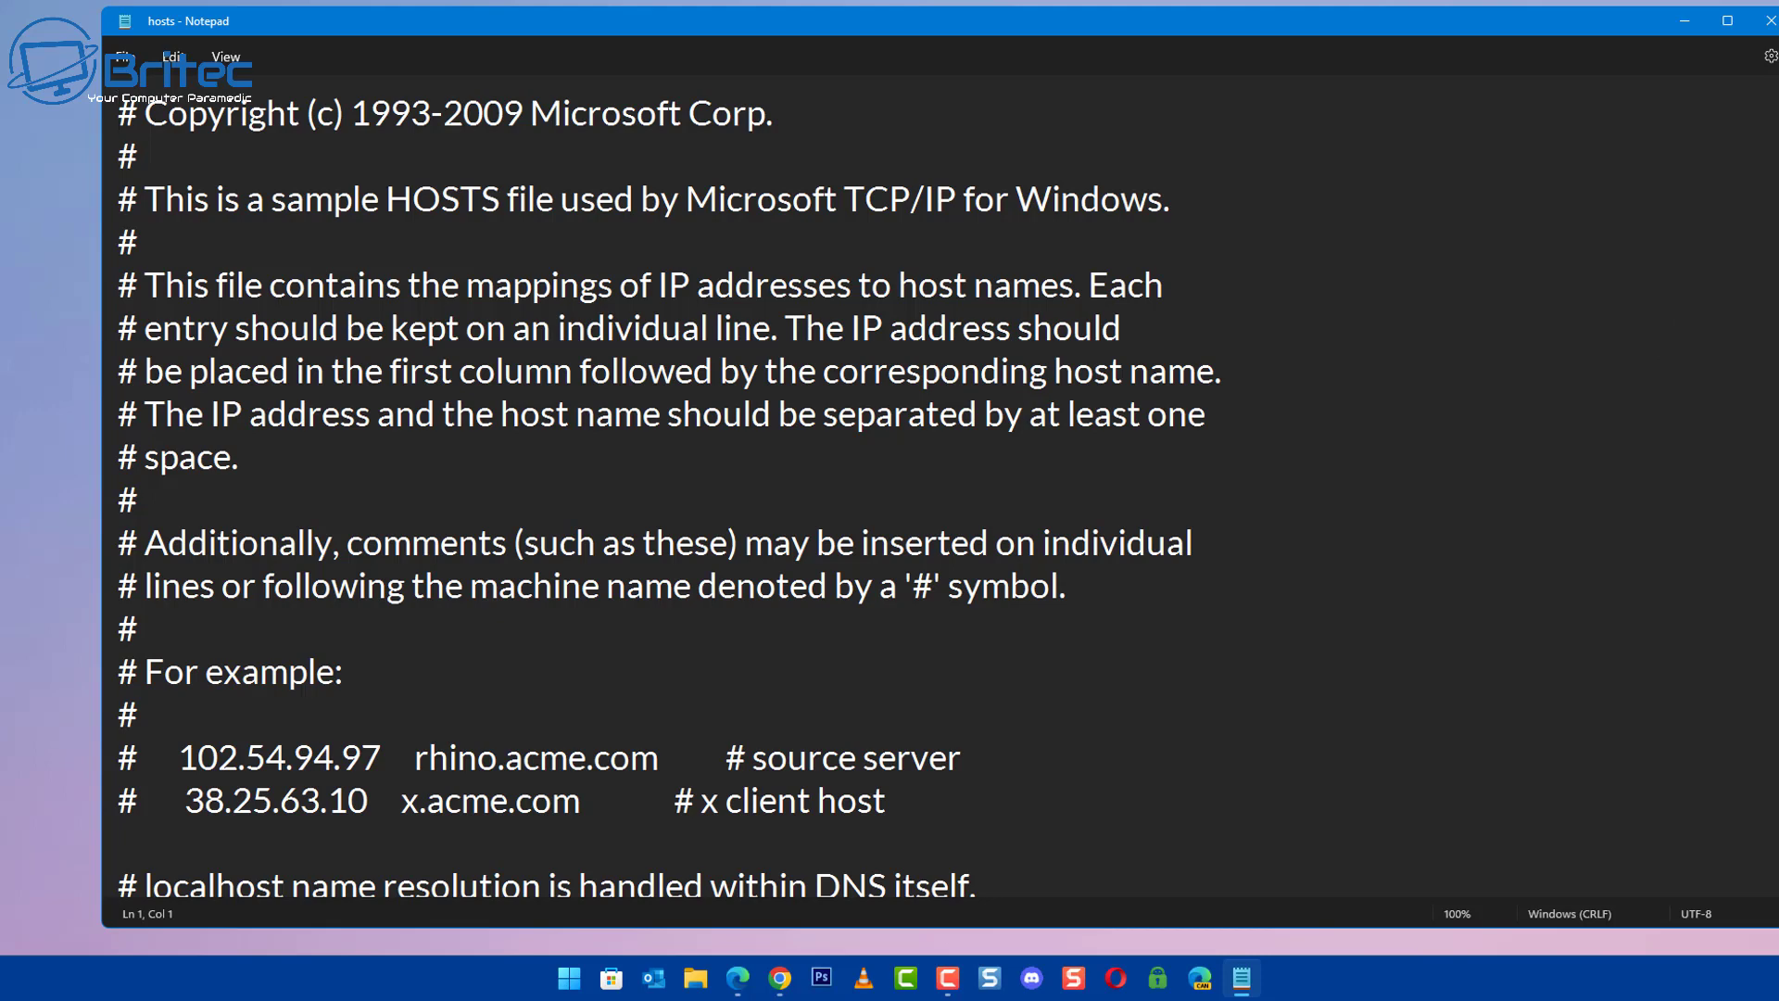
{"action": "scroll", "coordinate": [1339, 463], "scroll_direction": "down", "scroll_amount": 1}
{"action": "scroll", "coordinate": [926, 463], "scroll_direction": "down", "scroll_amount": 1}
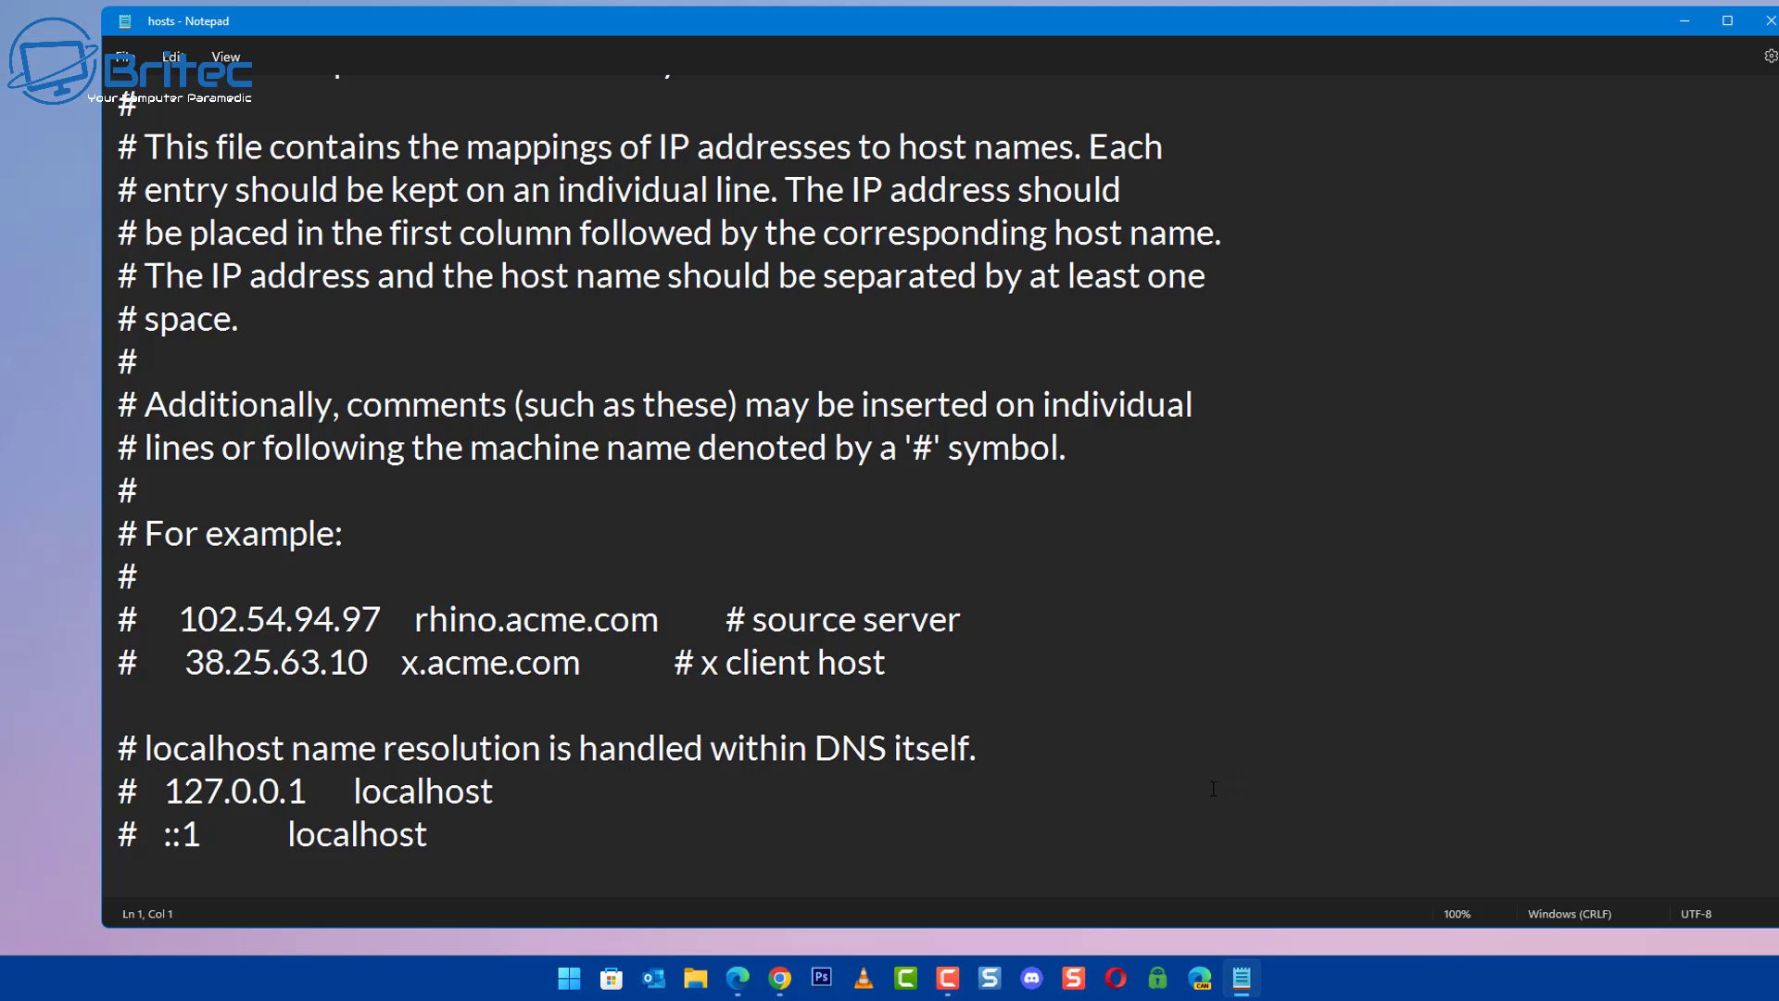
Add several blank lines at the end of the hosts file
{"action": "key", "text": "ctrl+End"}
{"action": "key", "text": "Return"}
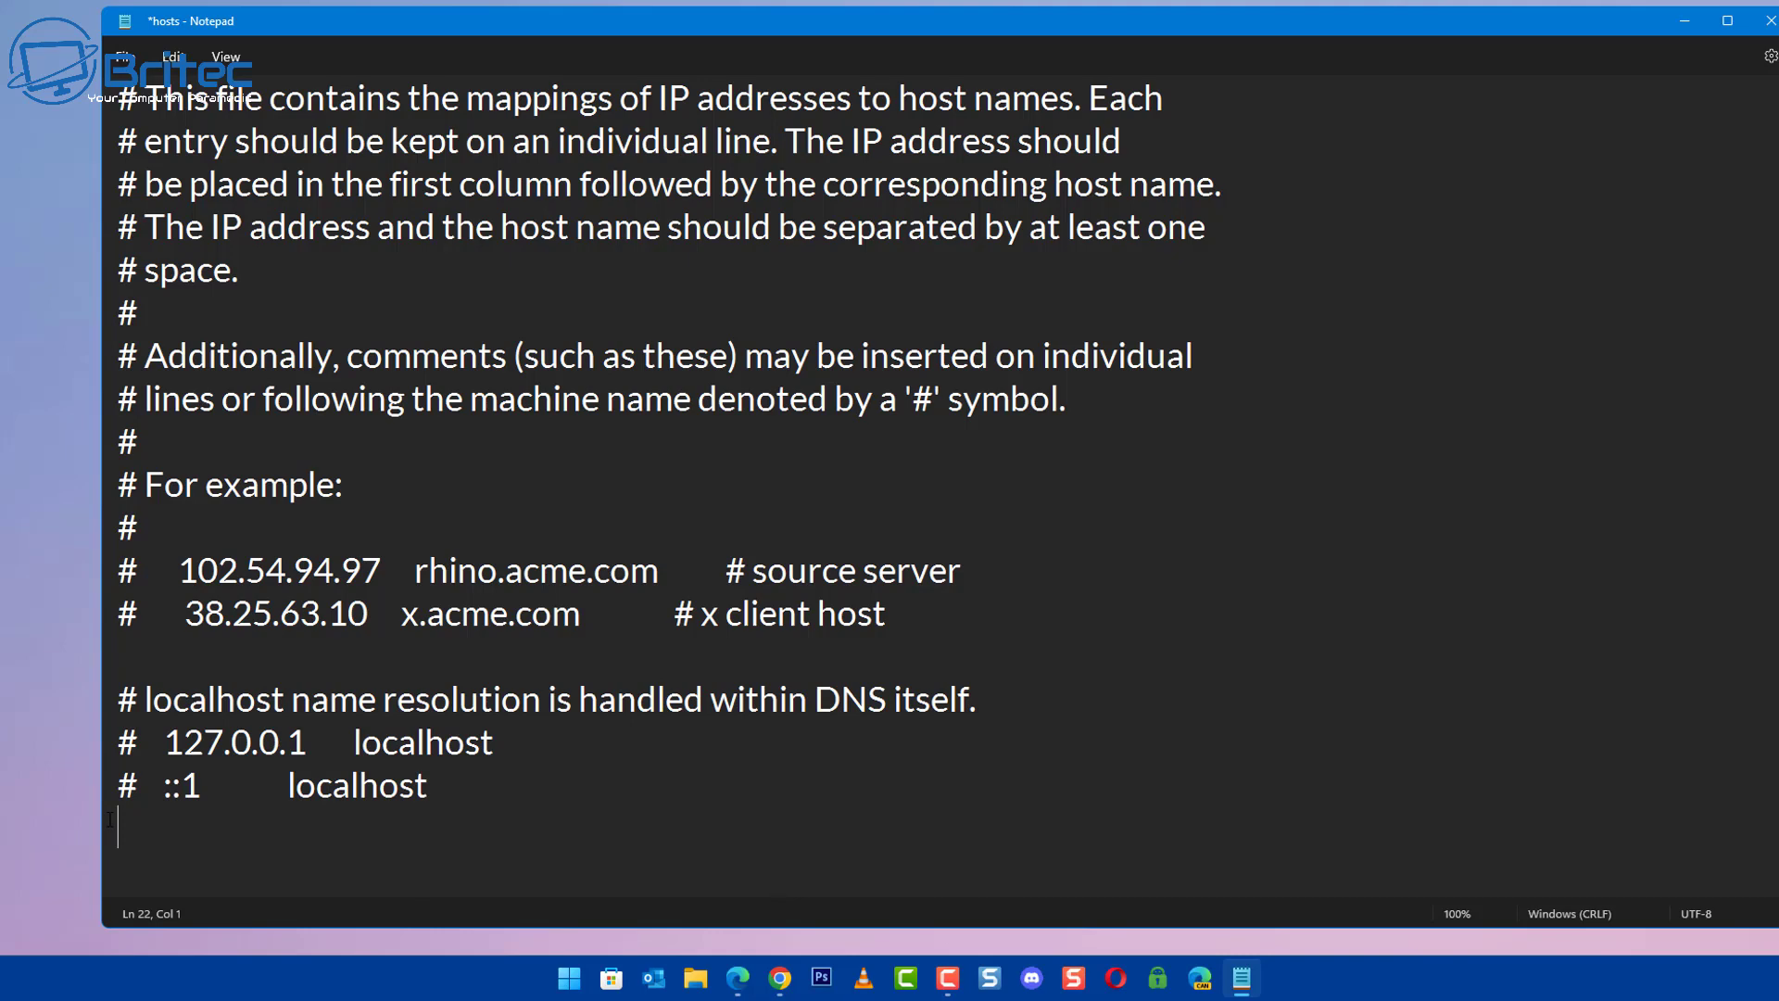
{"action": "left_click", "coordinate": [342, 854]}
{"action": "key", "text": "Return"}
{"action": "key", "text": "Return"}
{"action": "key", "text": "Return"}
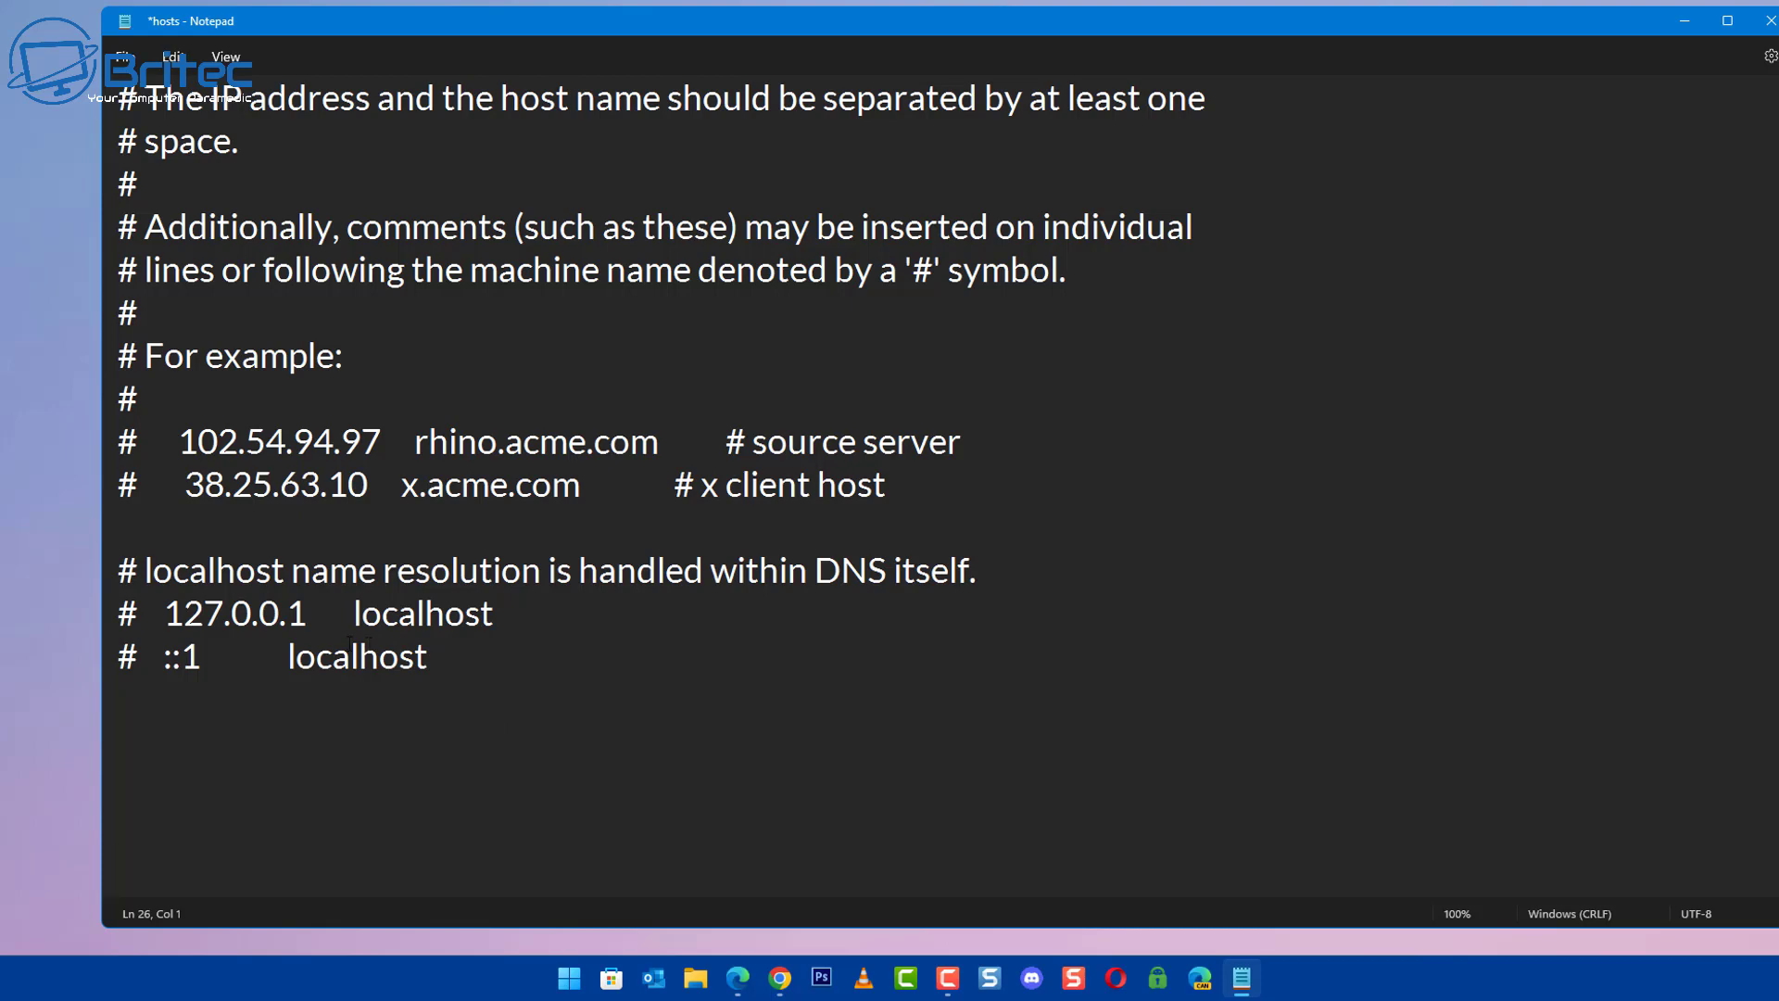
{"action": "left_click_drag", "start_coordinate": [308, 614], "coordinate": [165, 615]}
{"action": "right_click", "coordinate": [206, 623]}
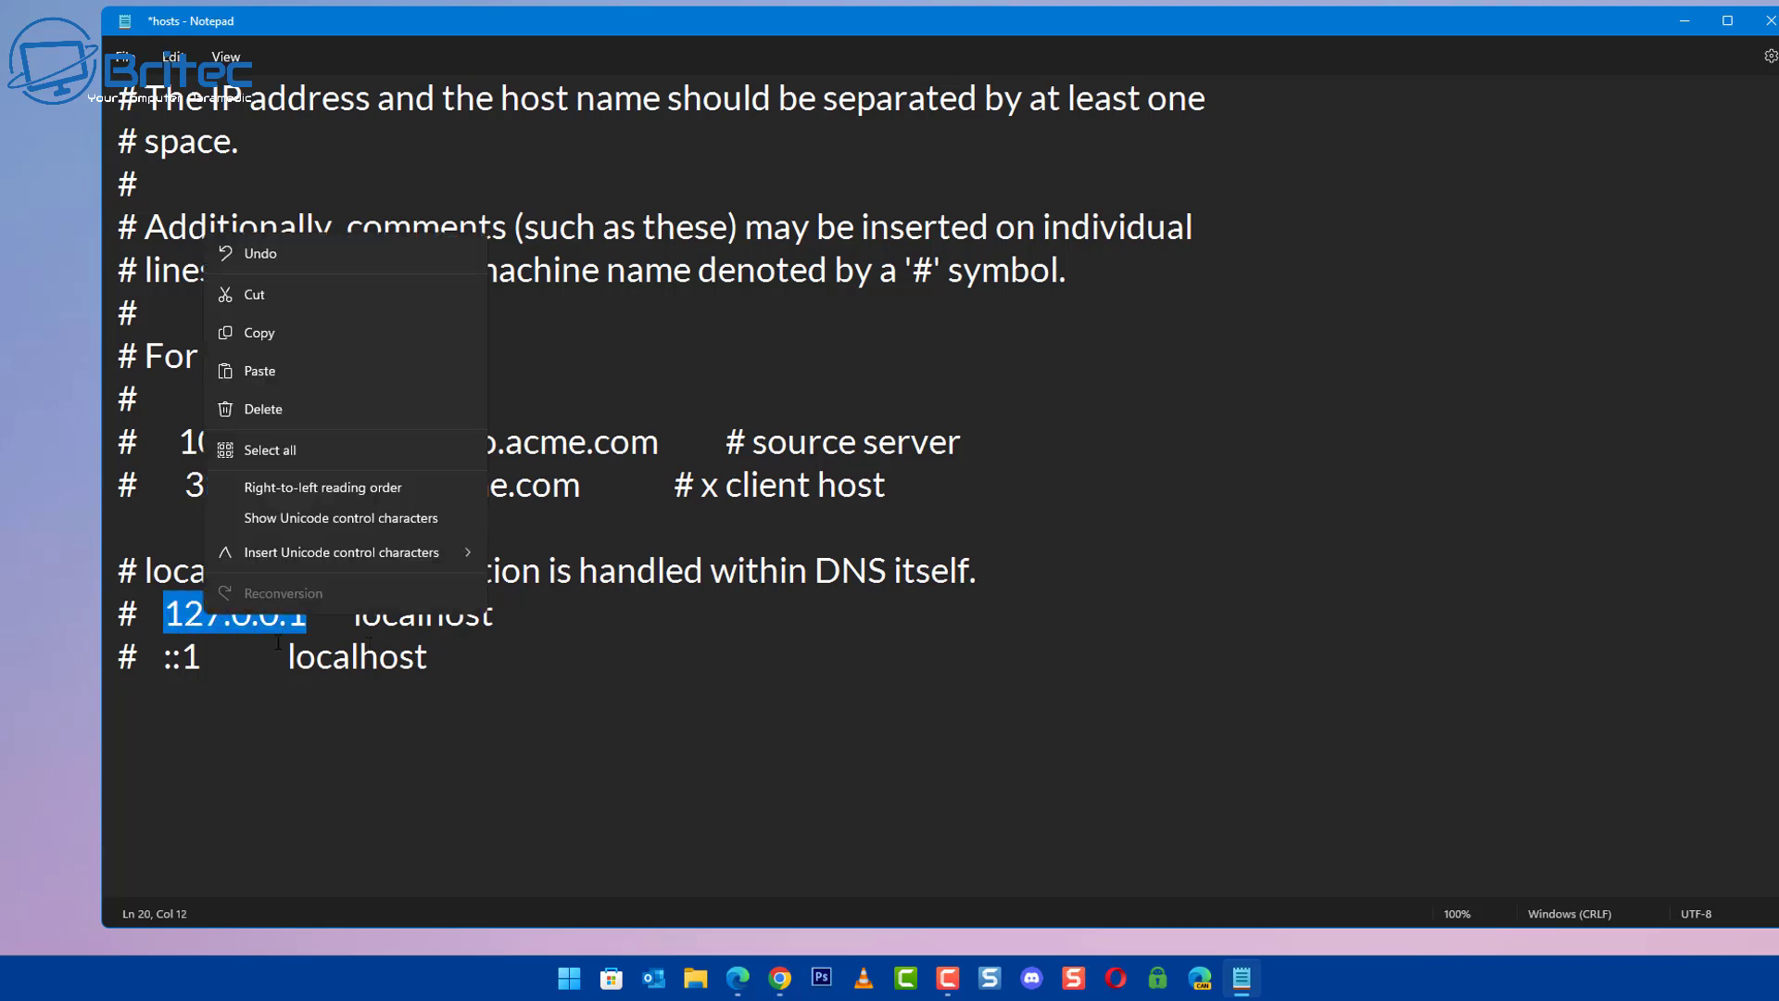
{"action": "left_click", "coordinate": [274, 337]}
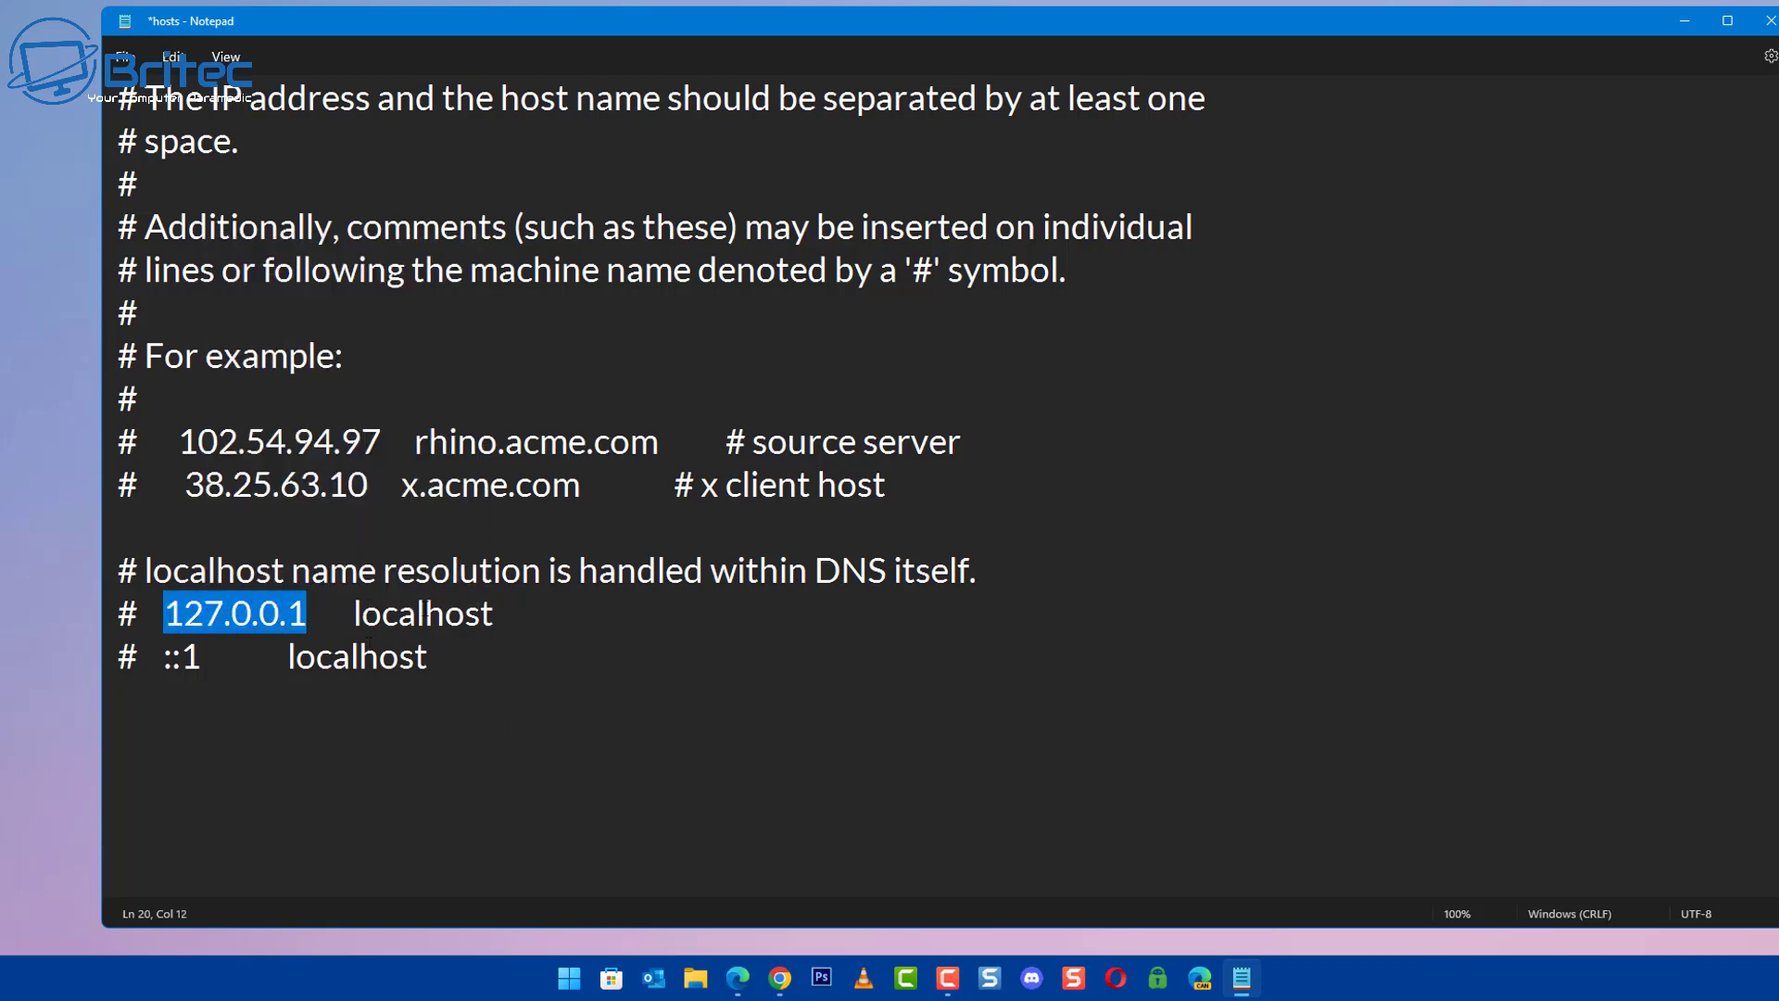
{"action": "left_click", "coordinate": [500, 608]}
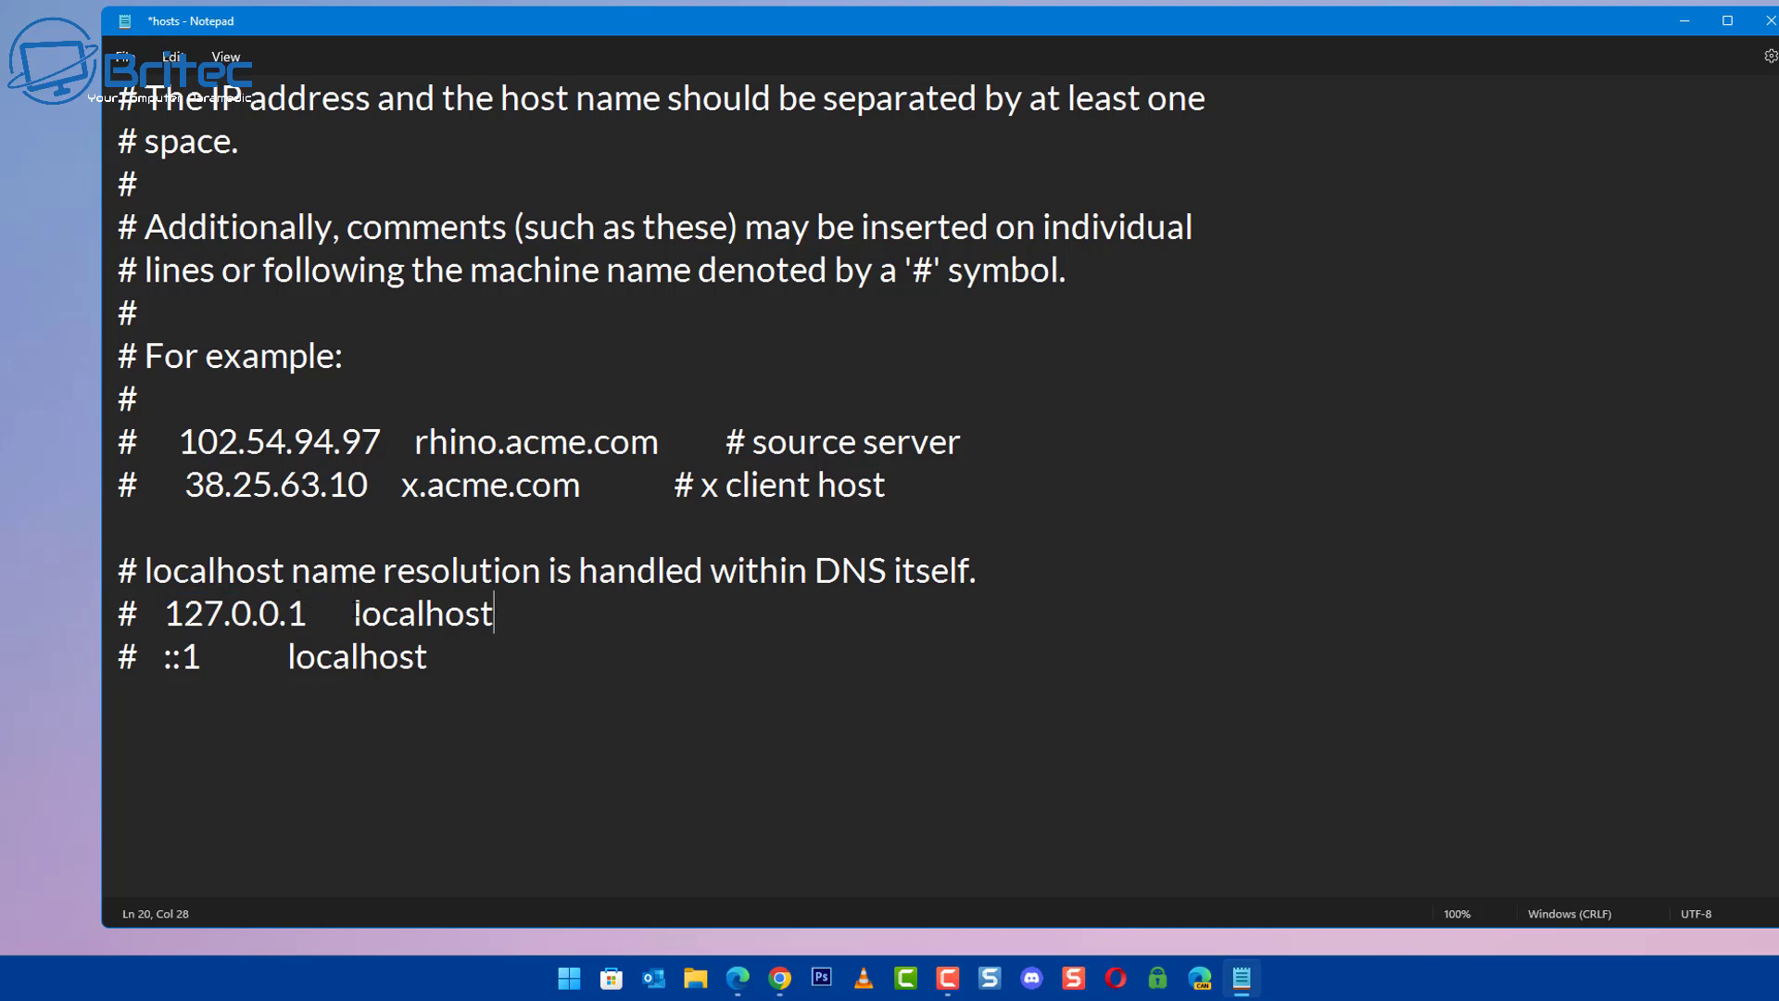
{"action": "left_click", "coordinate": [164, 704]}
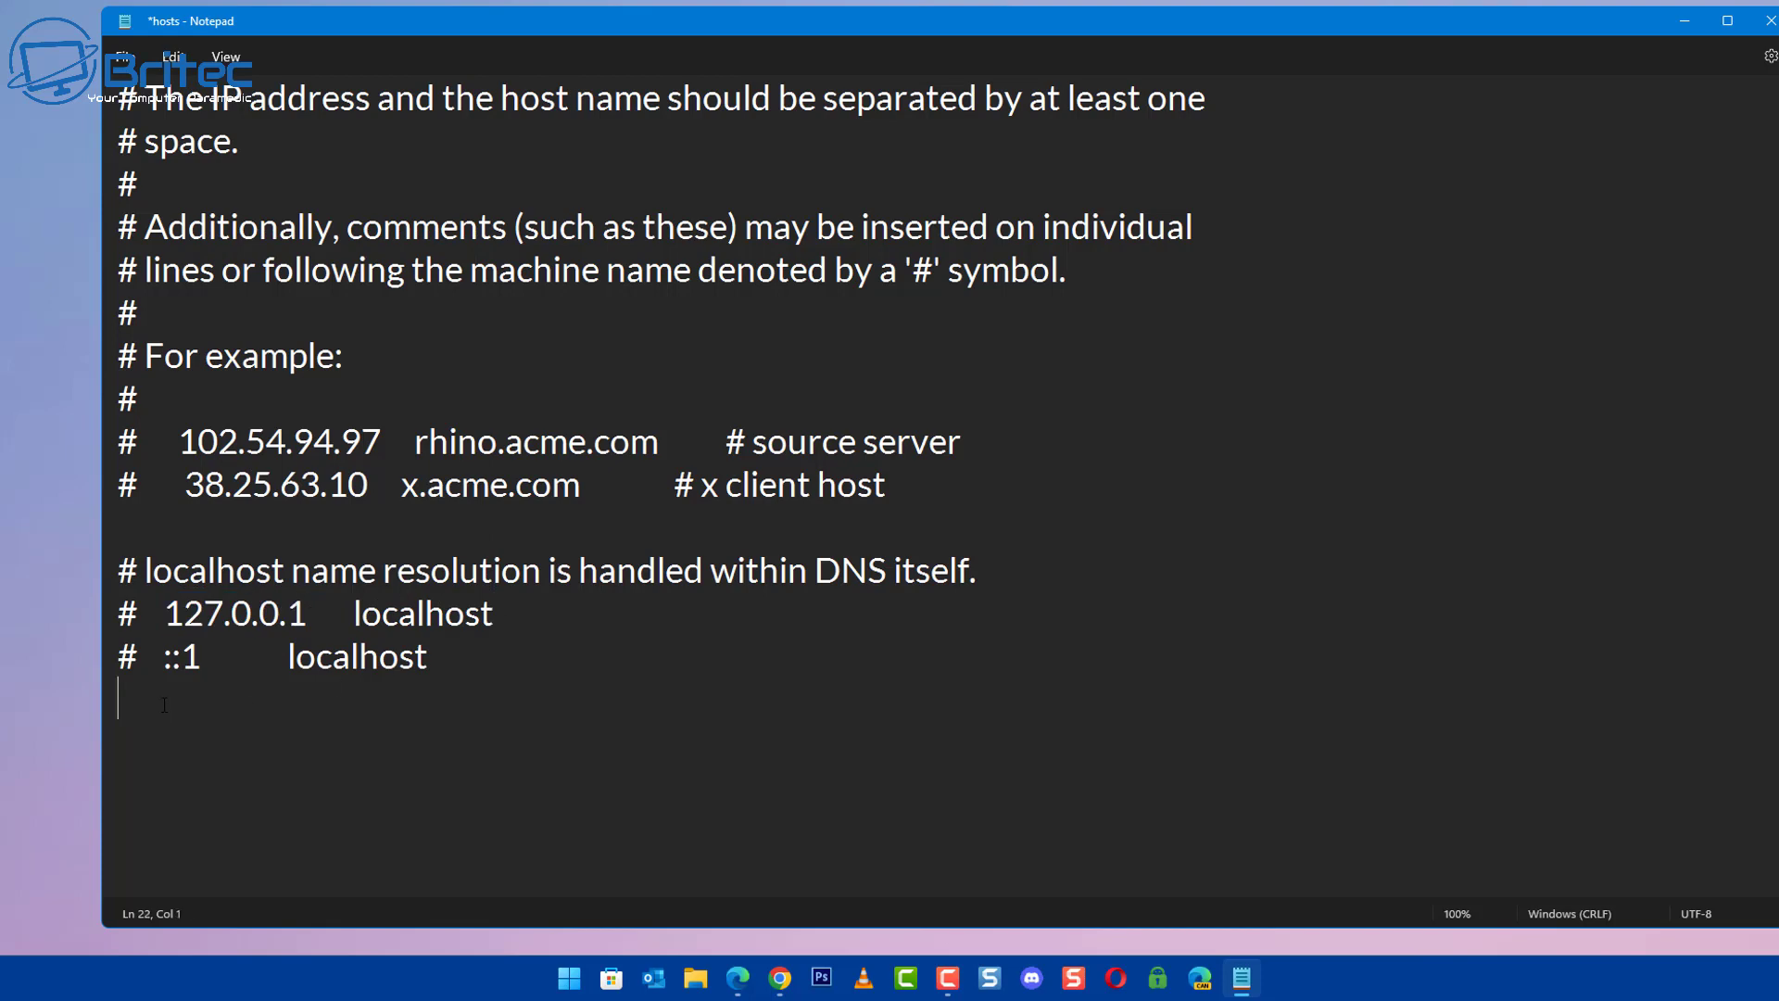
{"action": "right_click", "coordinate": [222, 722]}
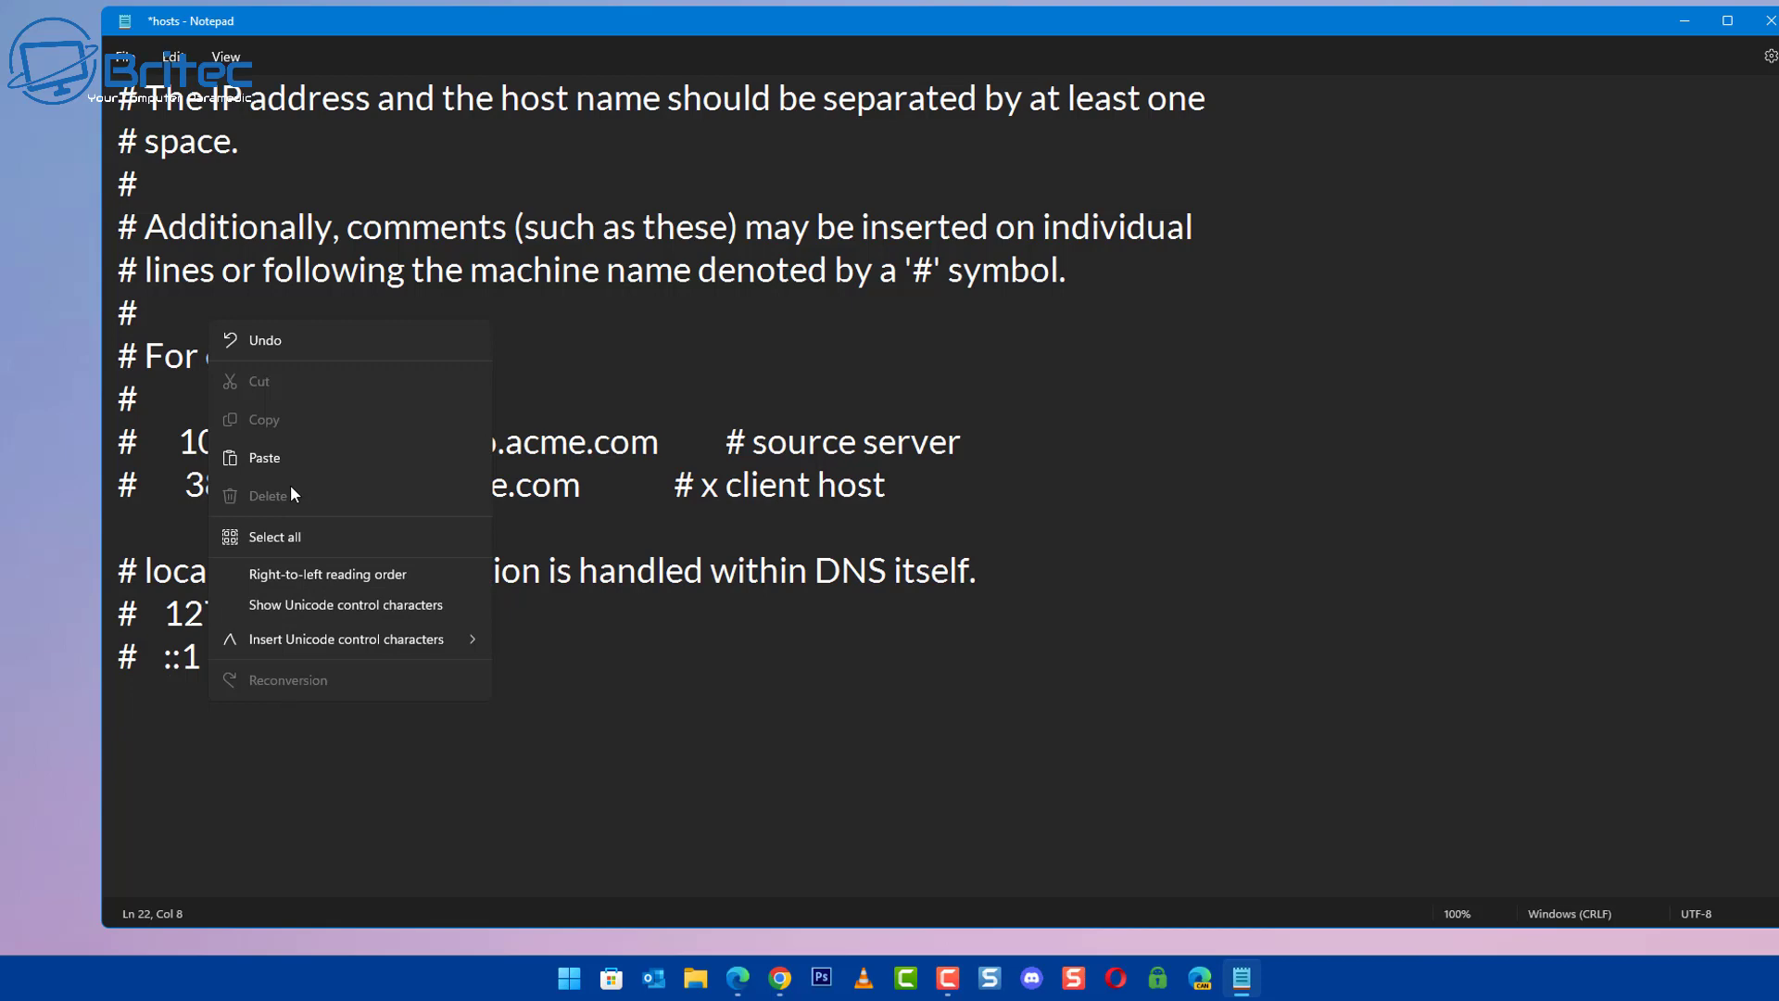
{"action": "left_click", "coordinate": [264, 458]}
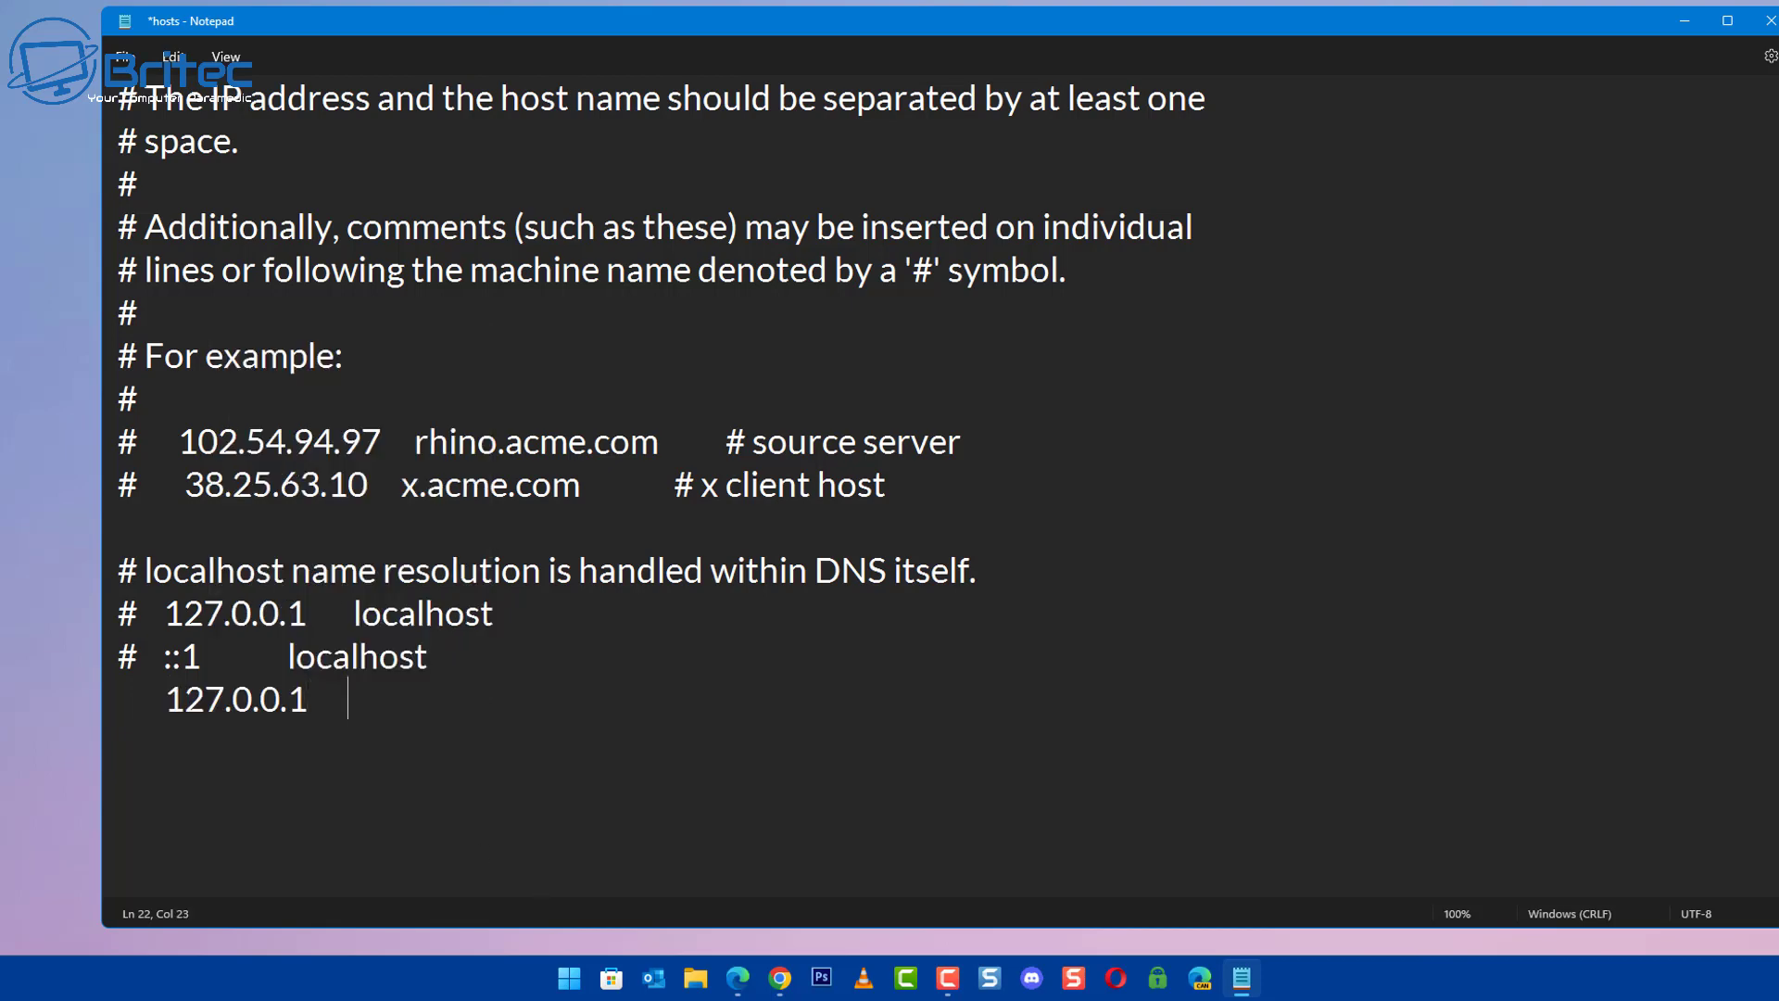
{"action": "type", "text": "www.face"}
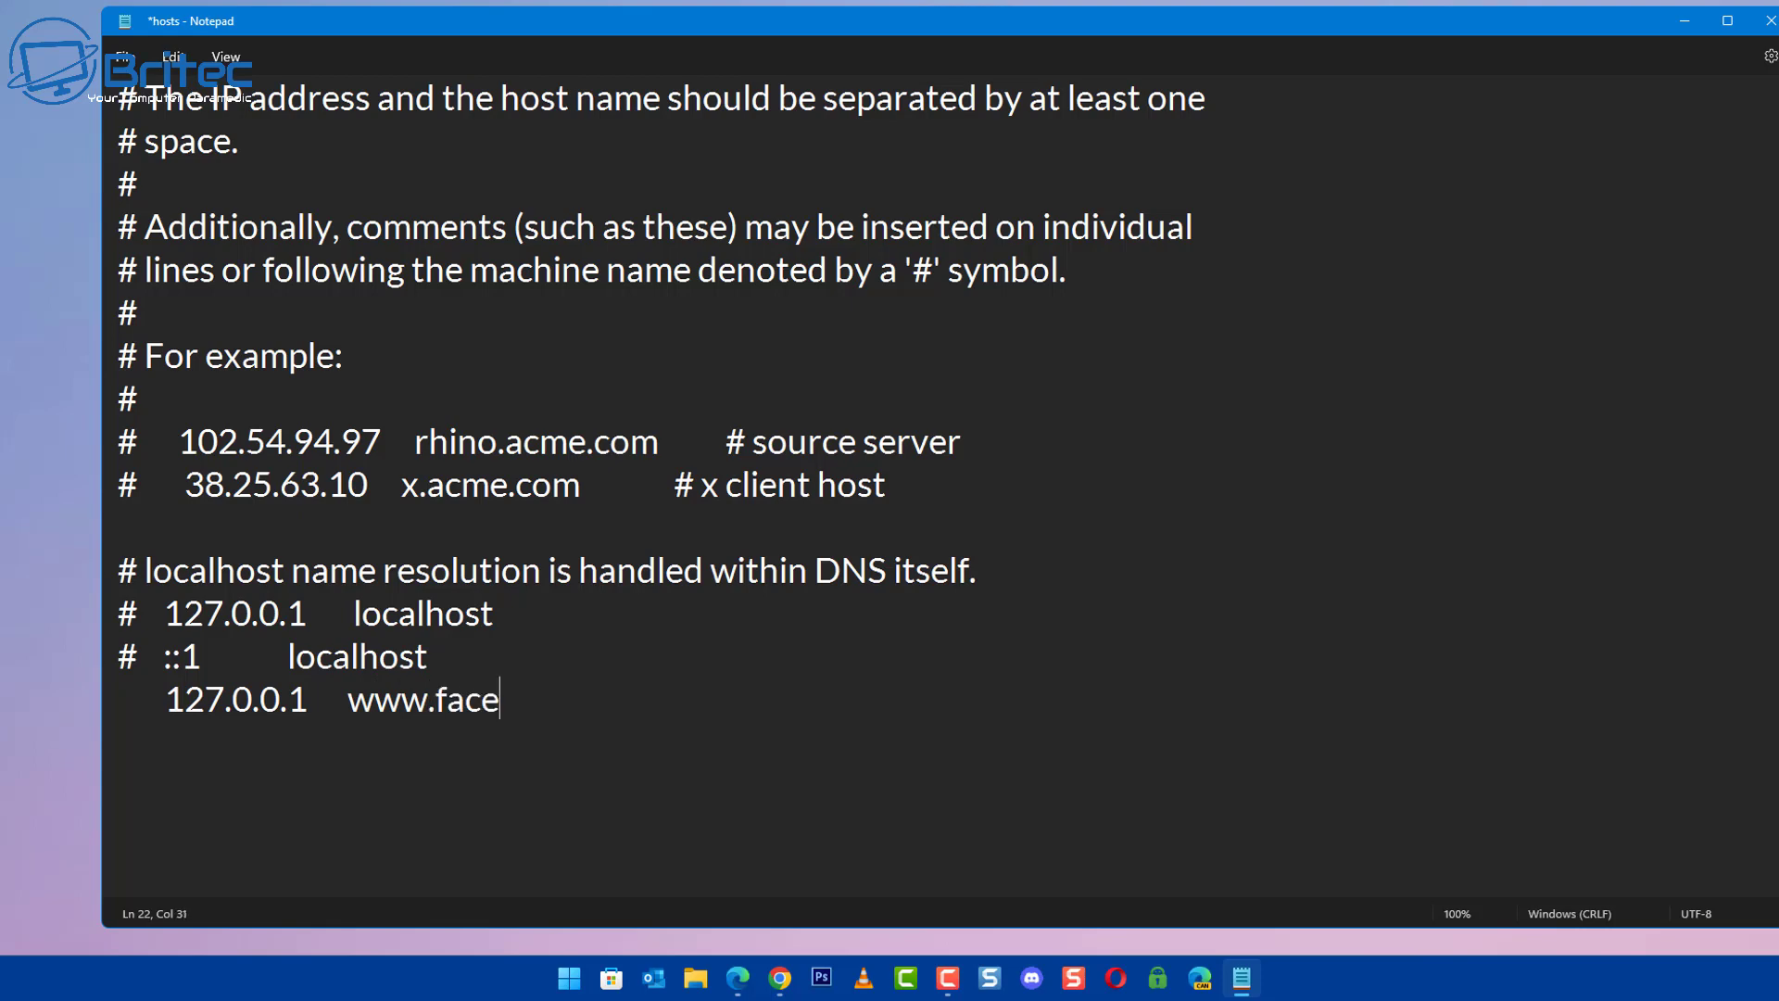
{"action": "type", "text": "book.com"}
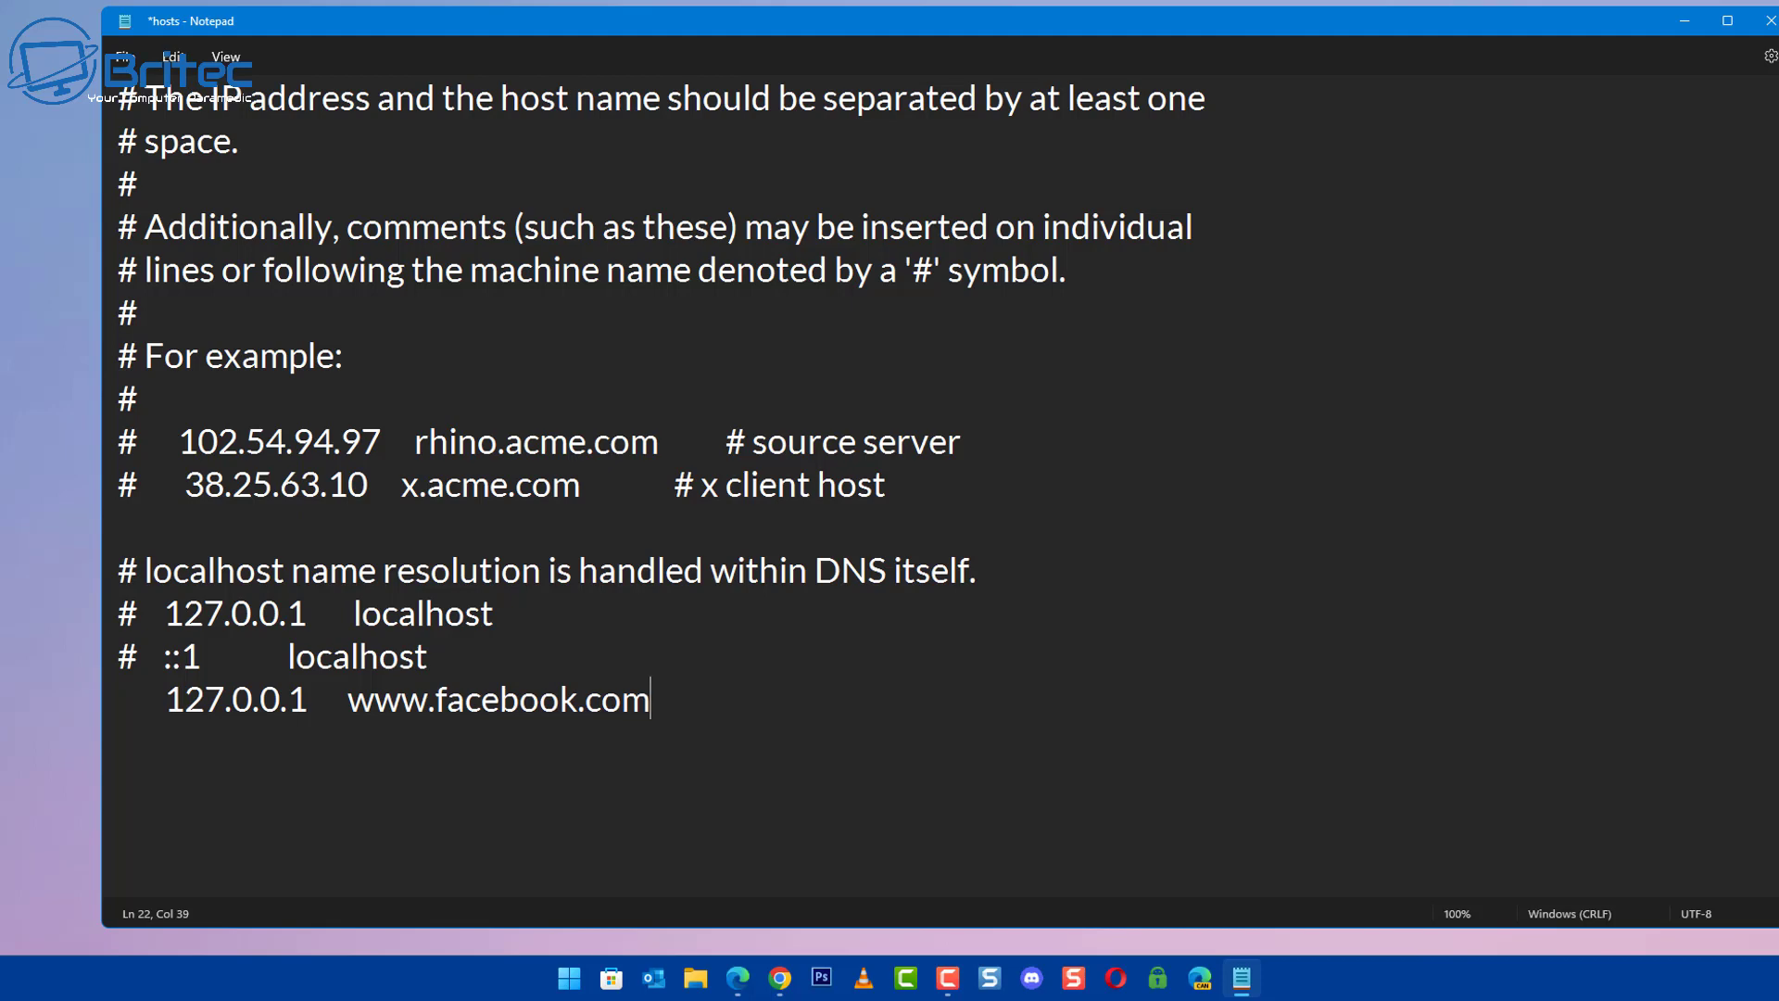
Save the hosts file containing the Facebook entry
{"action": "left_click", "coordinate": [124, 57]}
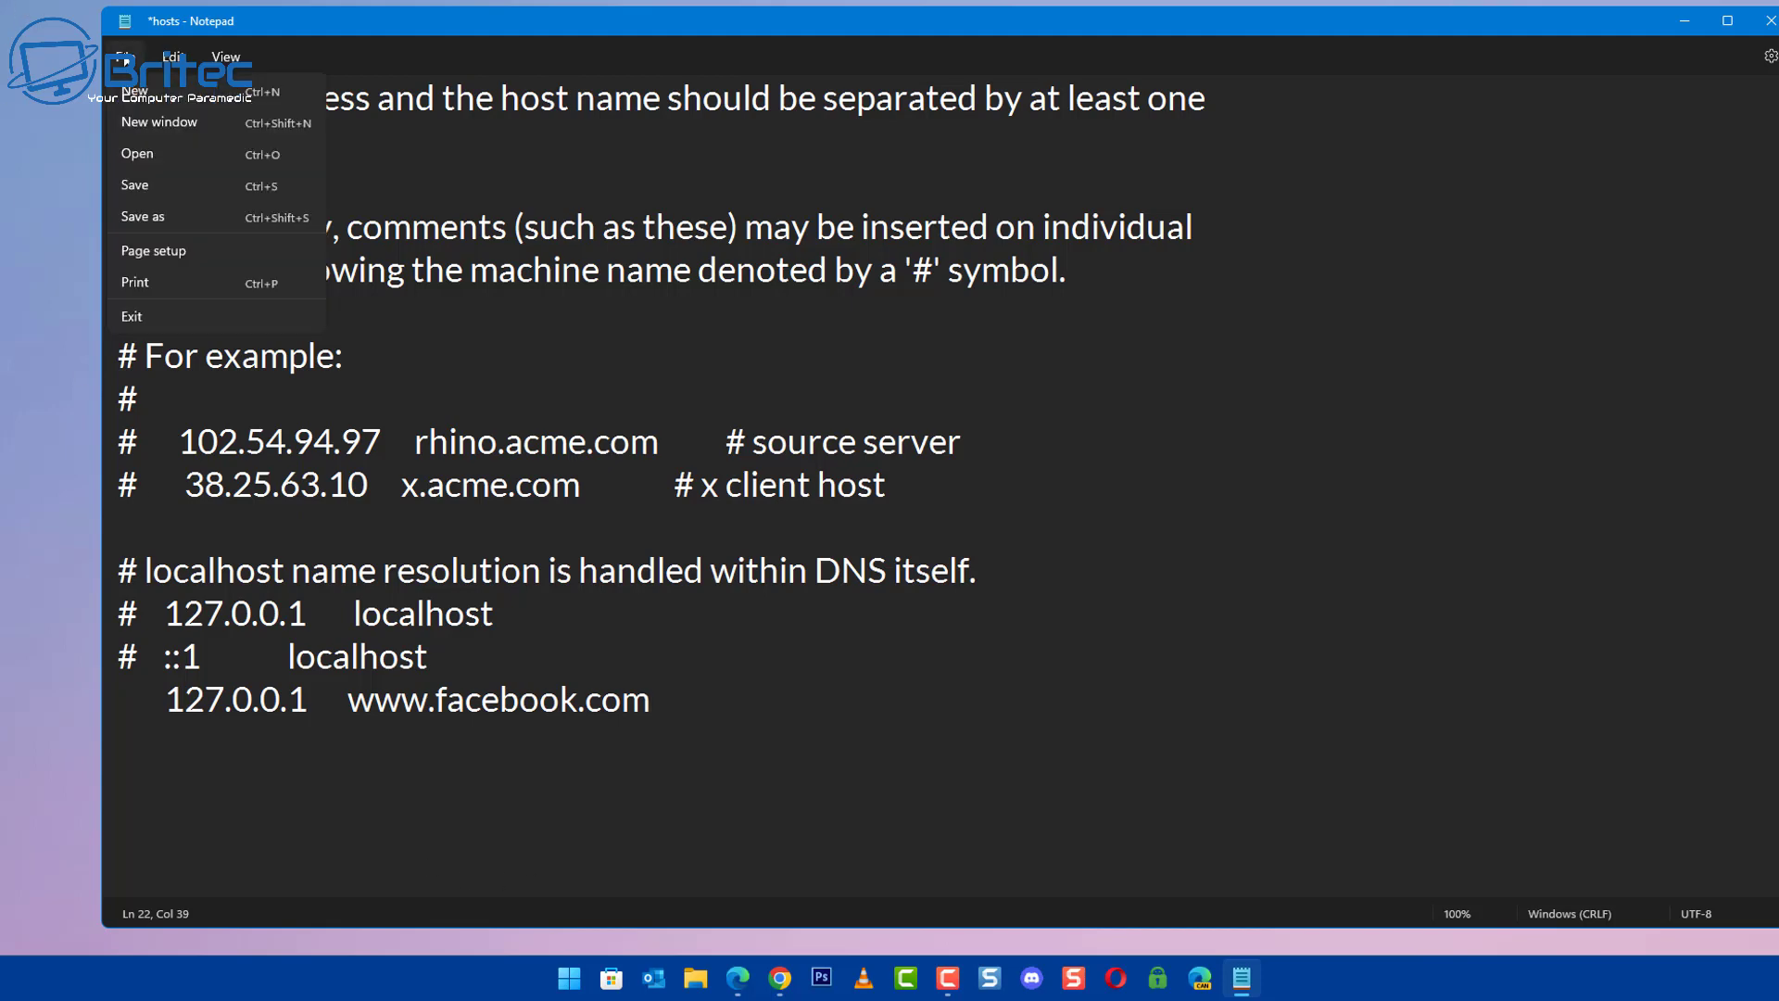
{"action": "left_click", "coordinate": [136, 185]}
{"action": "left_click", "coordinate": [982, 569]}
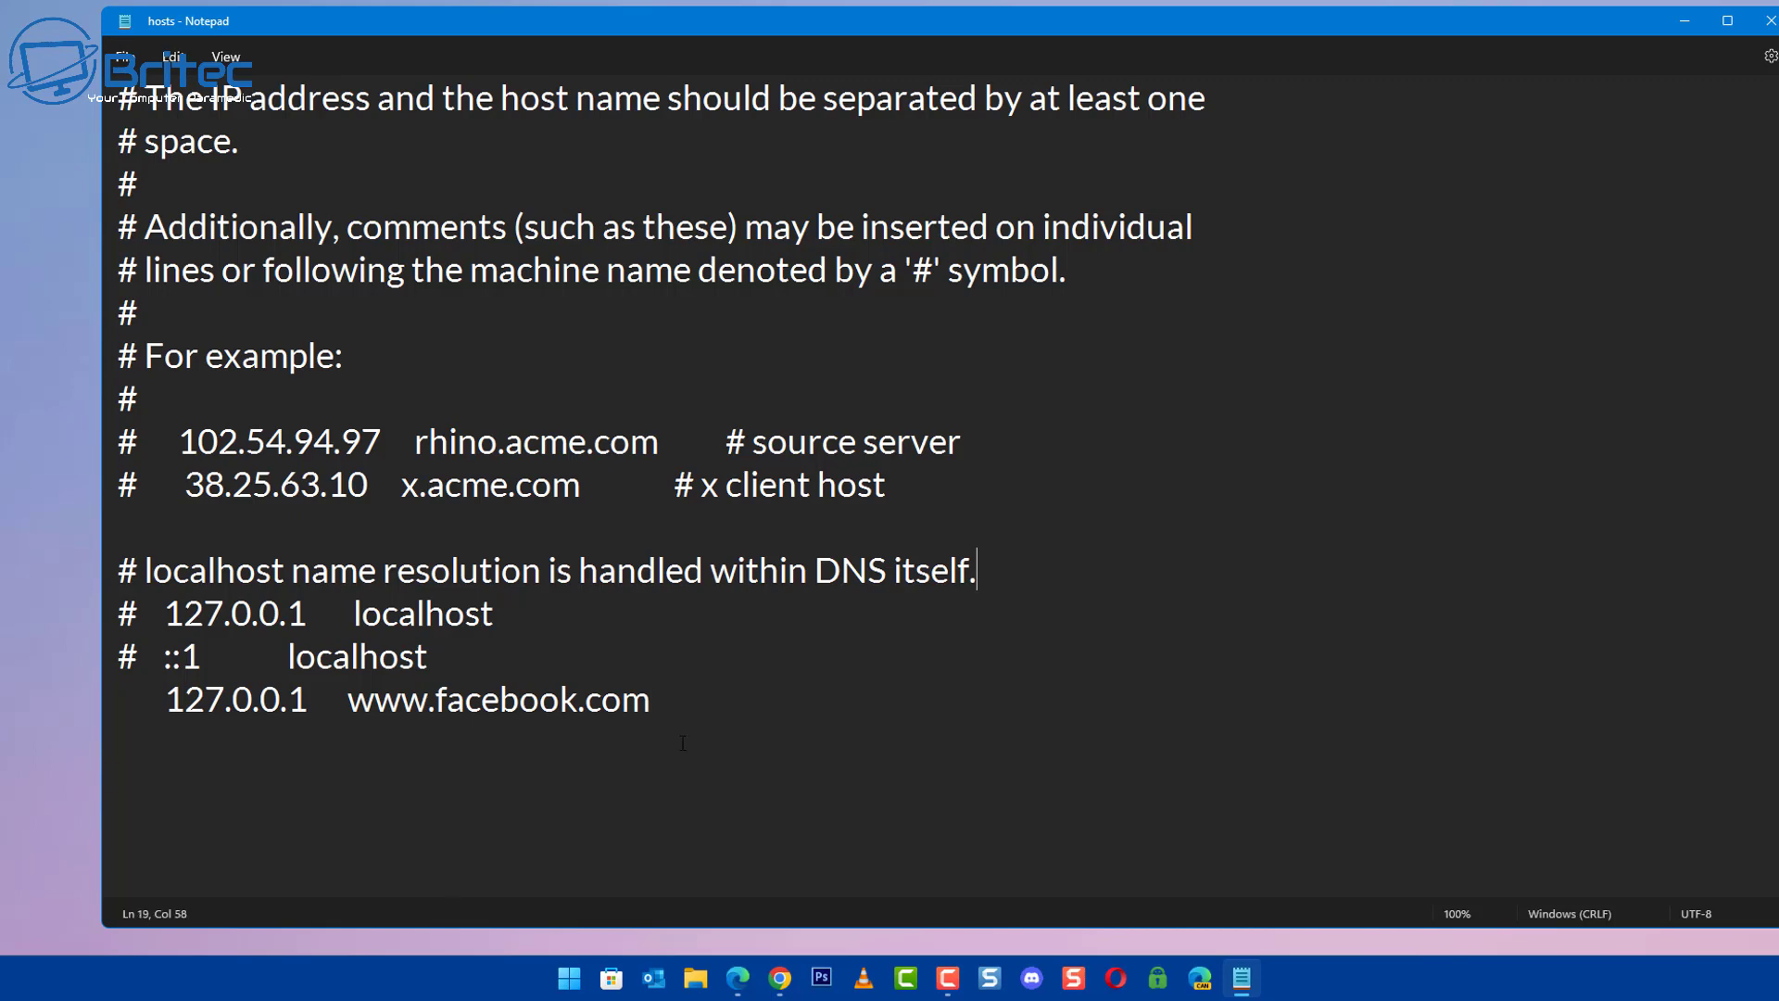
Minimise Notepad and load facebook.com in Edge to confirm the connection is refused
{"action": "left_click", "coordinate": [1685, 22]}
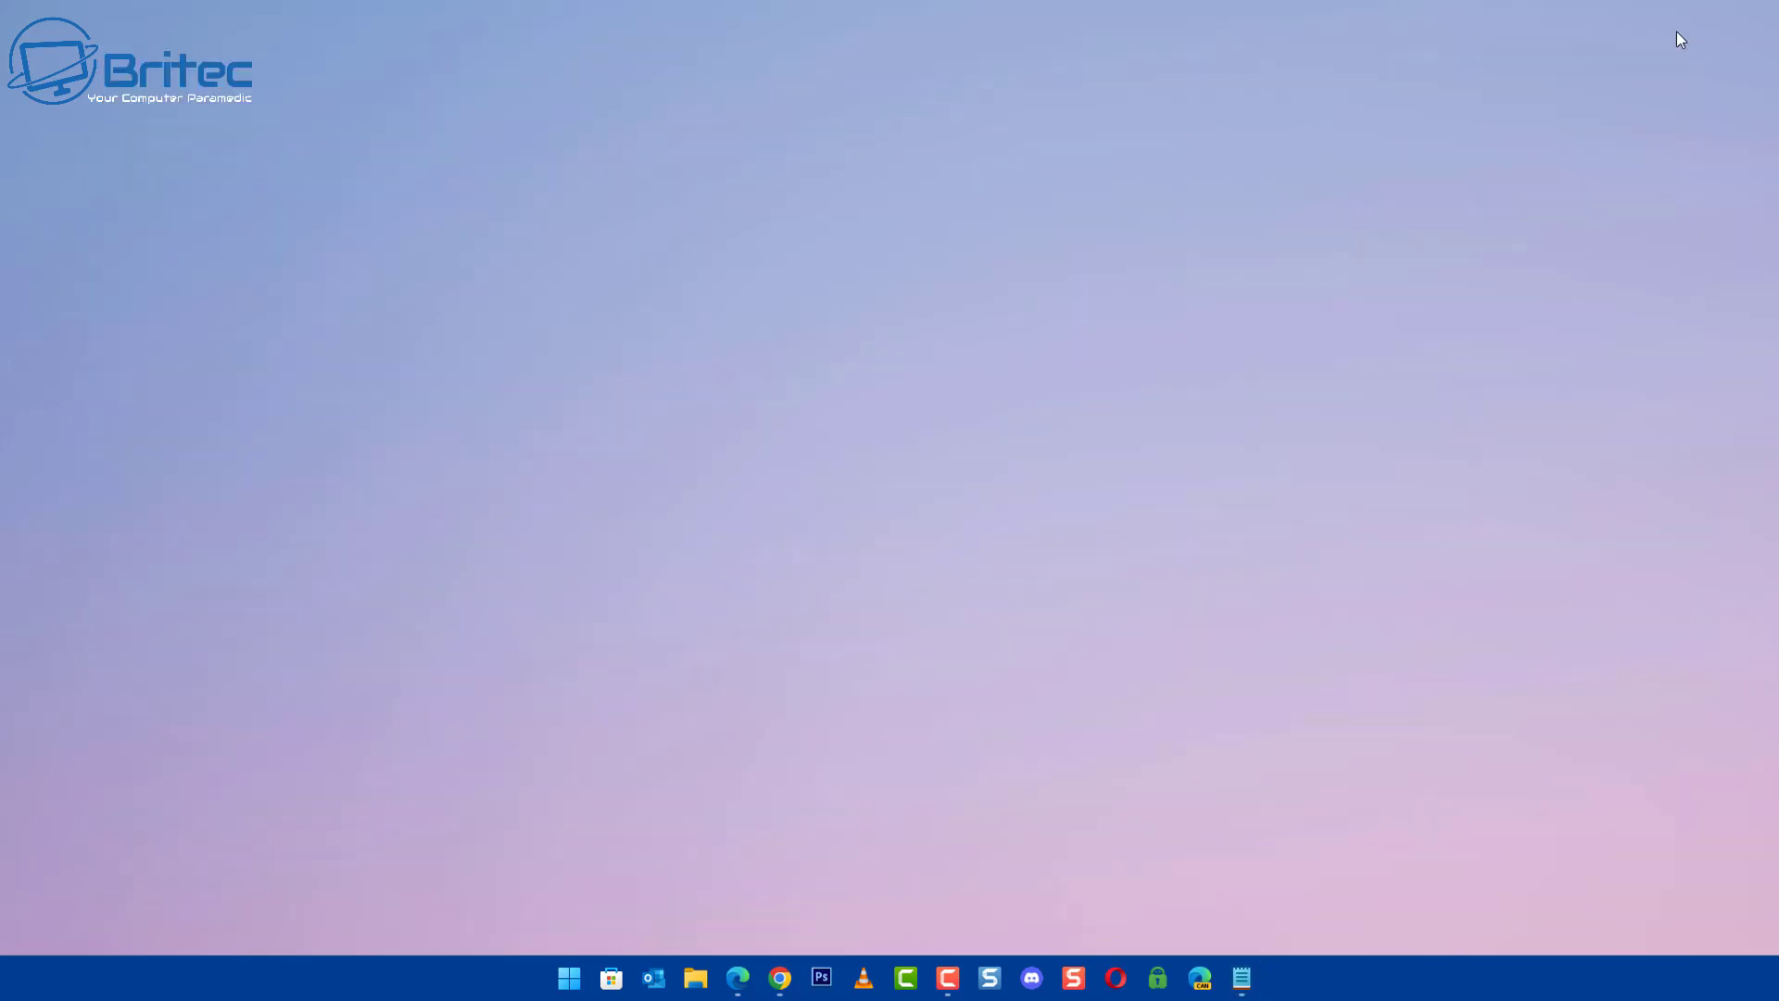
{"action": "mouse_move", "coordinate": [738, 978]}
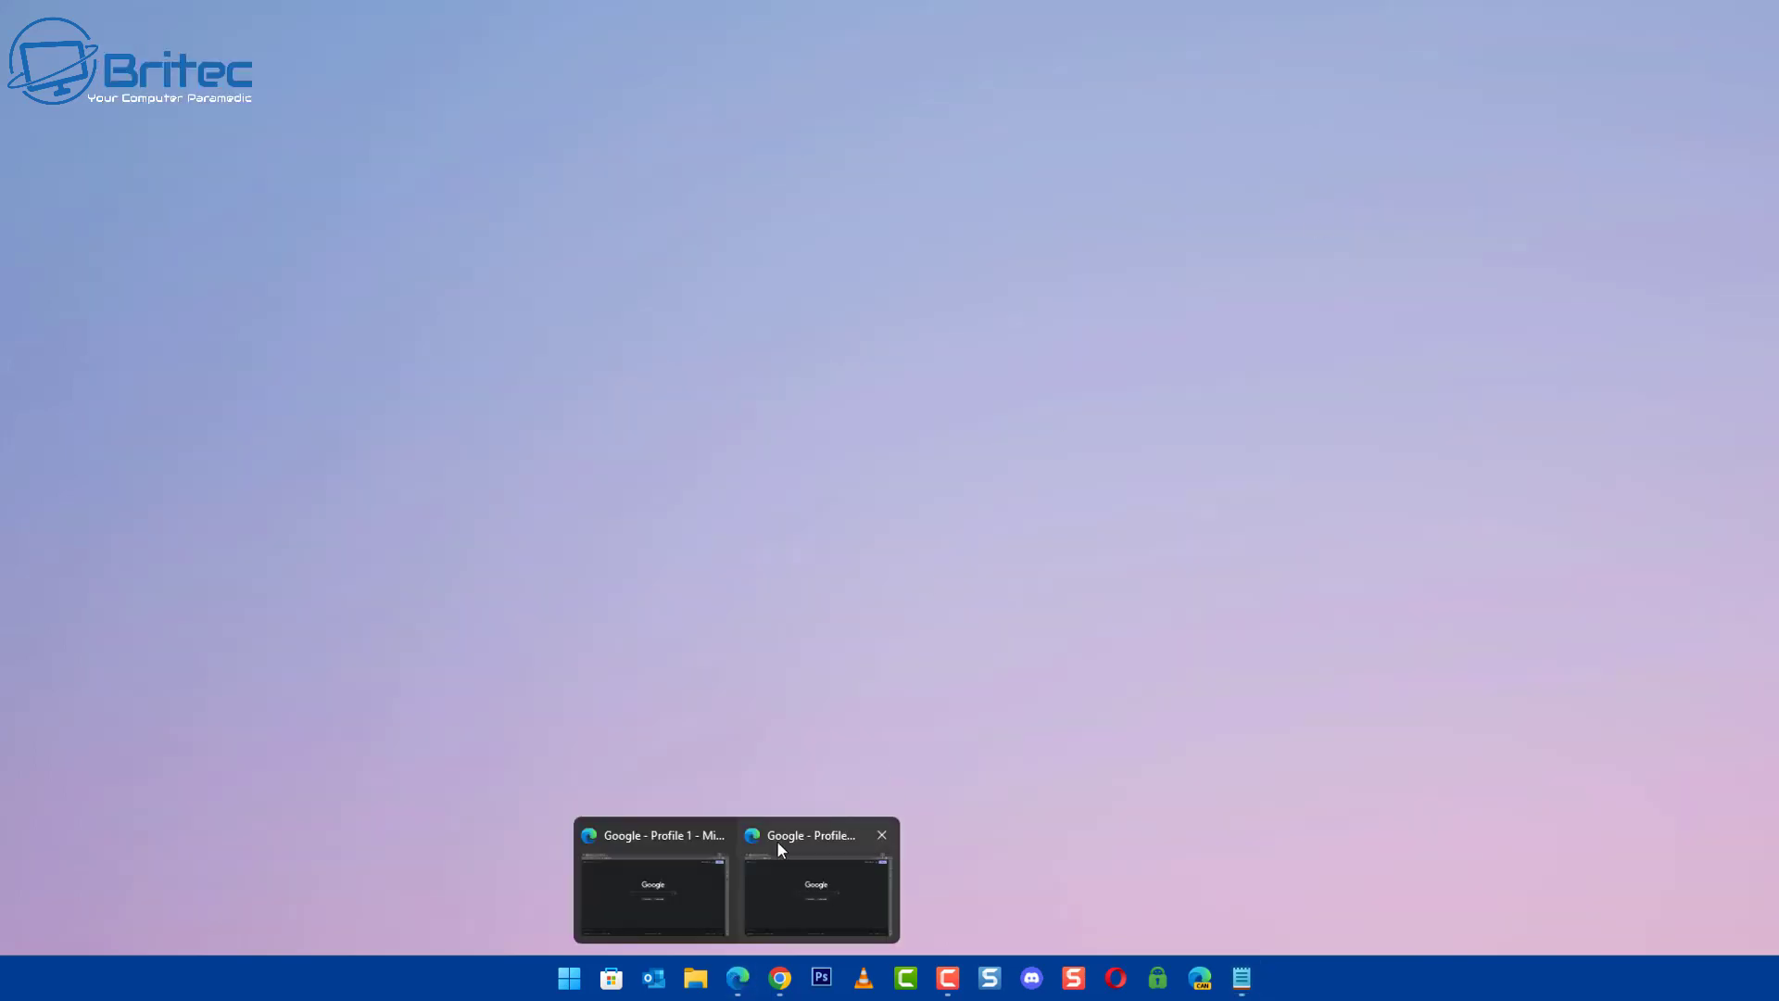
{"action": "left_click", "coordinate": [784, 862]}
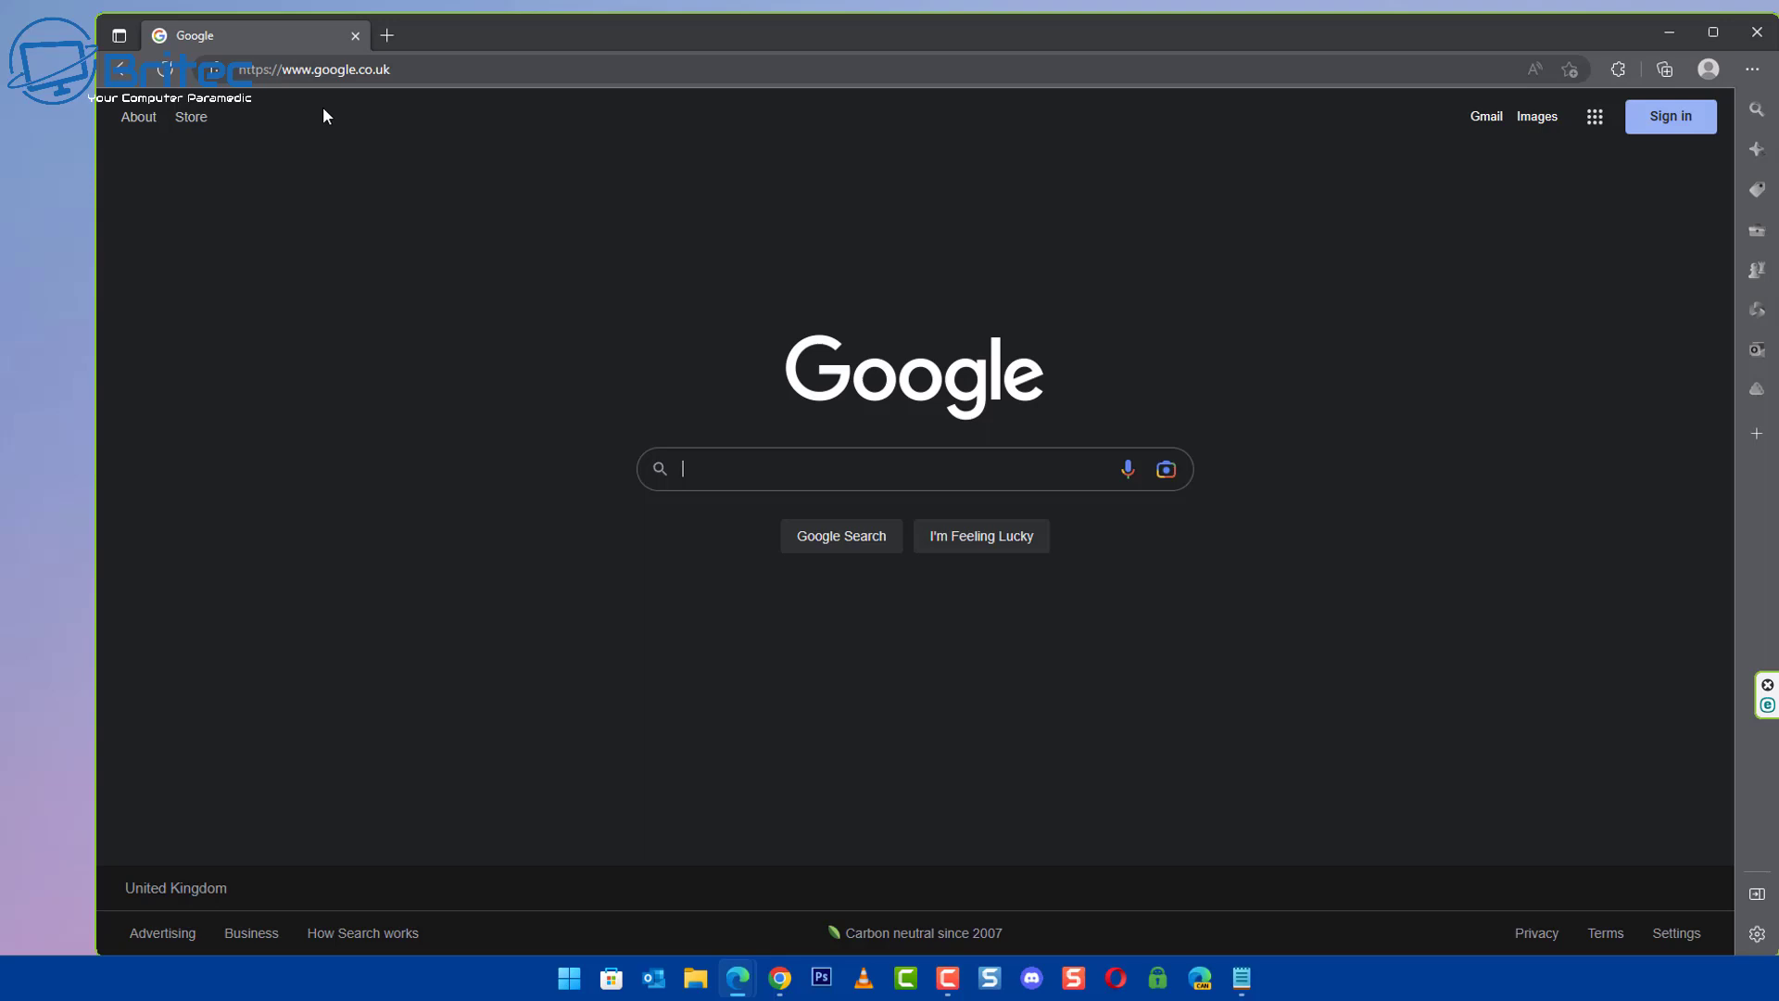
{"action": "left_click", "coordinate": [318, 69]}
{"action": "type", "text": "face"}
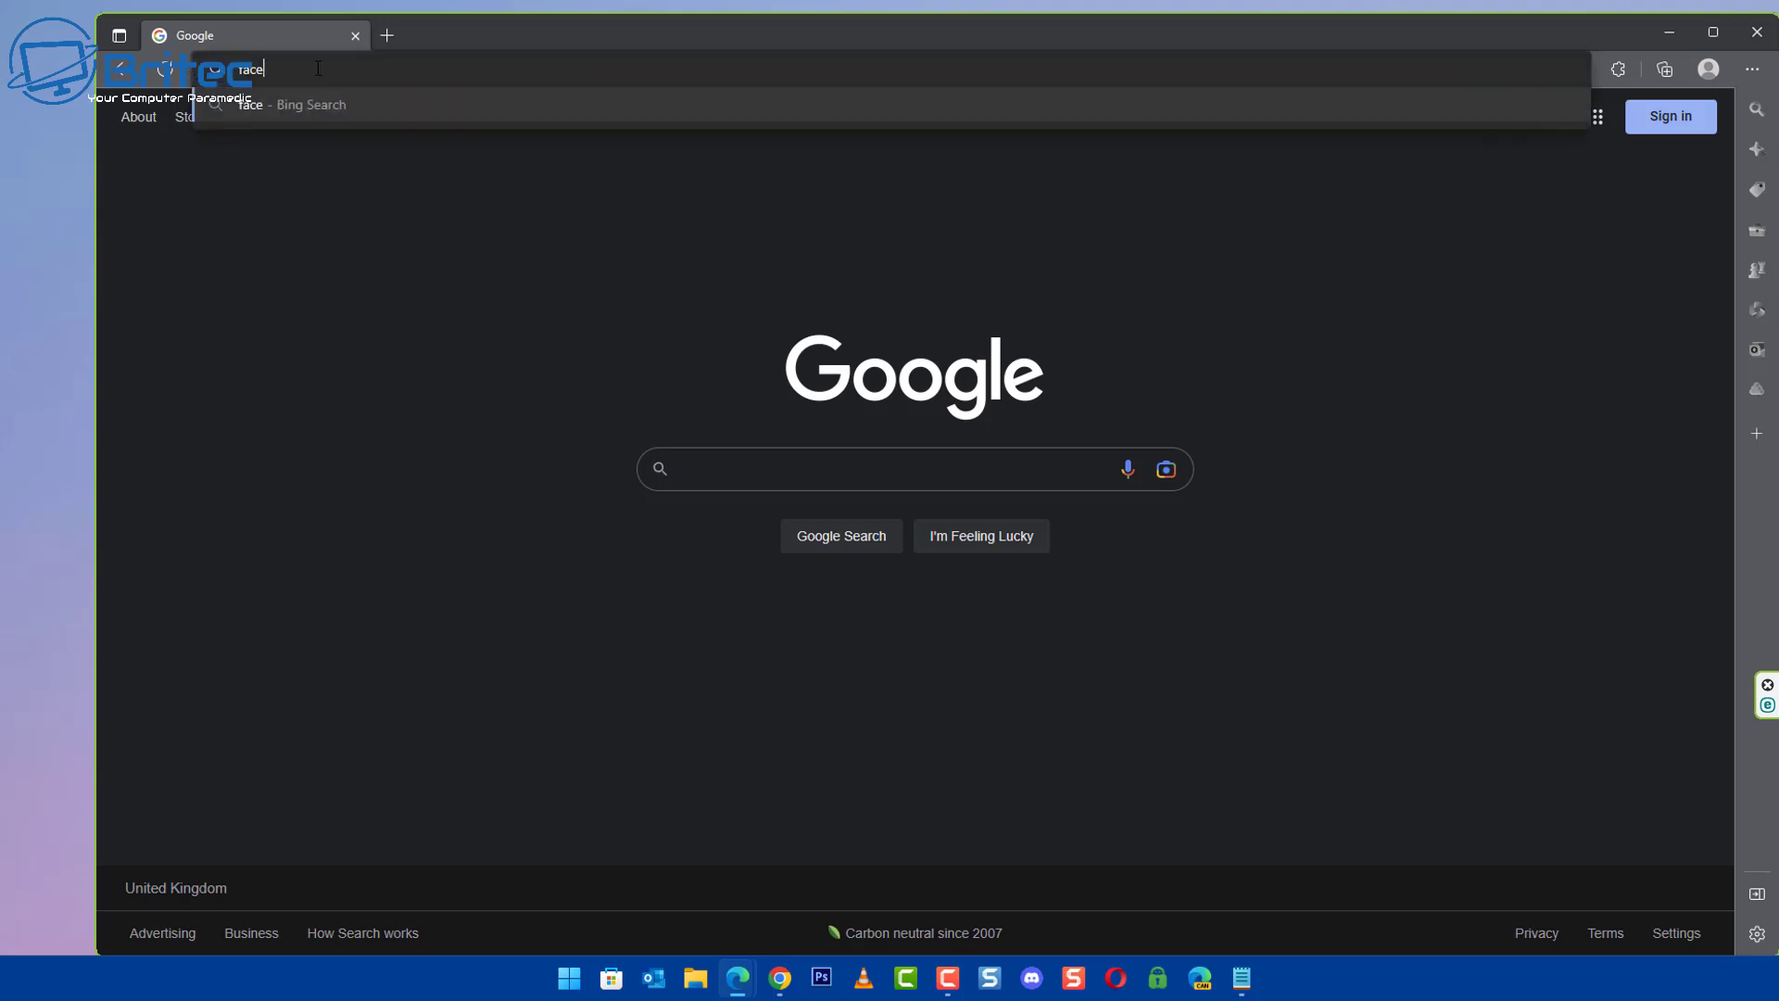
{"action": "type", "text": "book.com"}
{"action": "key", "text": "Return"}
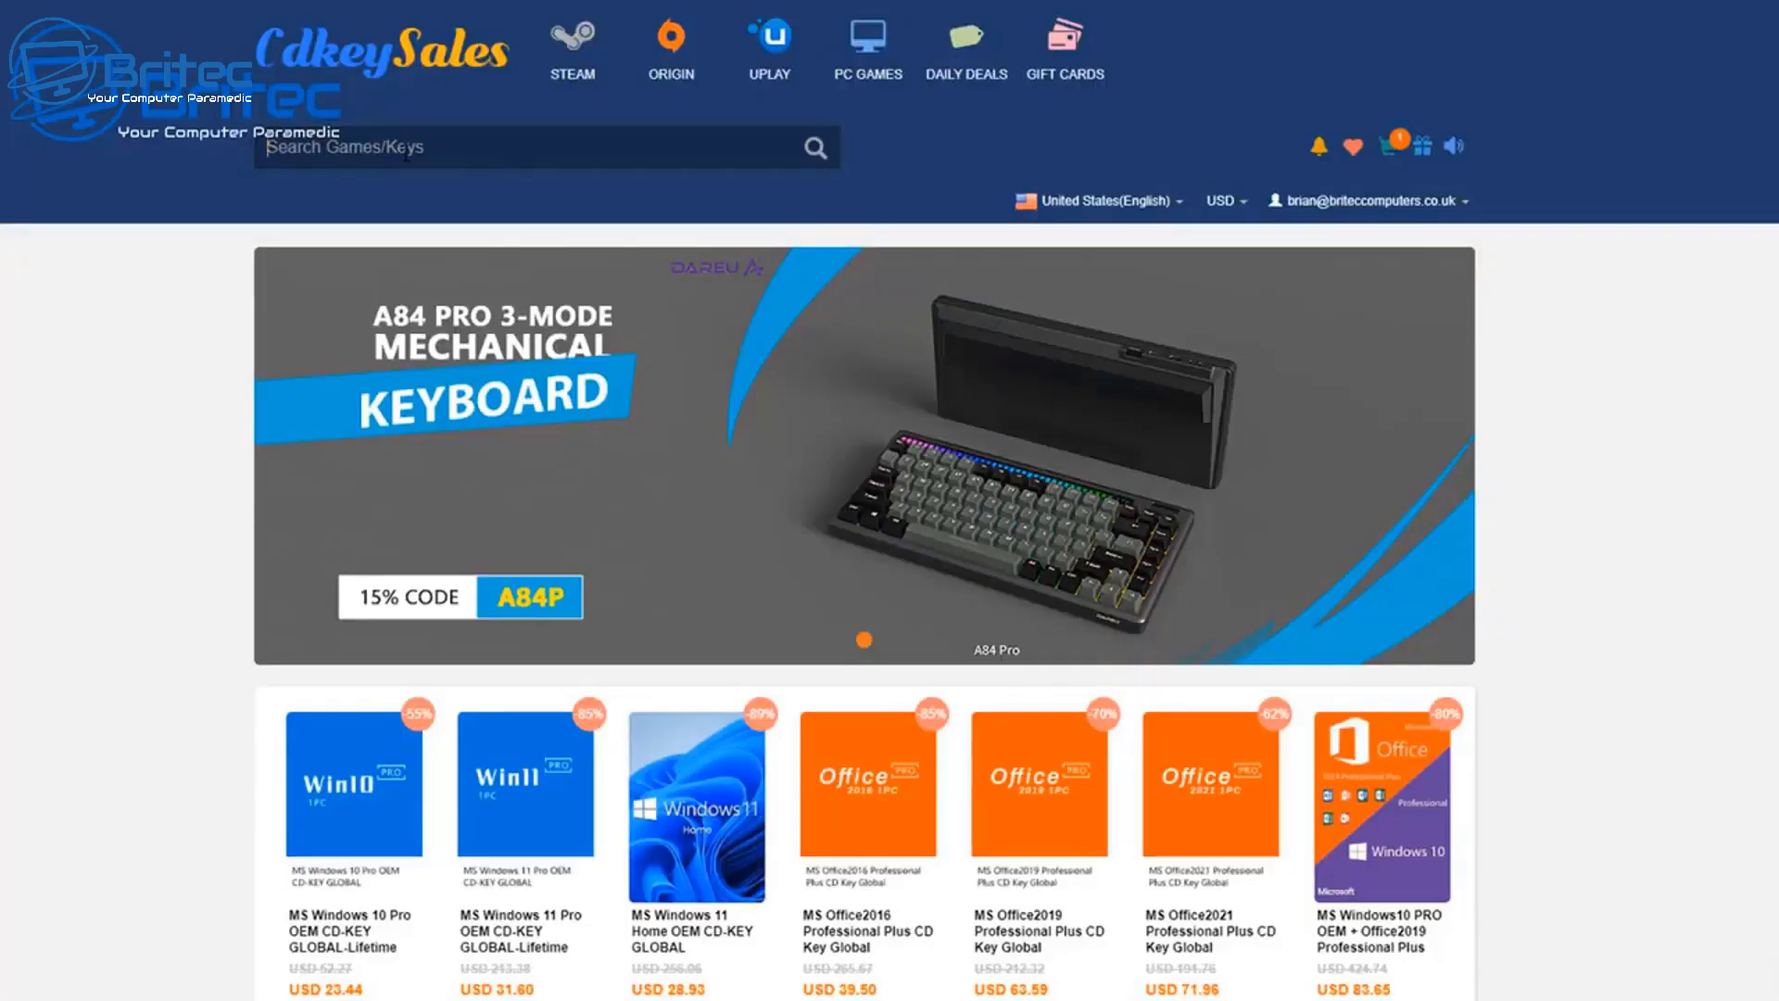
Search 'windows 10', buy the Windows 10 Pro OEM key and apply a promotion code
{"action": "type", "text": "windows"}
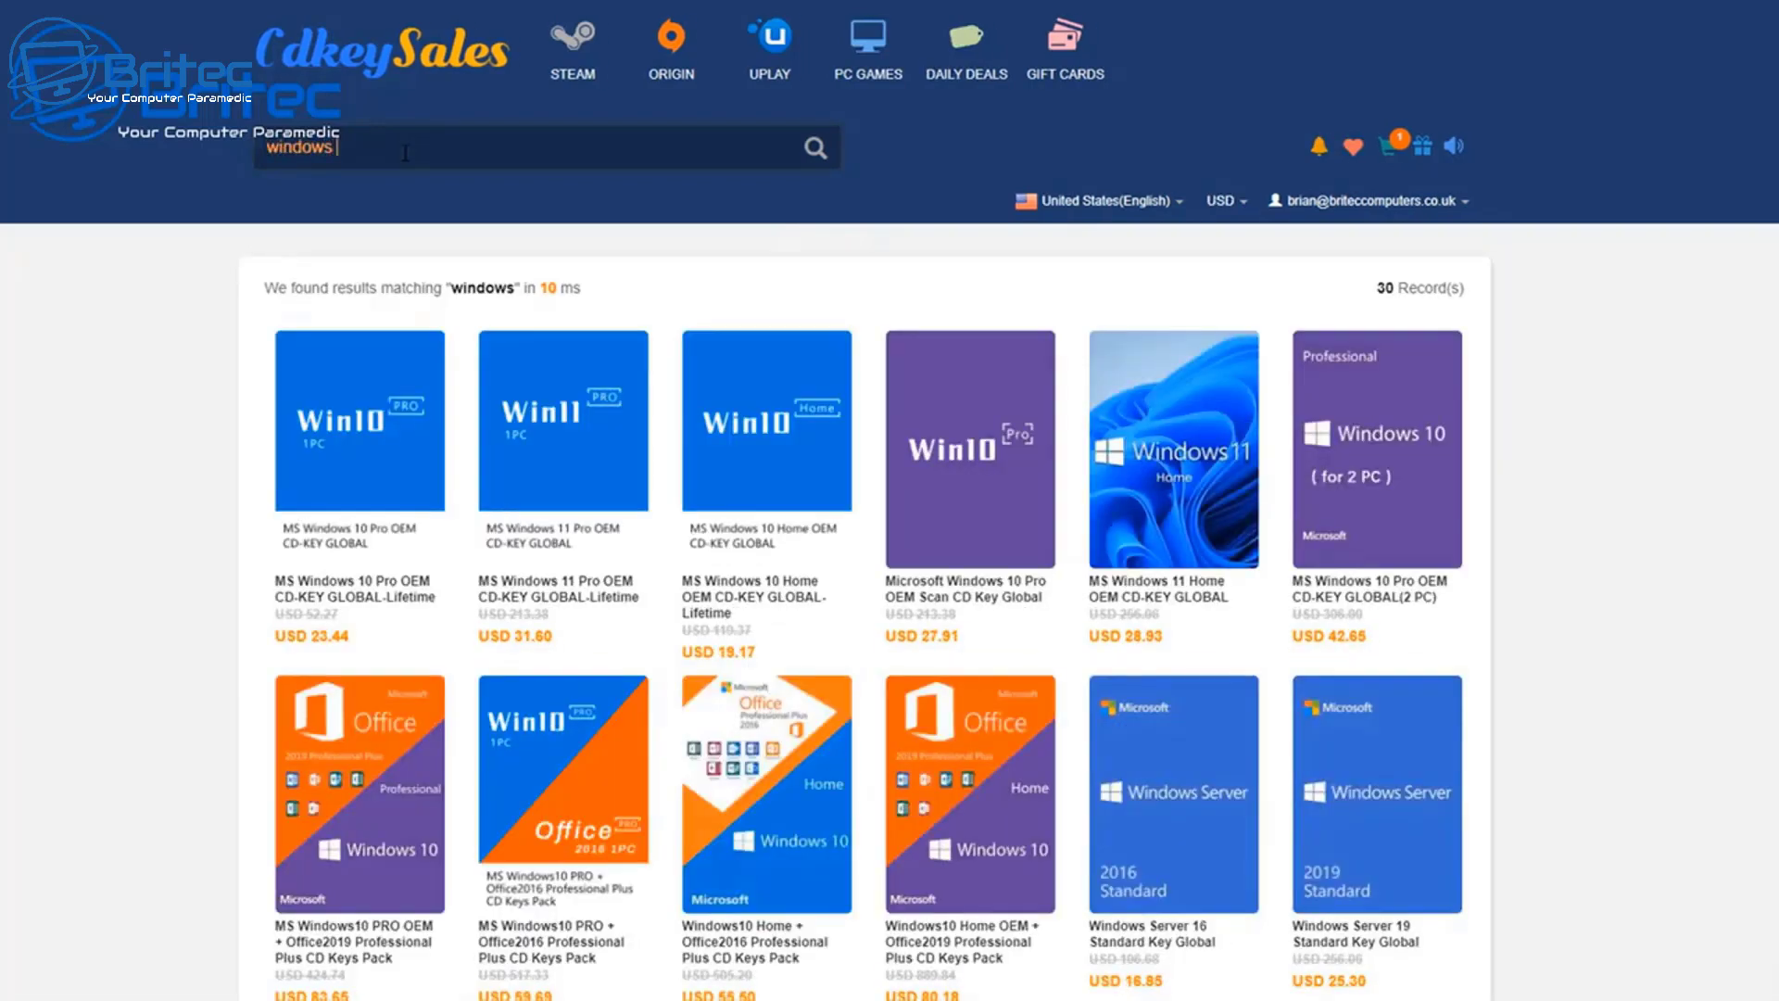
{"action": "type", "text": " 10"}
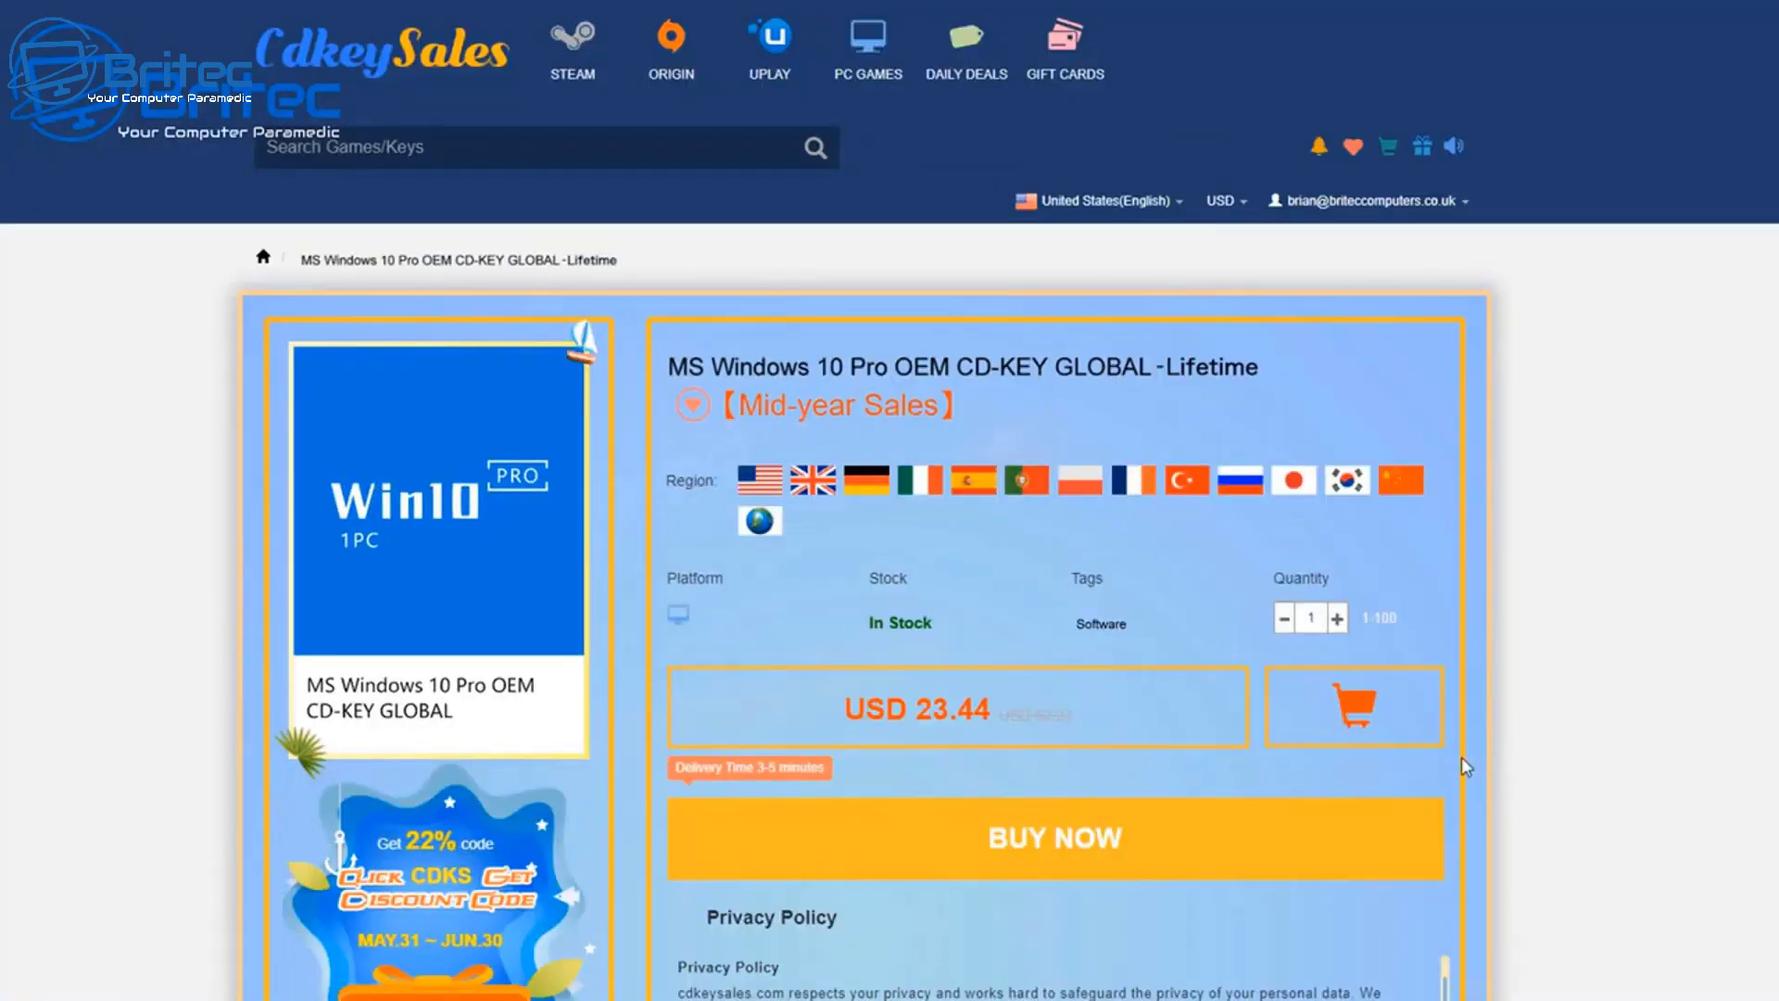
{"action": "scroll", "coordinate": [1466, 767], "scroll_direction": "down", "scroll_amount": 1}
{"action": "left_click", "coordinate": [1063, 732]}
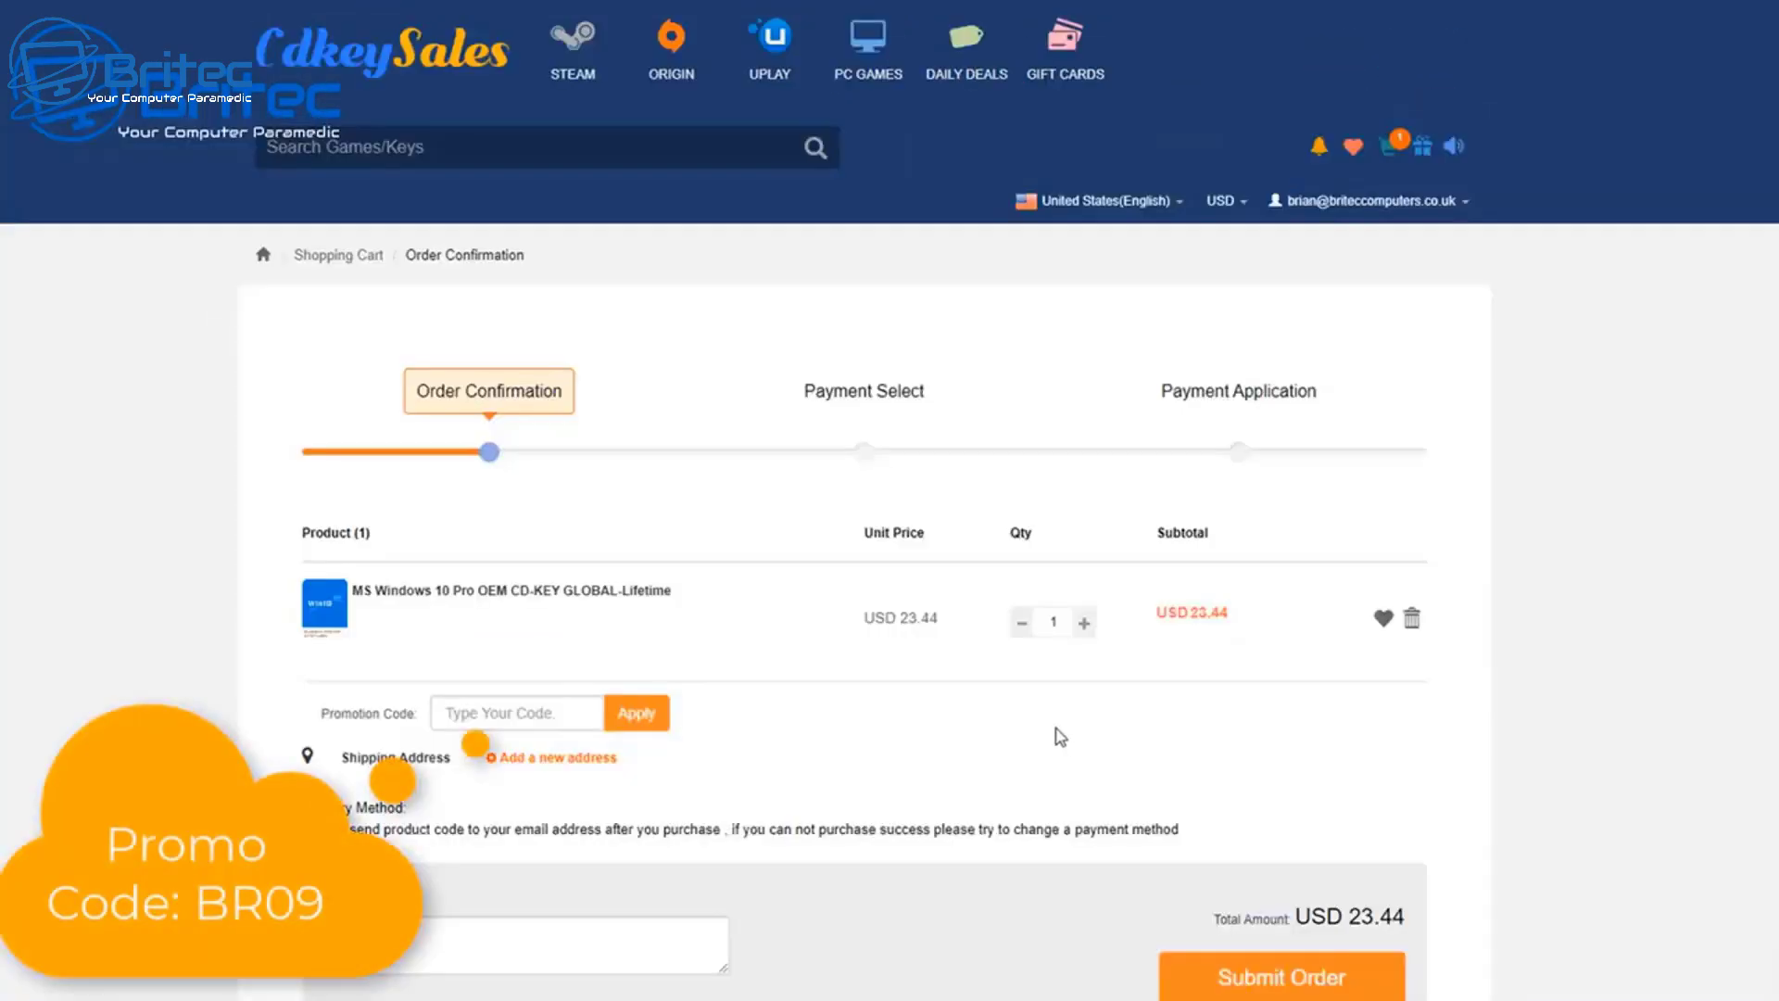
{"action": "left_click", "coordinate": [463, 714]}
{"action": "type", "text": "B"}
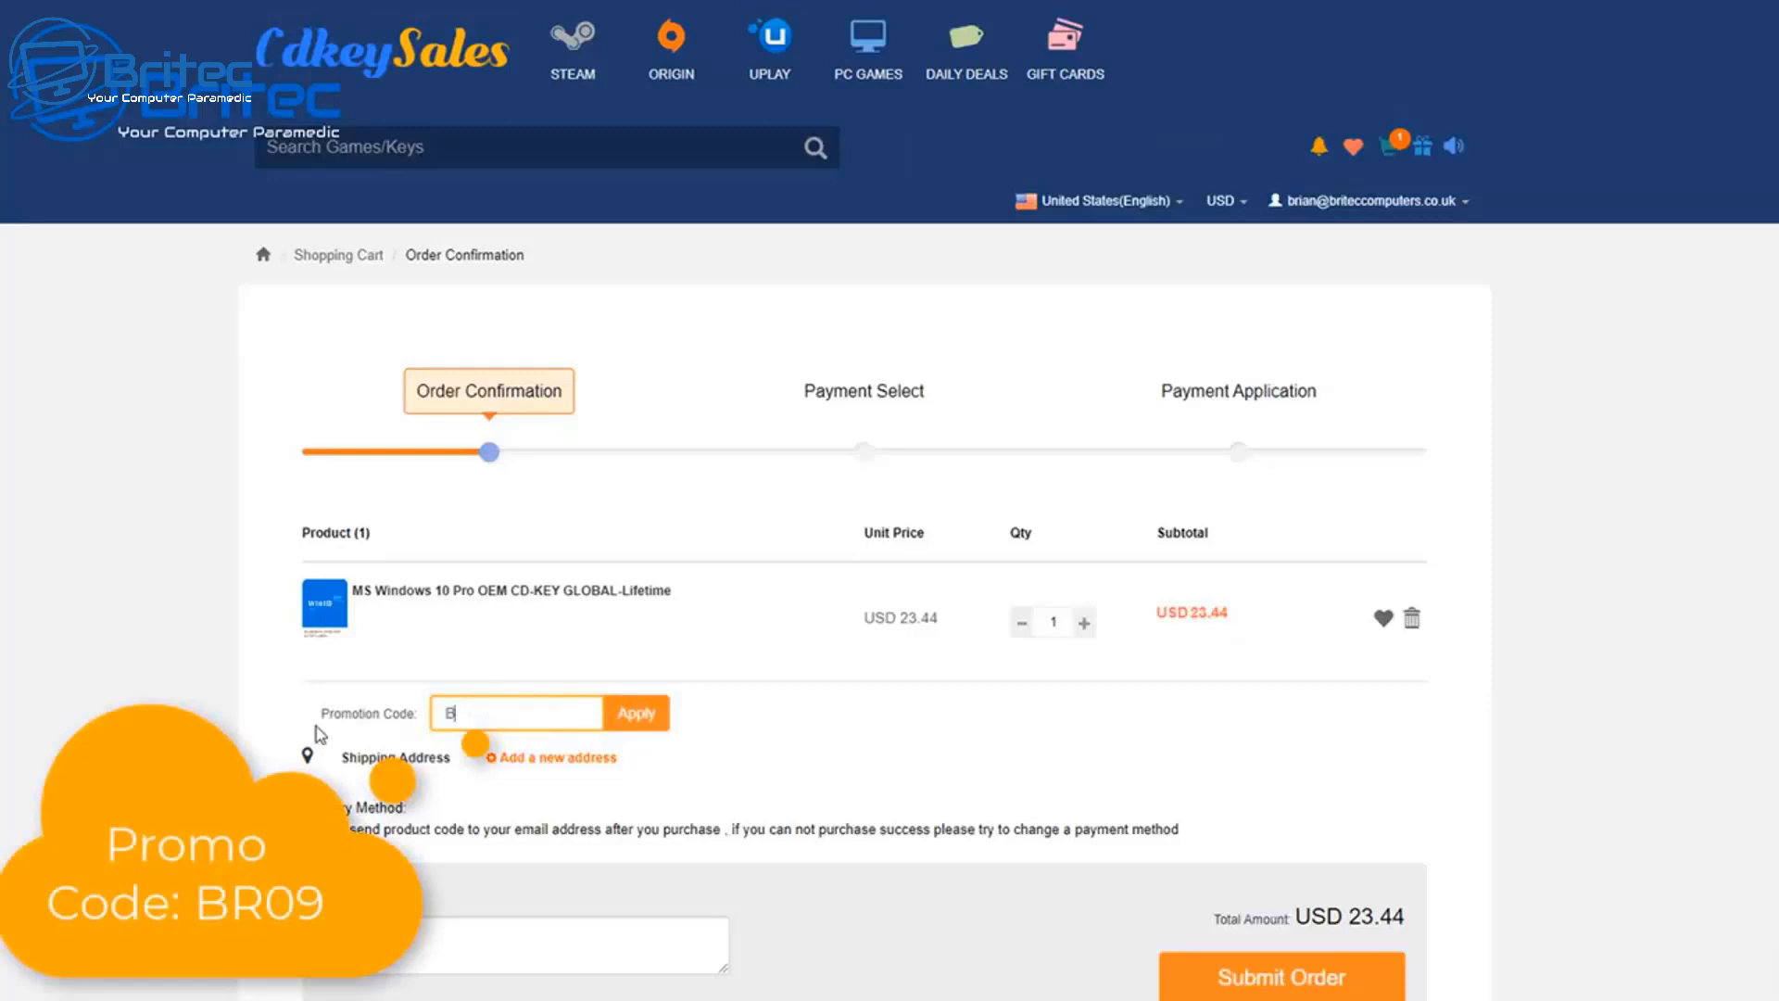
{"action": "type", "text": "R09"}
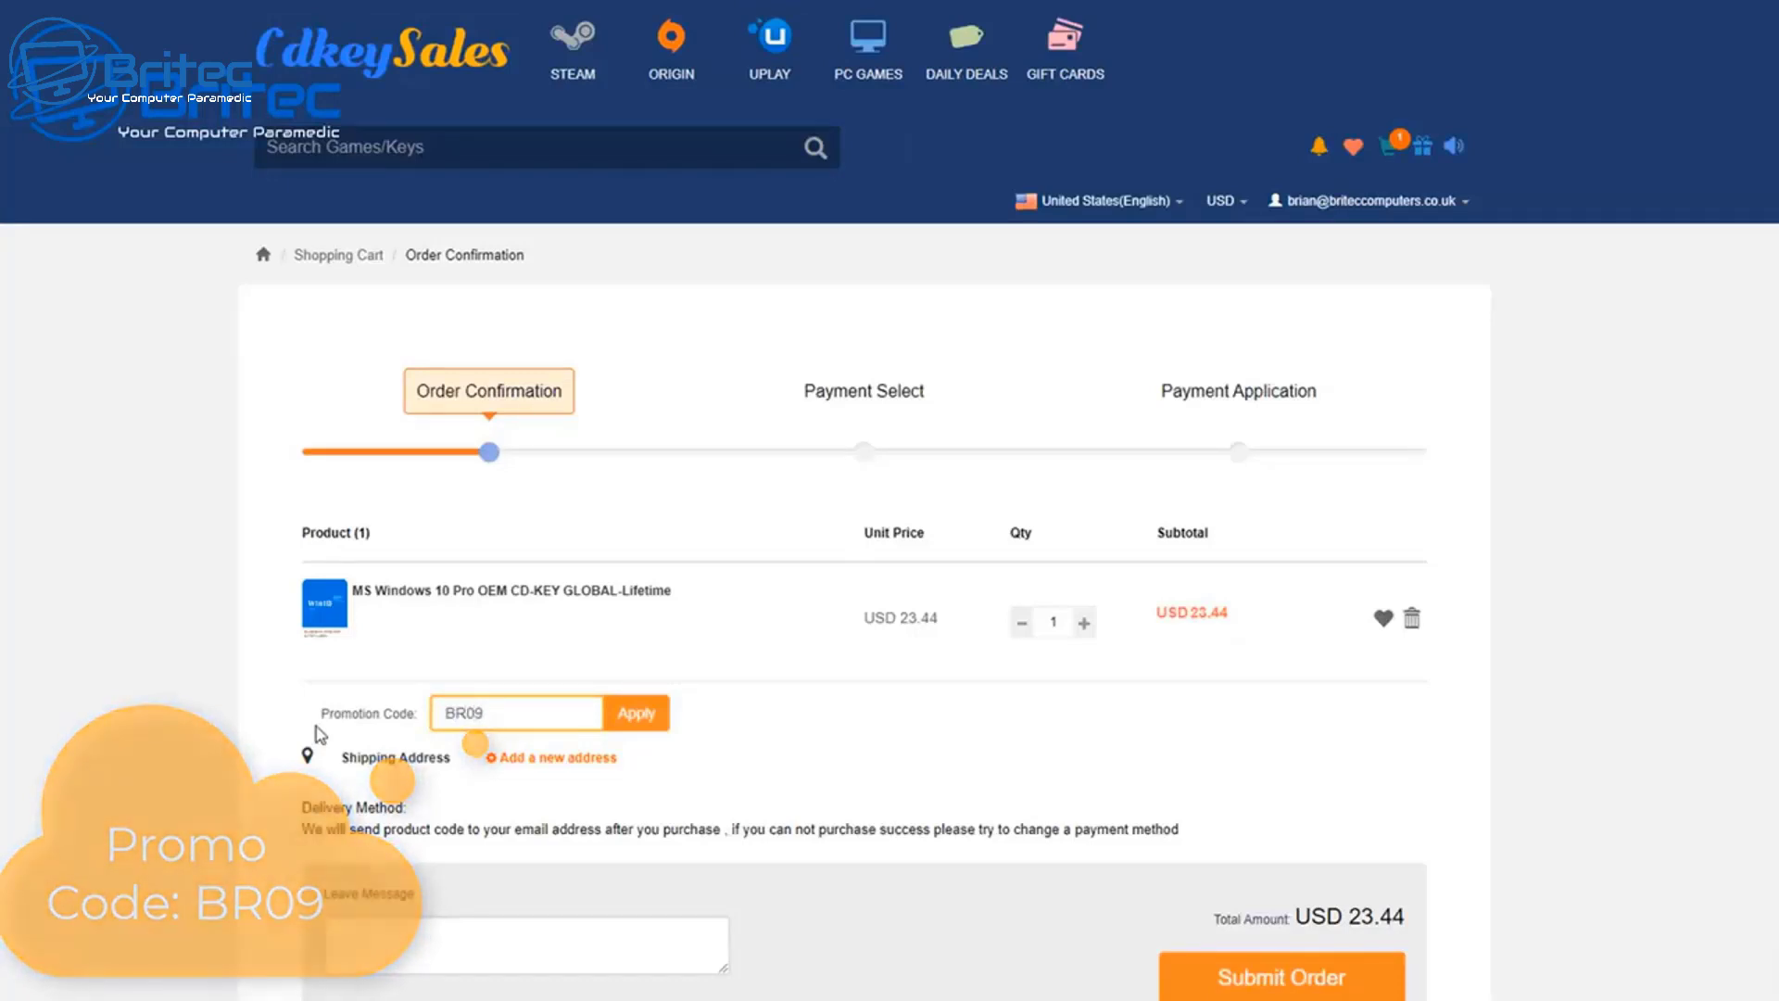
{"action": "left_click", "coordinate": [640, 715]}
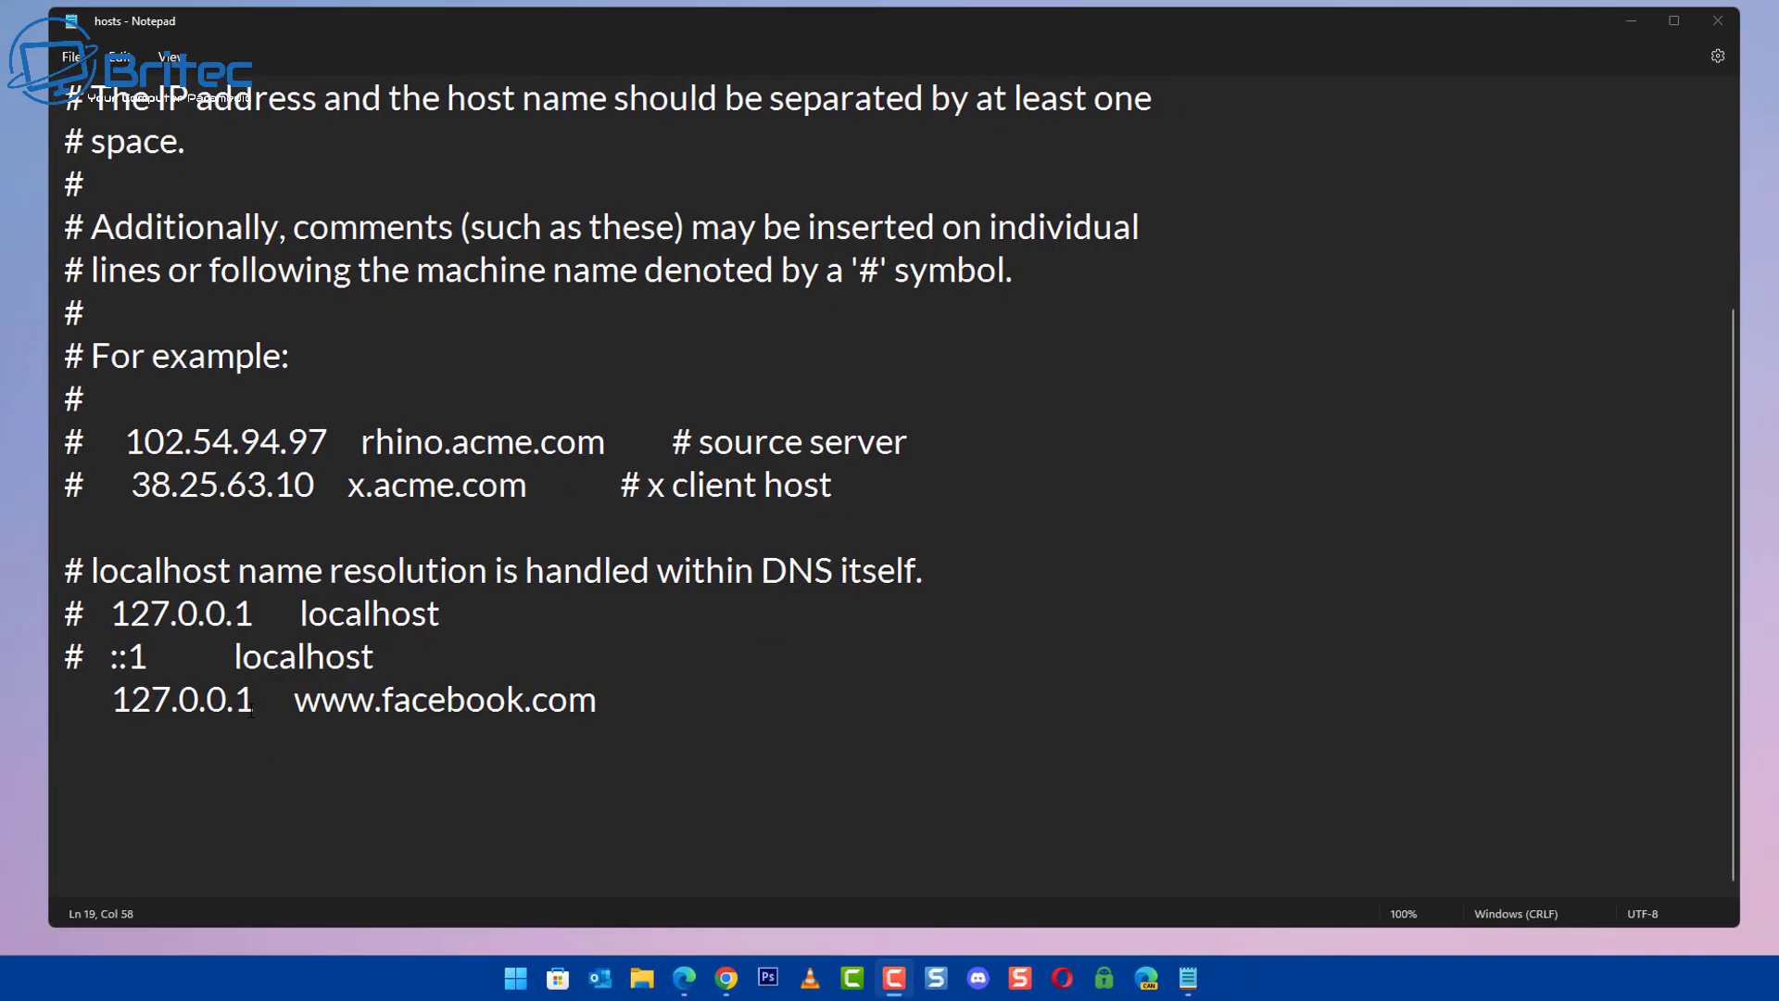
{"action": "left_click_drag", "start_coordinate": [251, 712], "coordinate": [112, 706]}
{"action": "right_click", "coordinate": [147, 699]}
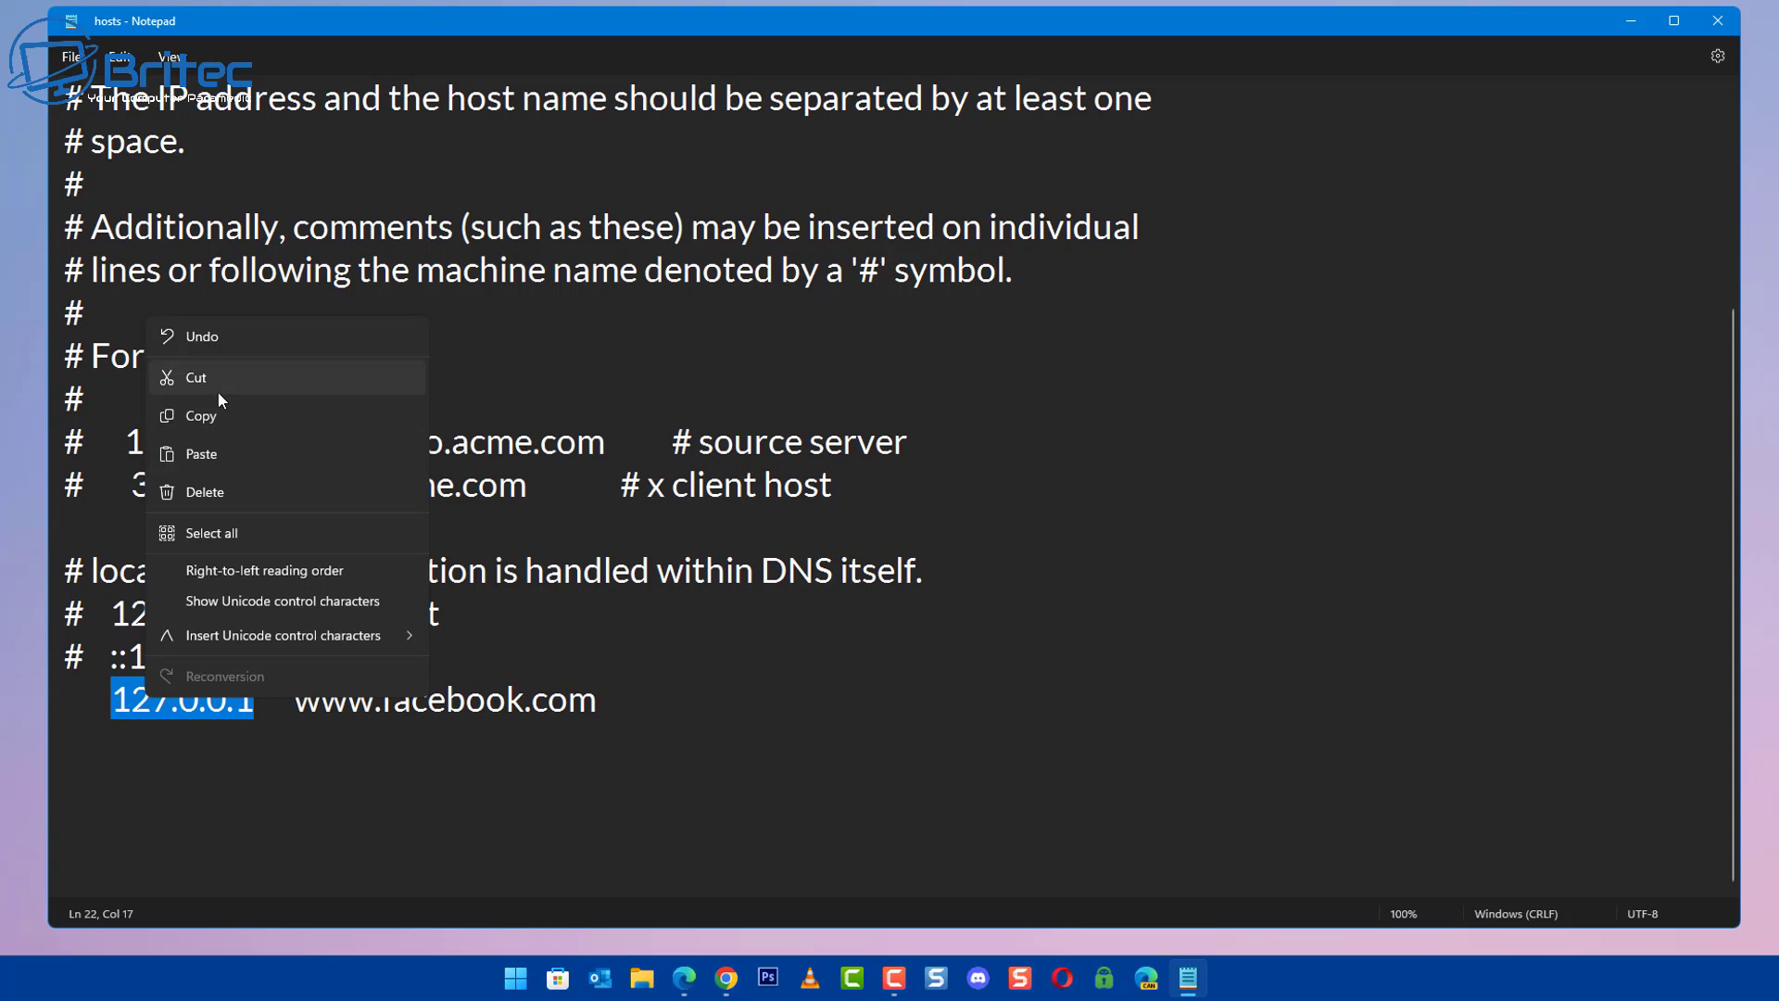
{"action": "left_click", "coordinate": [213, 415]}
{"action": "left_click", "coordinate": [663, 752]}
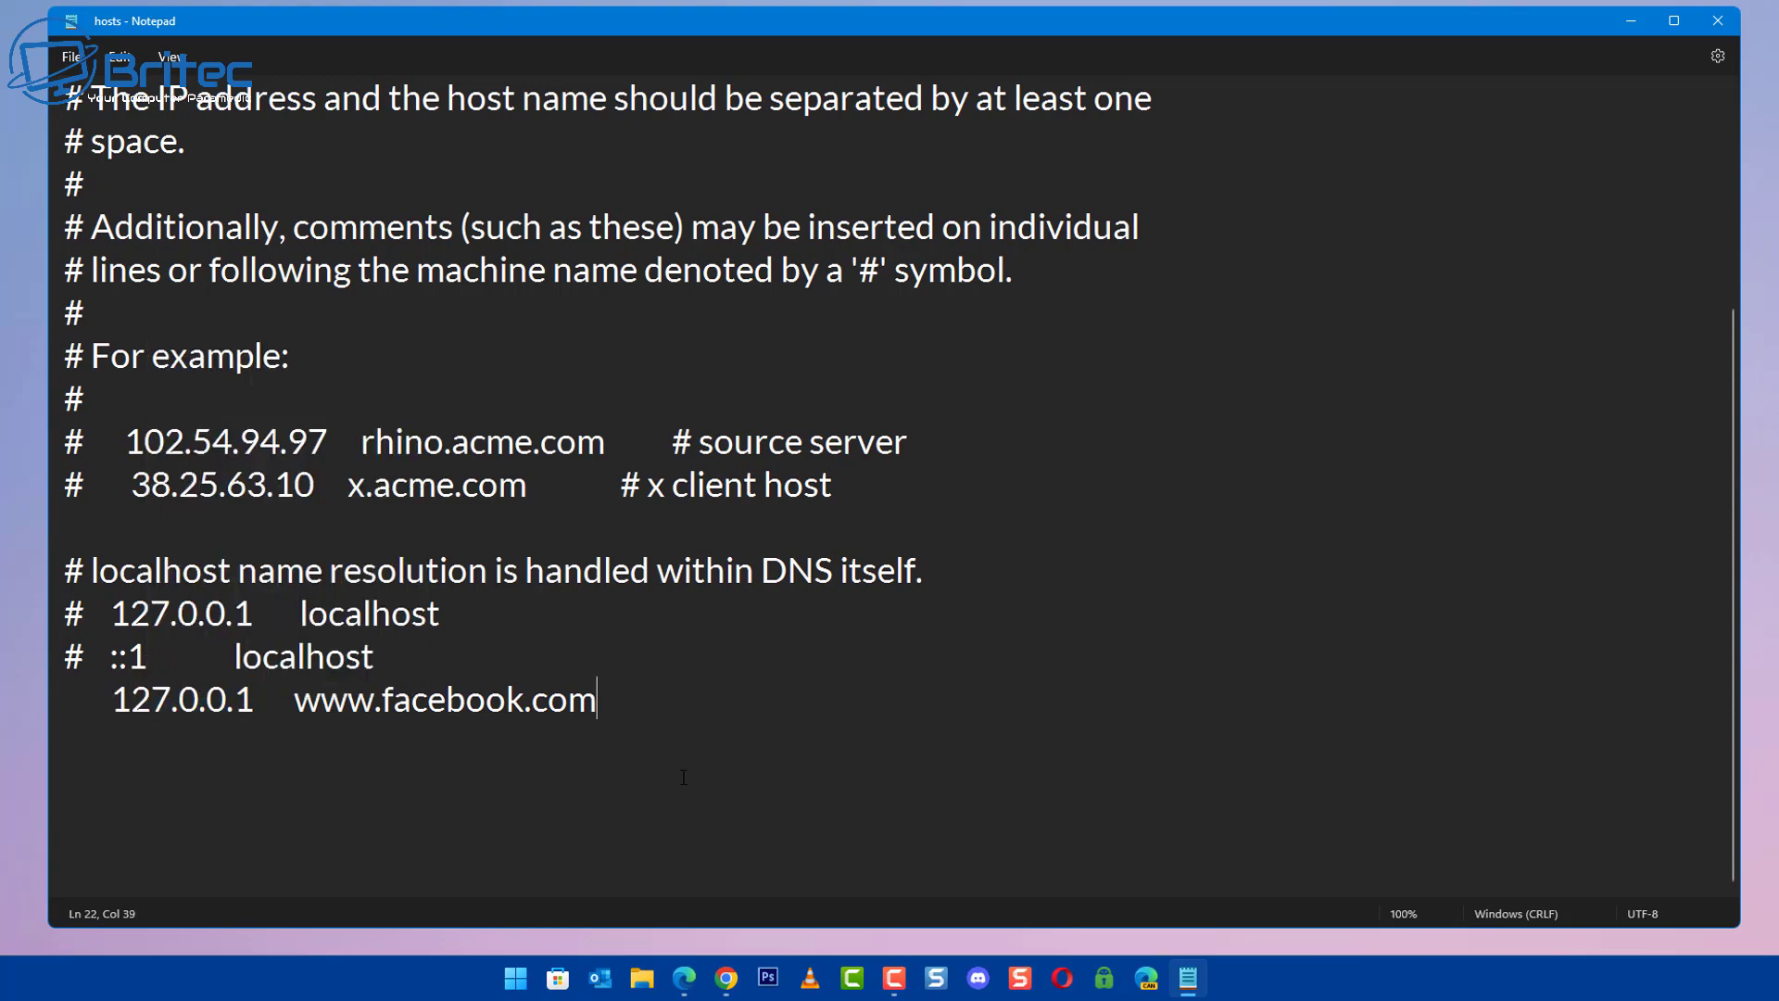
{"action": "key", "text": "Return"}
{"action": "right_click", "coordinate": [158, 747]}
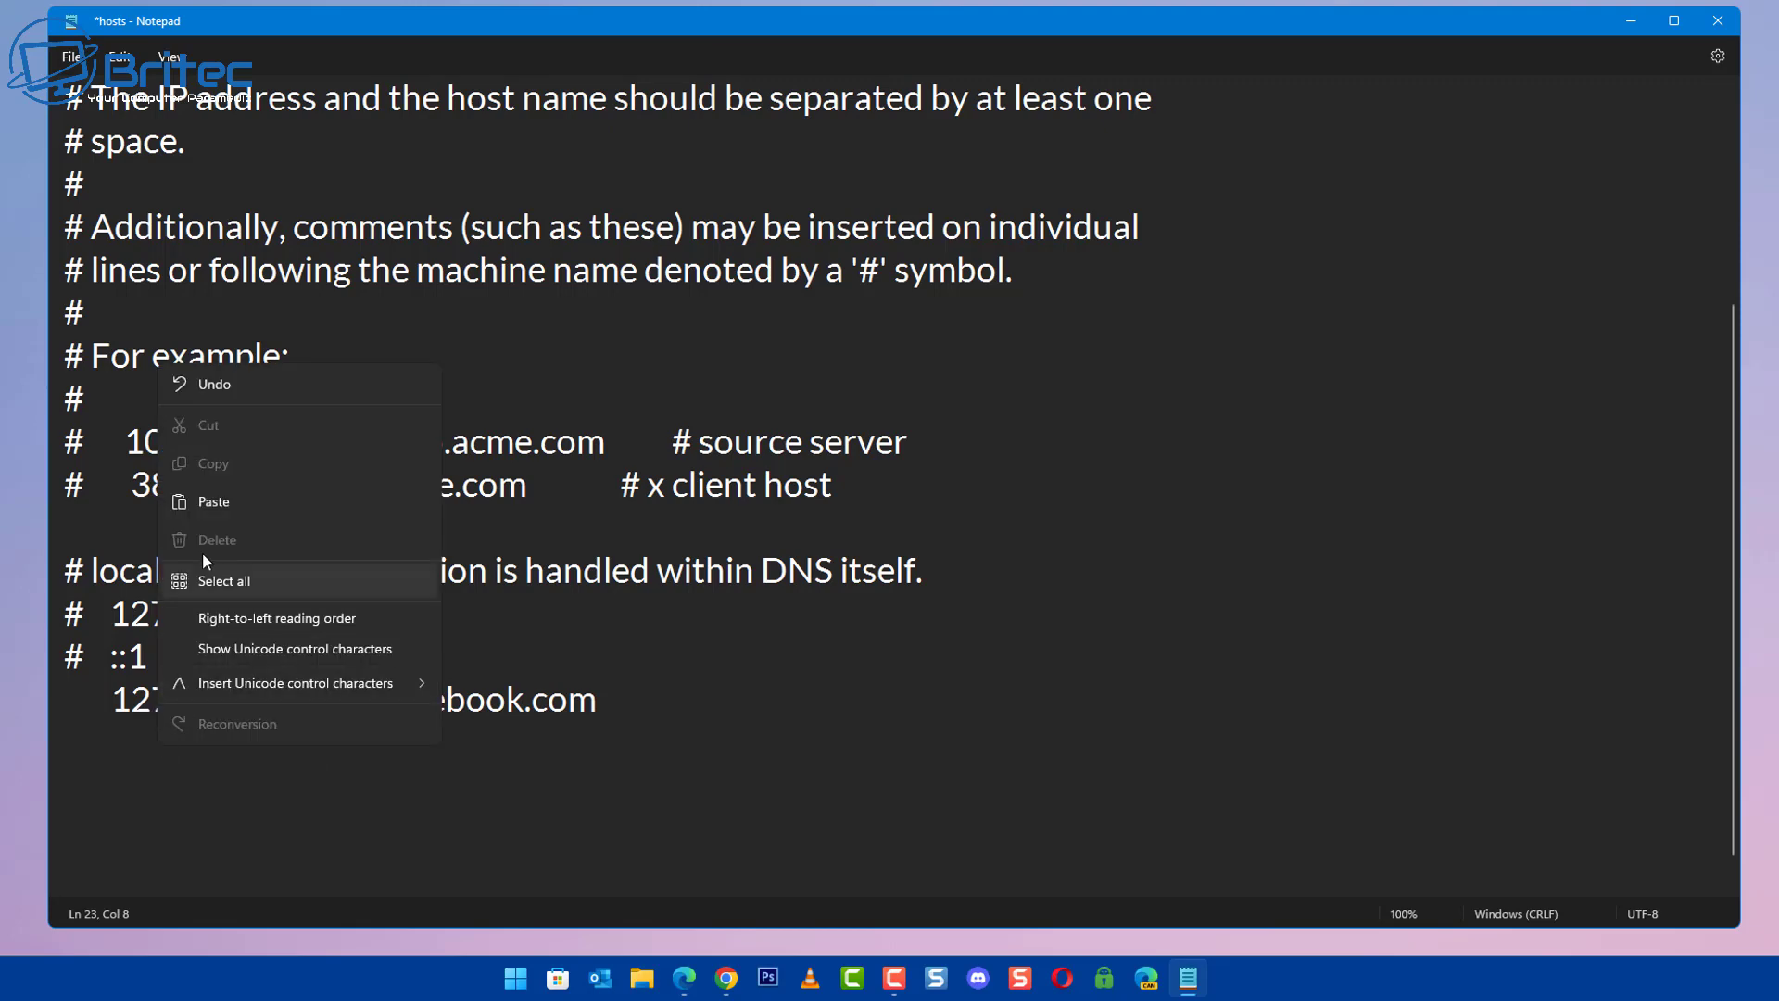
{"action": "left_click", "coordinate": [220, 494]}
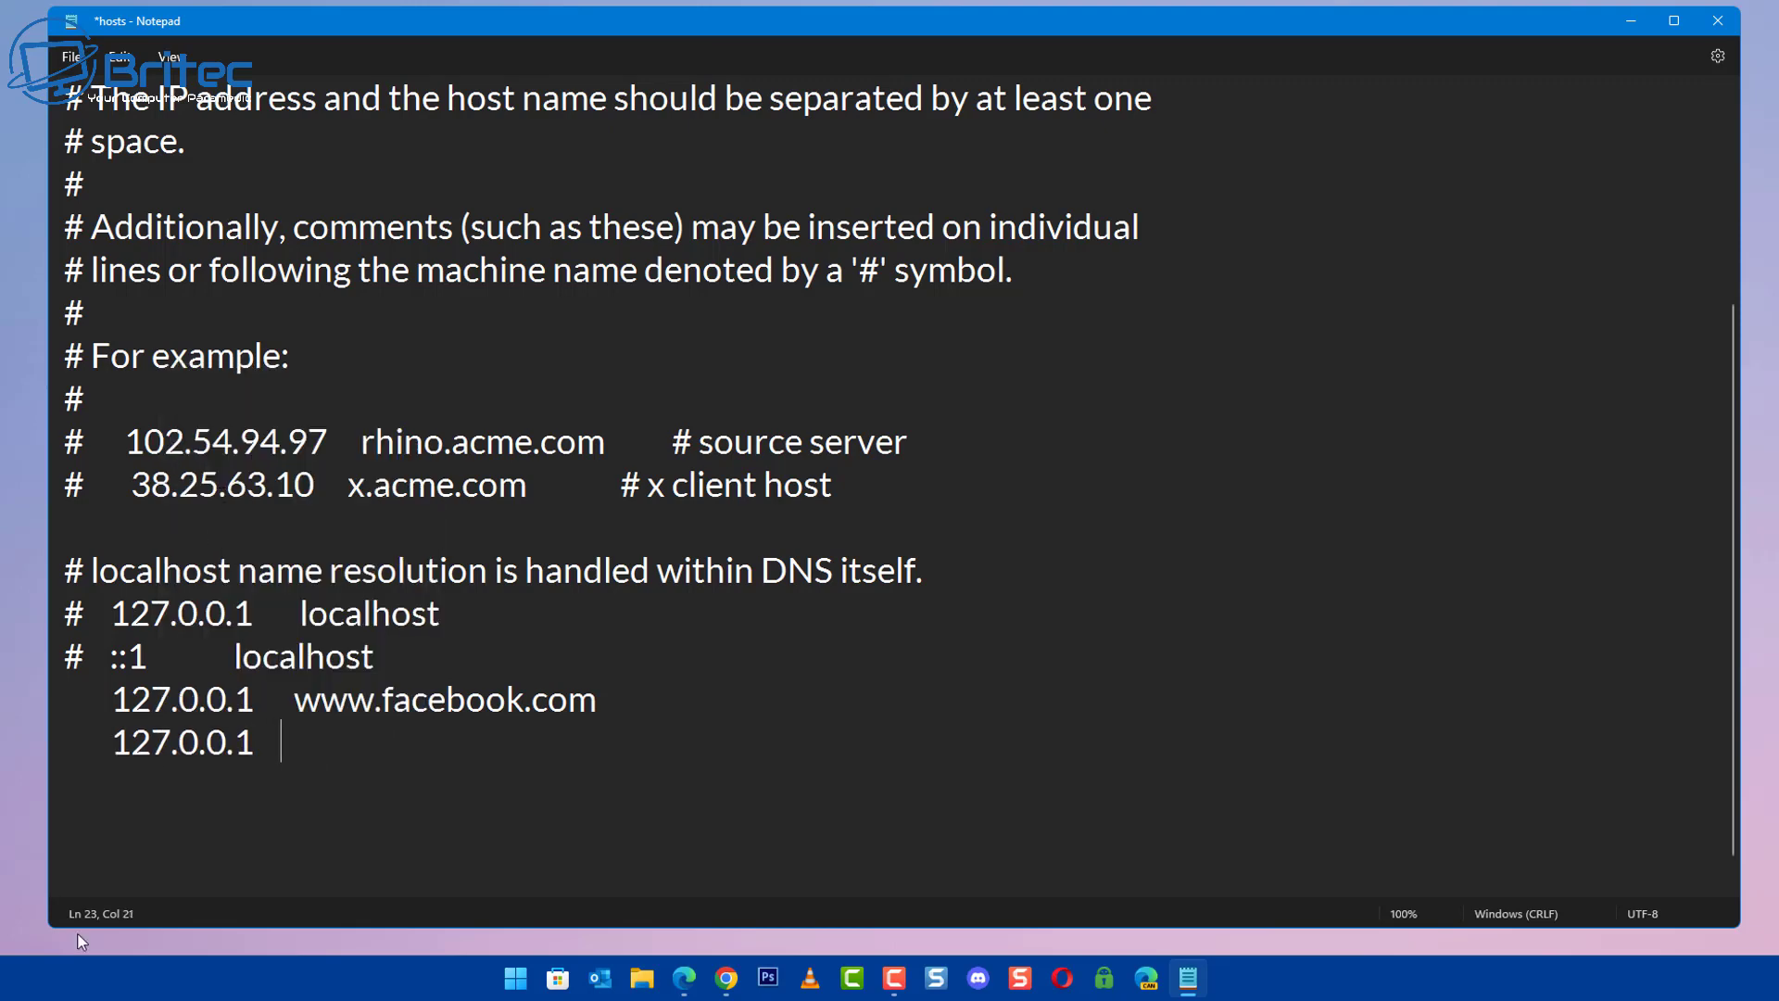
{"action": "type", "text": "www.youtube"}
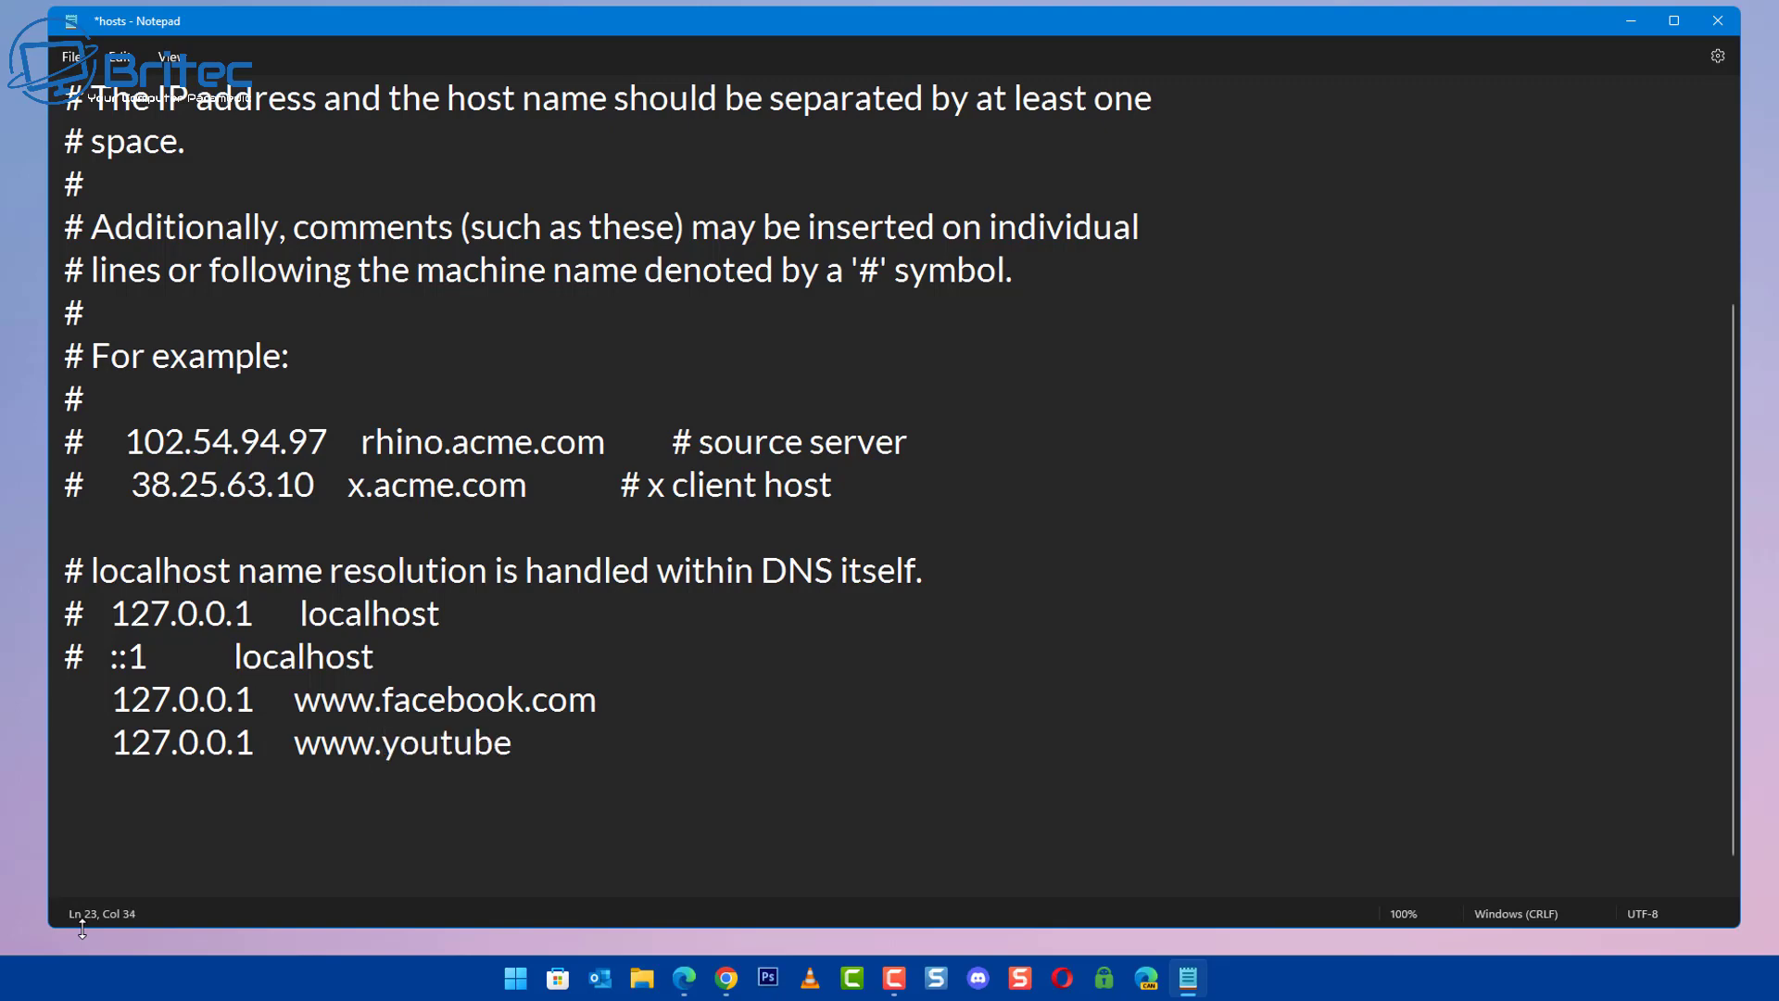
{"action": "type", "text": ".com"}
Save the hosts file and minimise Notepad to the desktop
{"action": "left_click", "coordinate": [71, 57]}
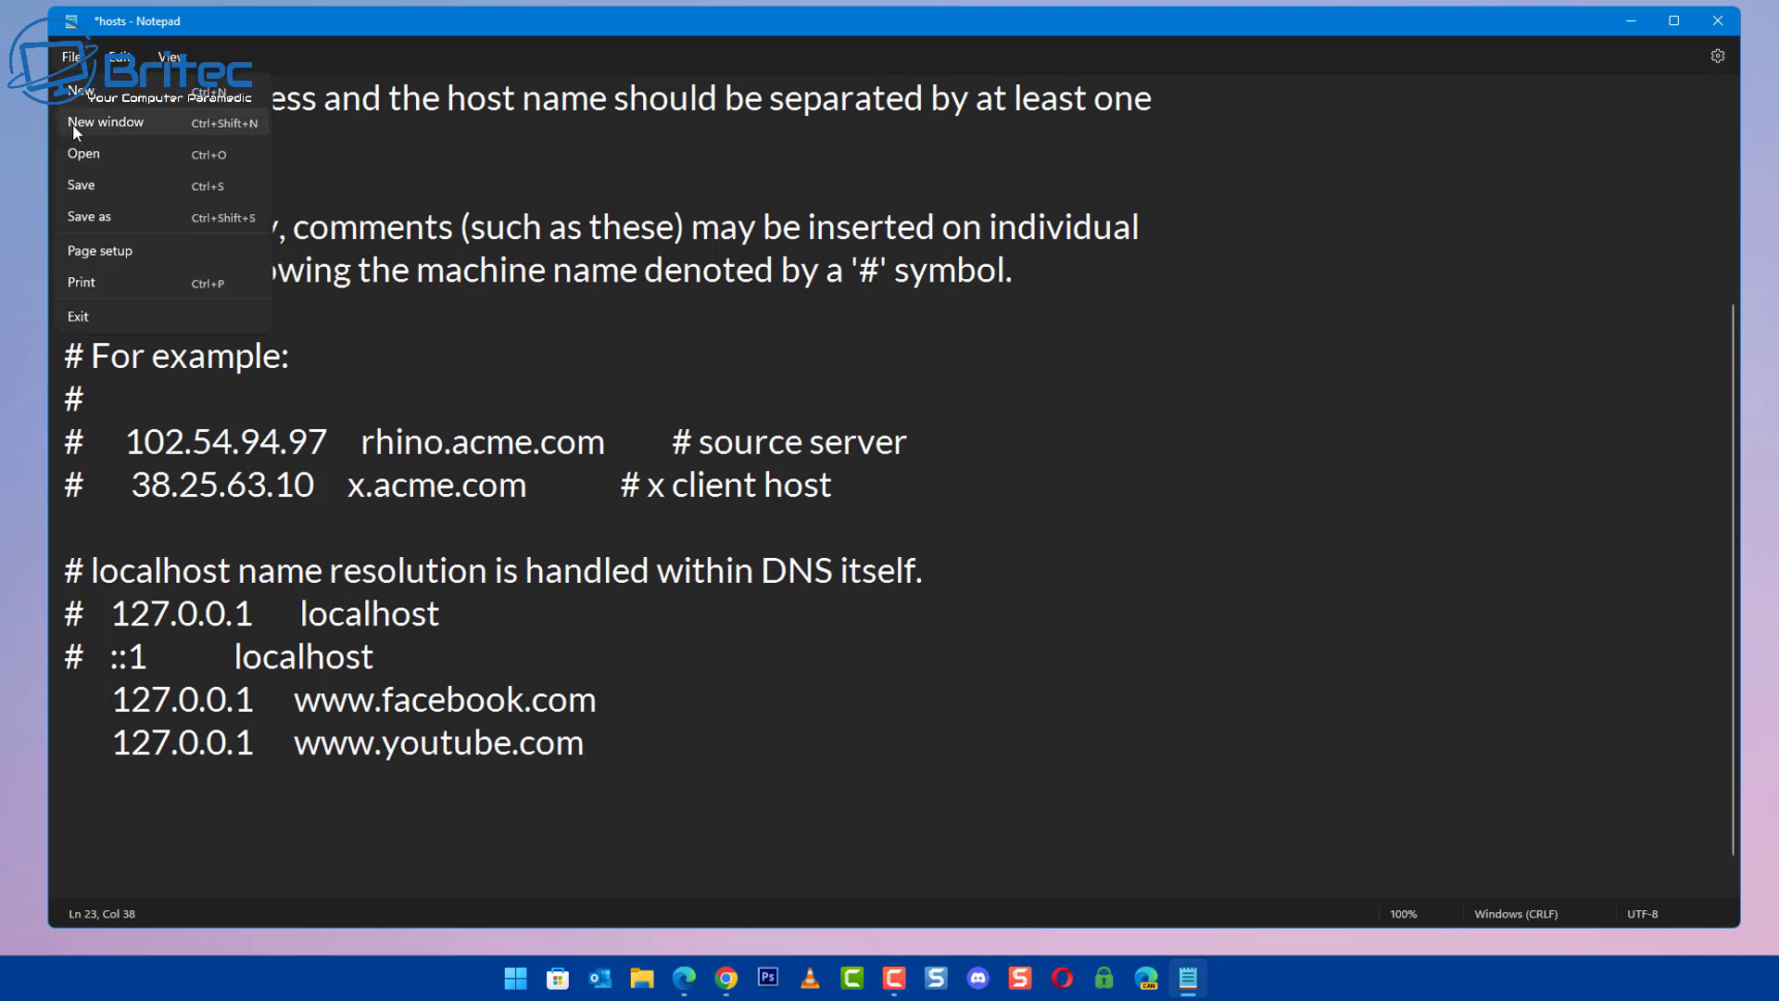
{"action": "left_click", "coordinate": [84, 189]}
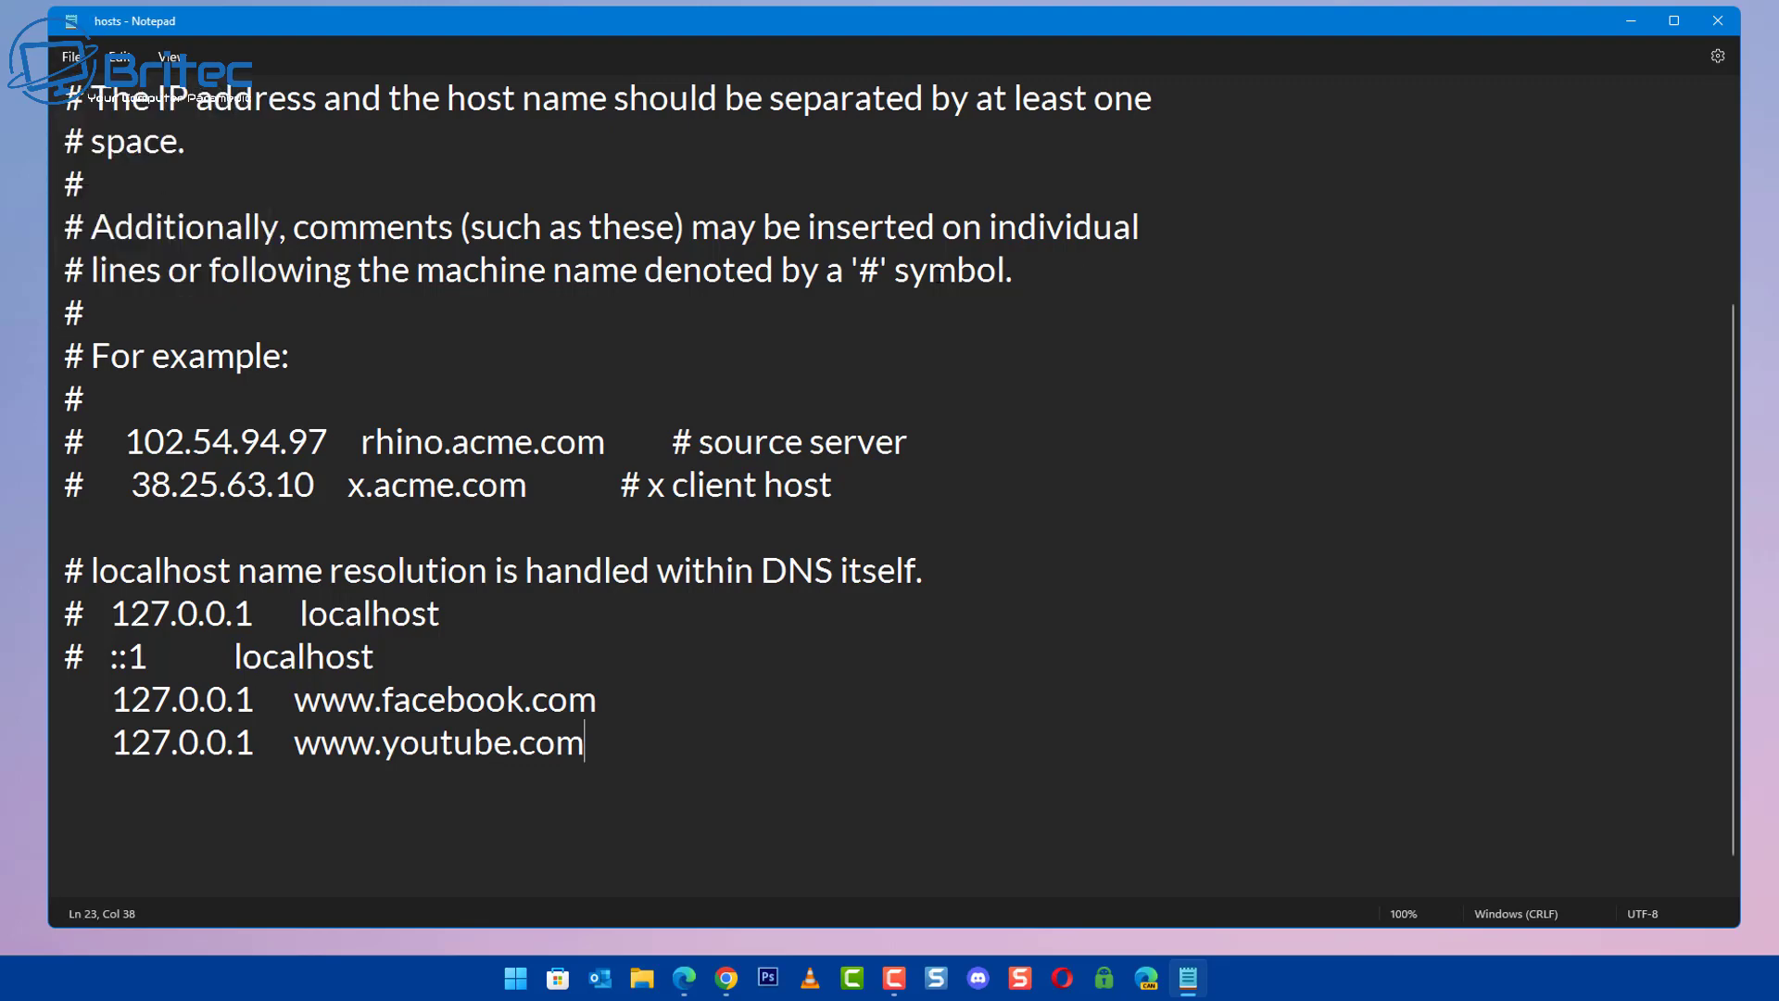
{"action": "left_click", "coordinate": [1629, 22]}
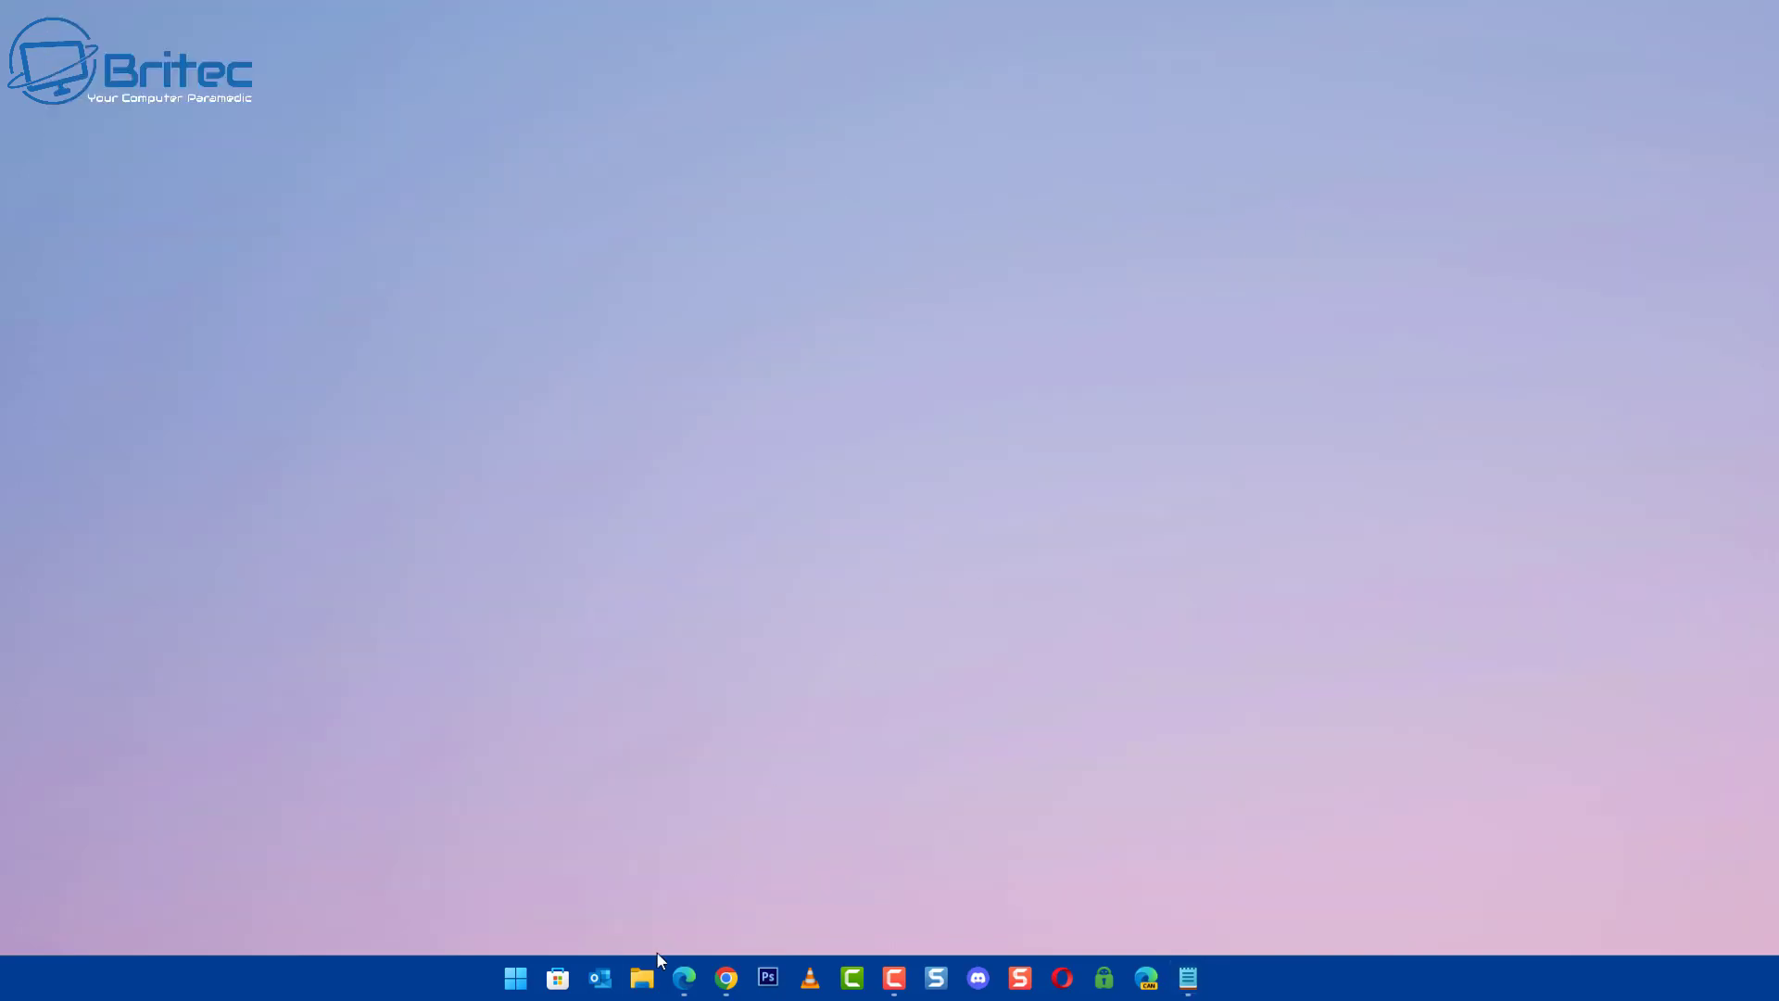
Return to the unreachable facebook.com Edge window, then load youtube.com and get its no-internet page
{"action": "mouse_move", "coordinate": [684, 978]}
{"action": "left_click", "coordinate": [747, 866]}
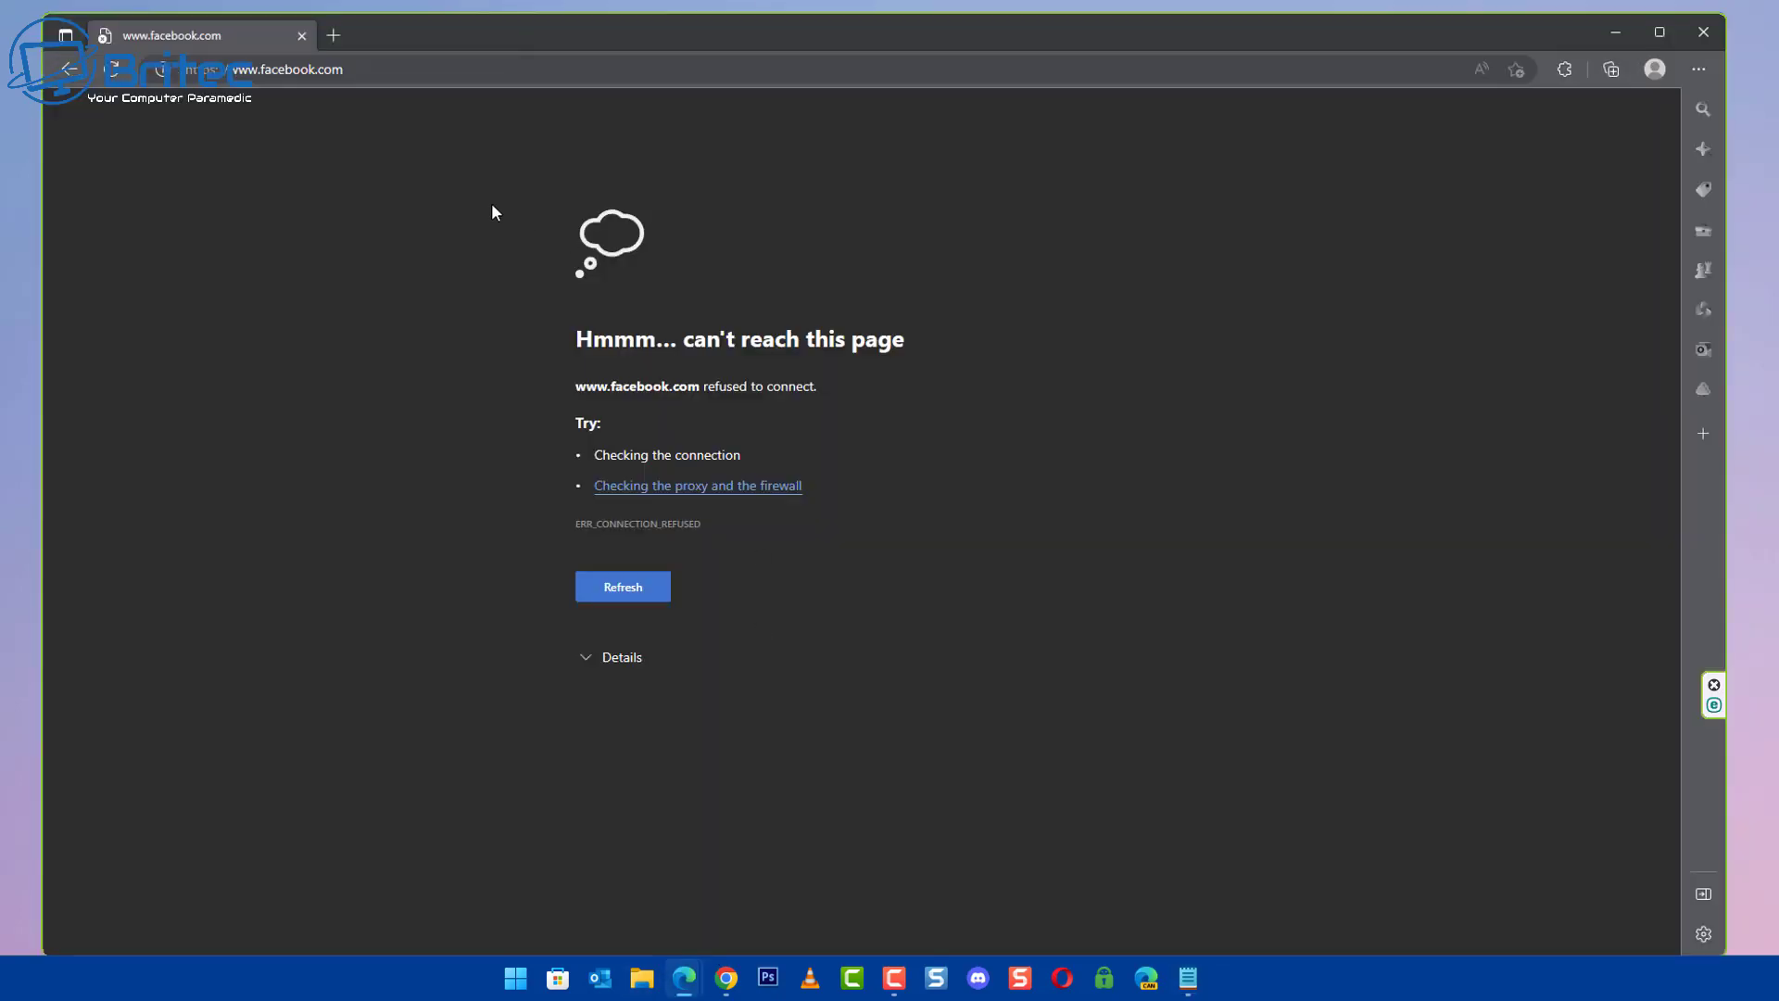
{"action": "left_click", "coordinate": [278, 72]}
{"action": "type", "text": "y"}
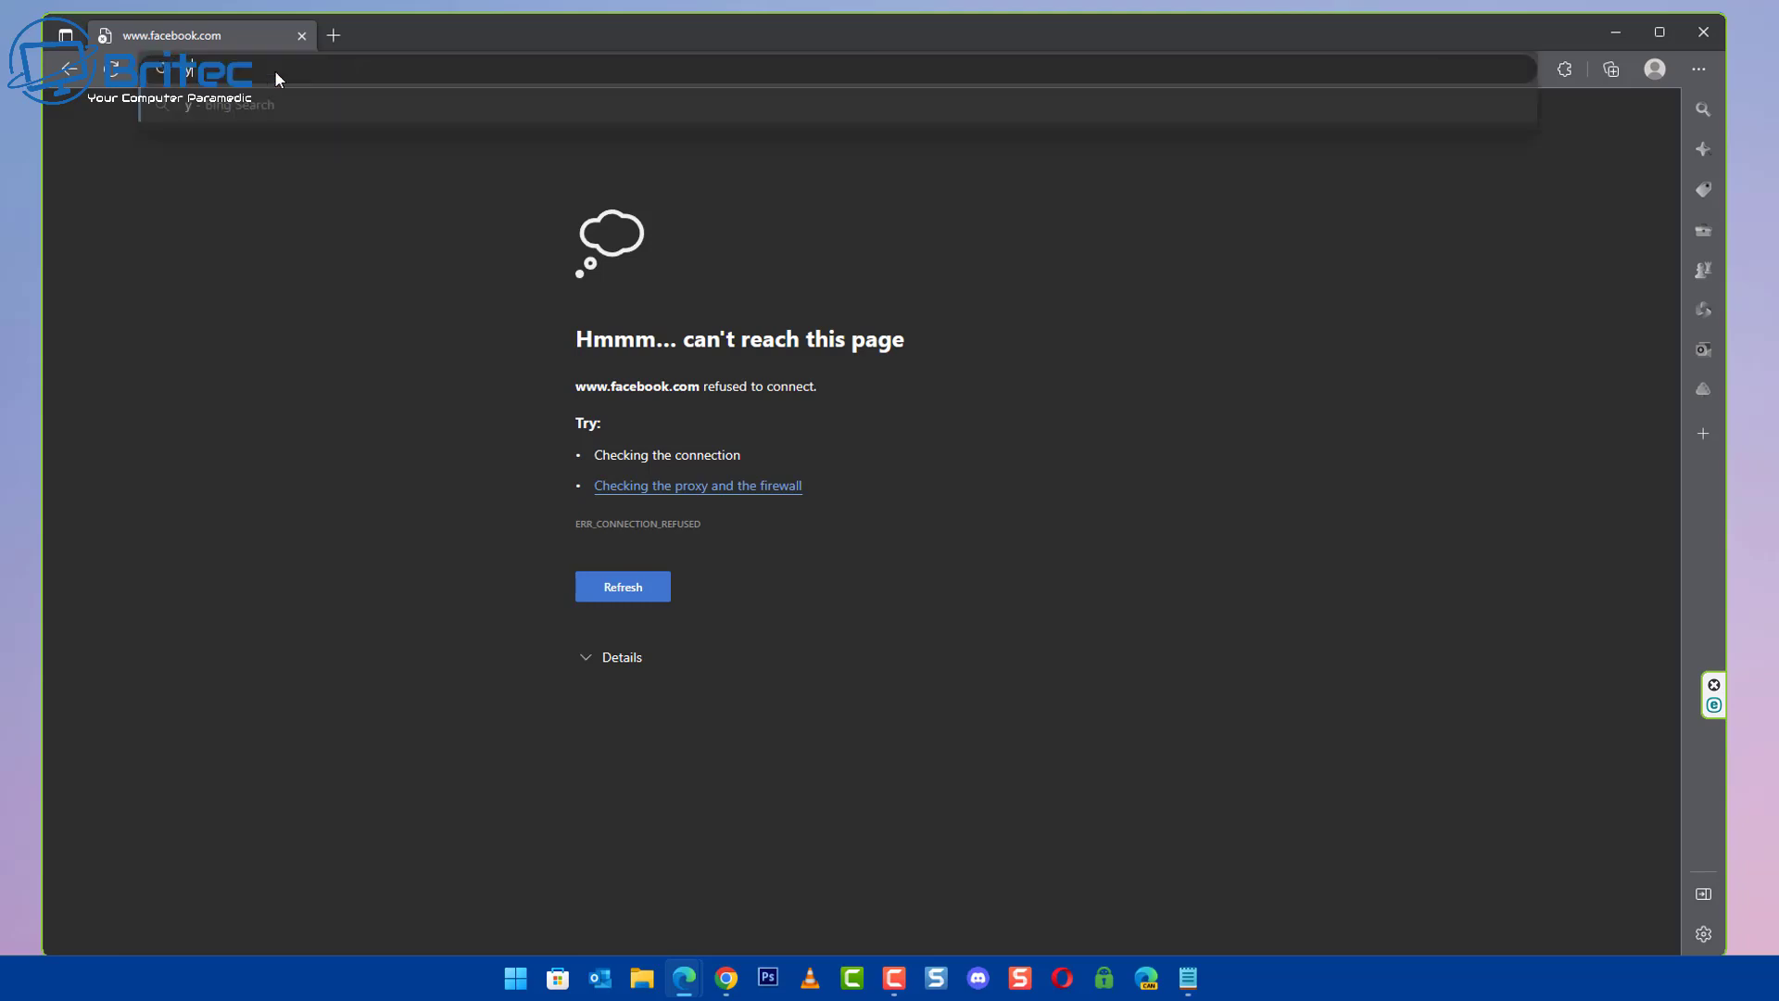
{"action": "type", "text": "outube.c"}
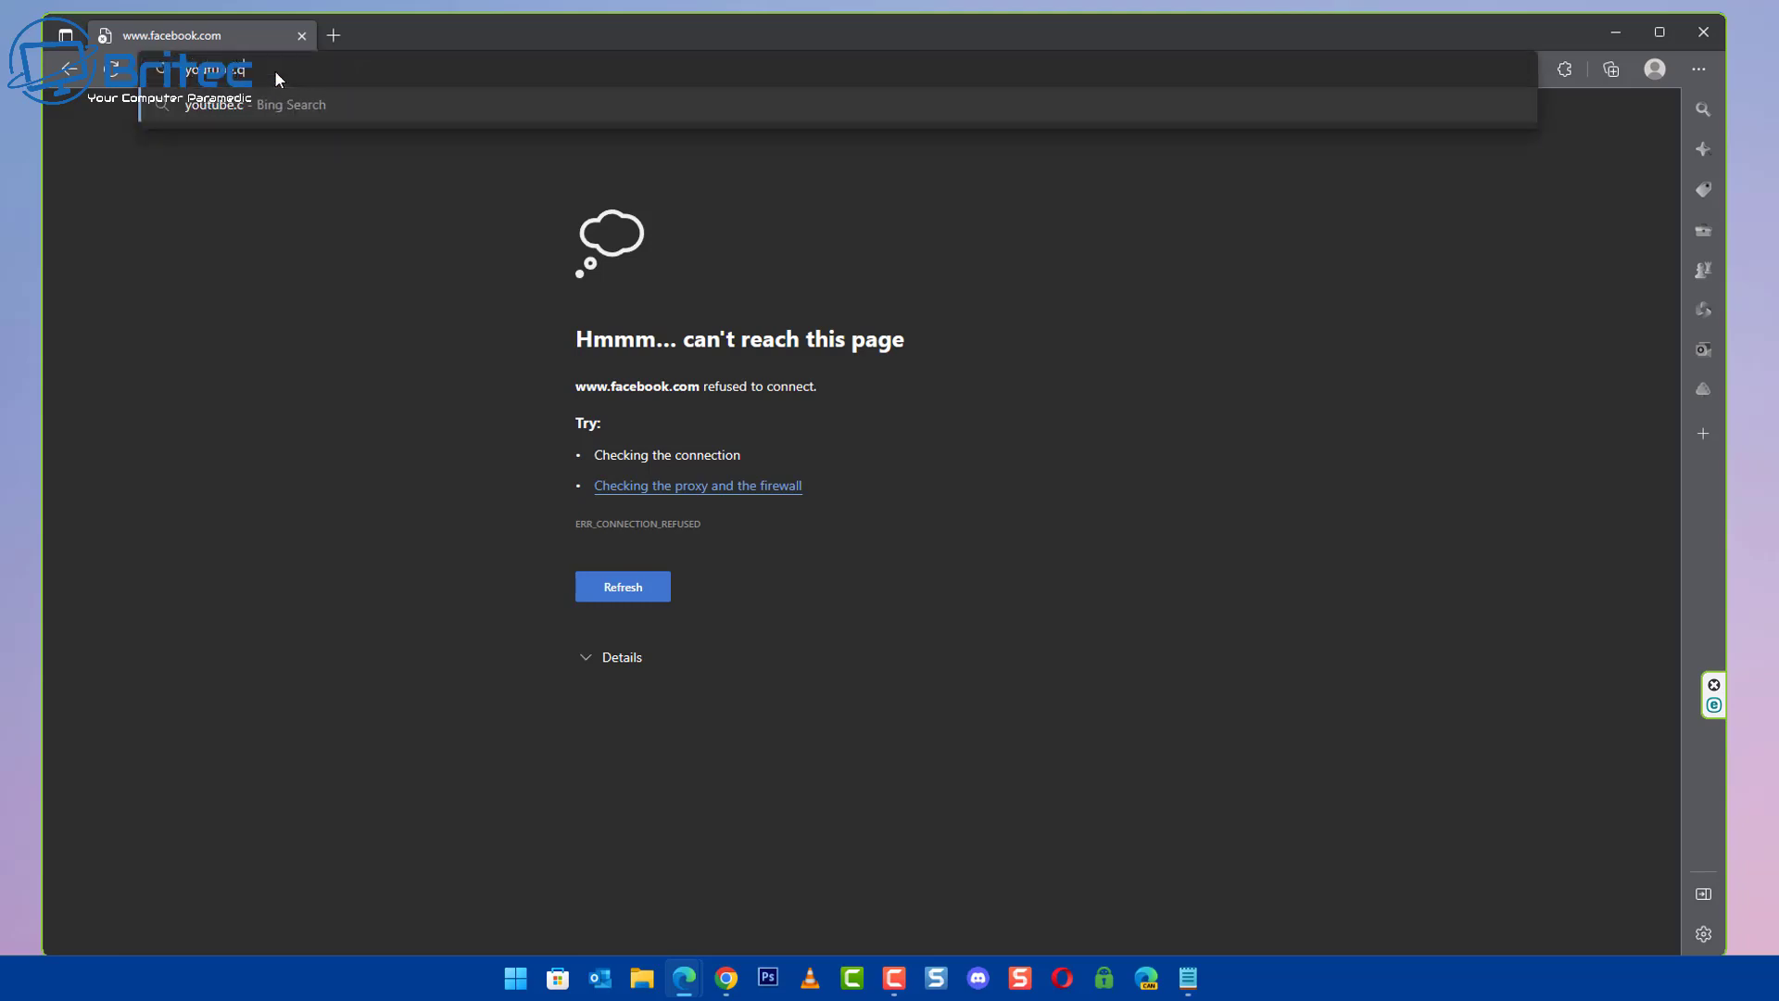
{"action": "type", "text": "om"}
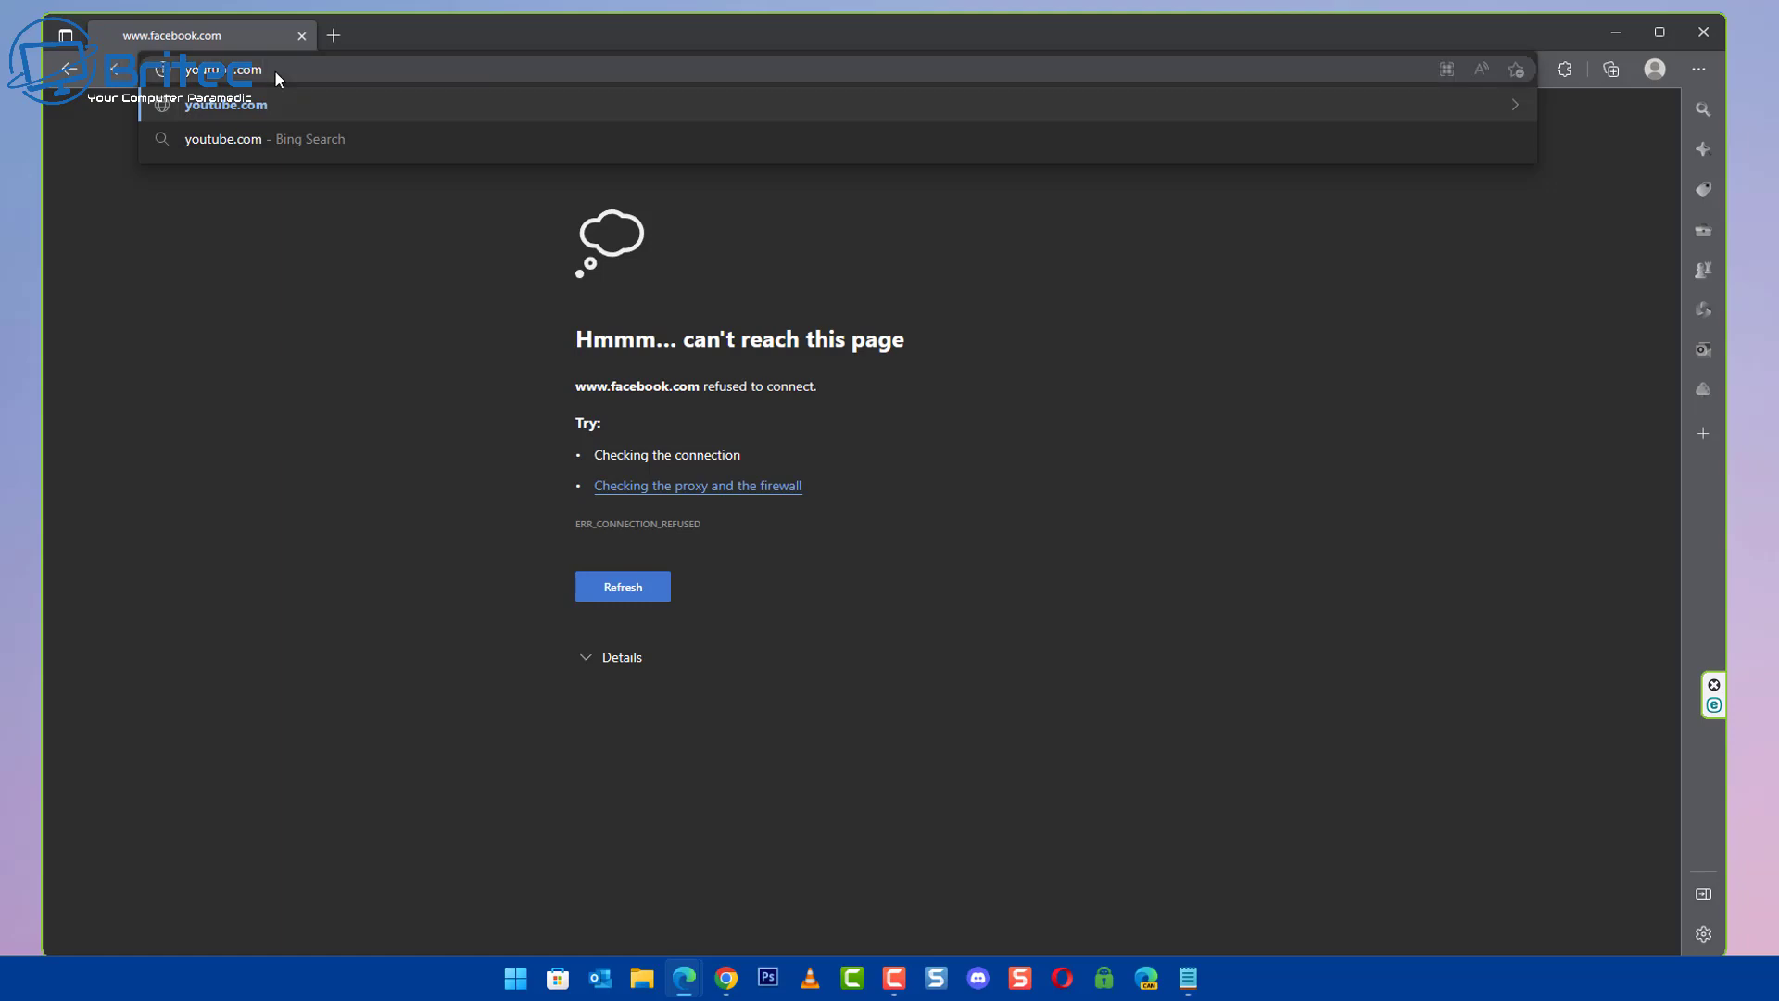
{"action": "key", "text": "Return"}
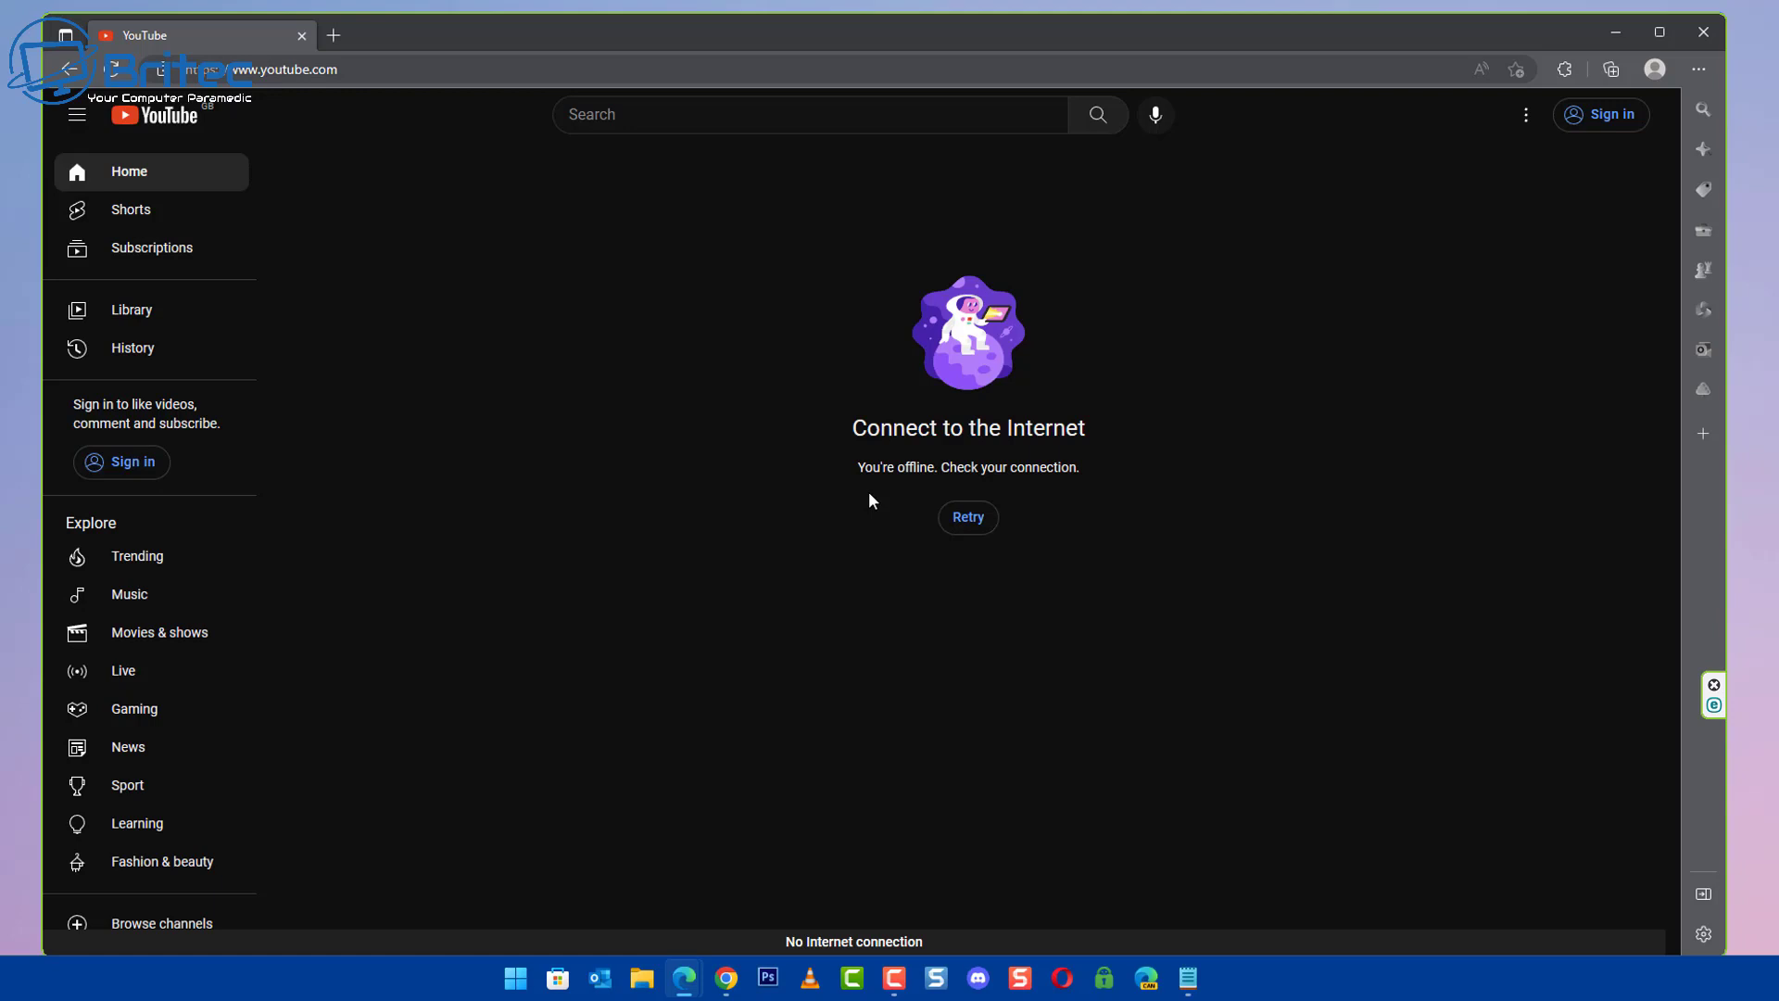
{"action": "key", "text": "F10"}
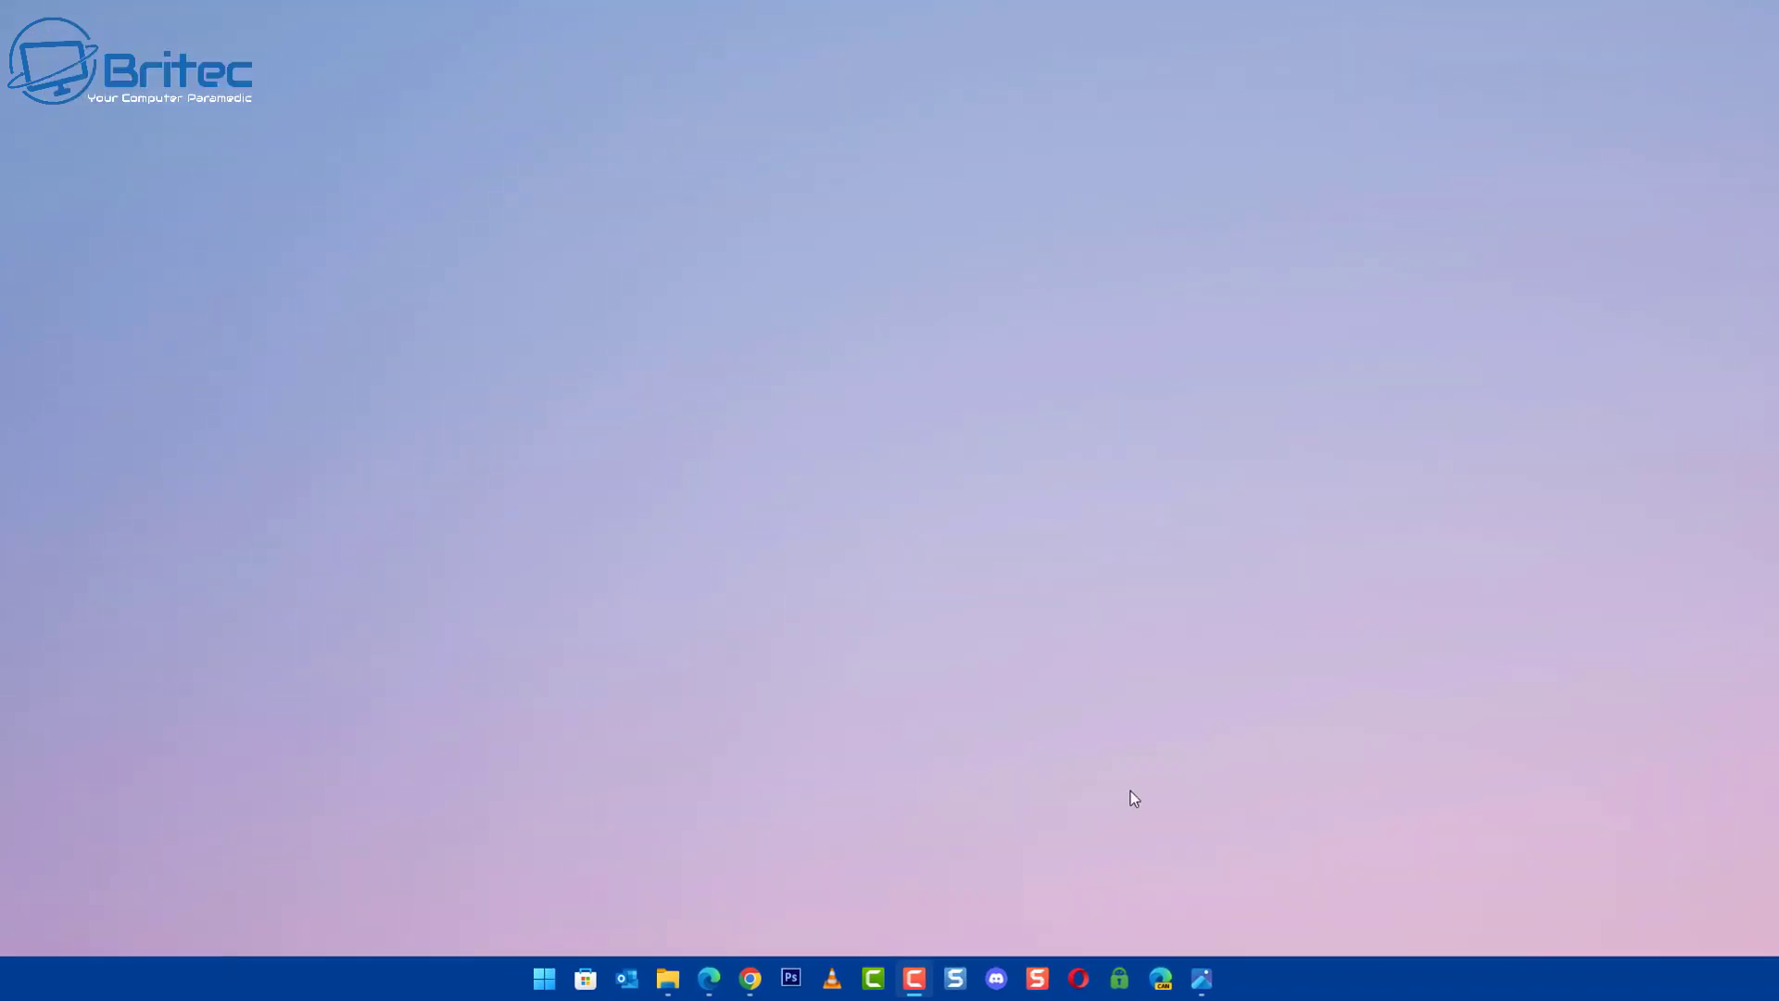
Open Local Disk (C:) from This PC twice, going back to the drive list each time
{"action": "left_click", "coordinate": [675, 980]}
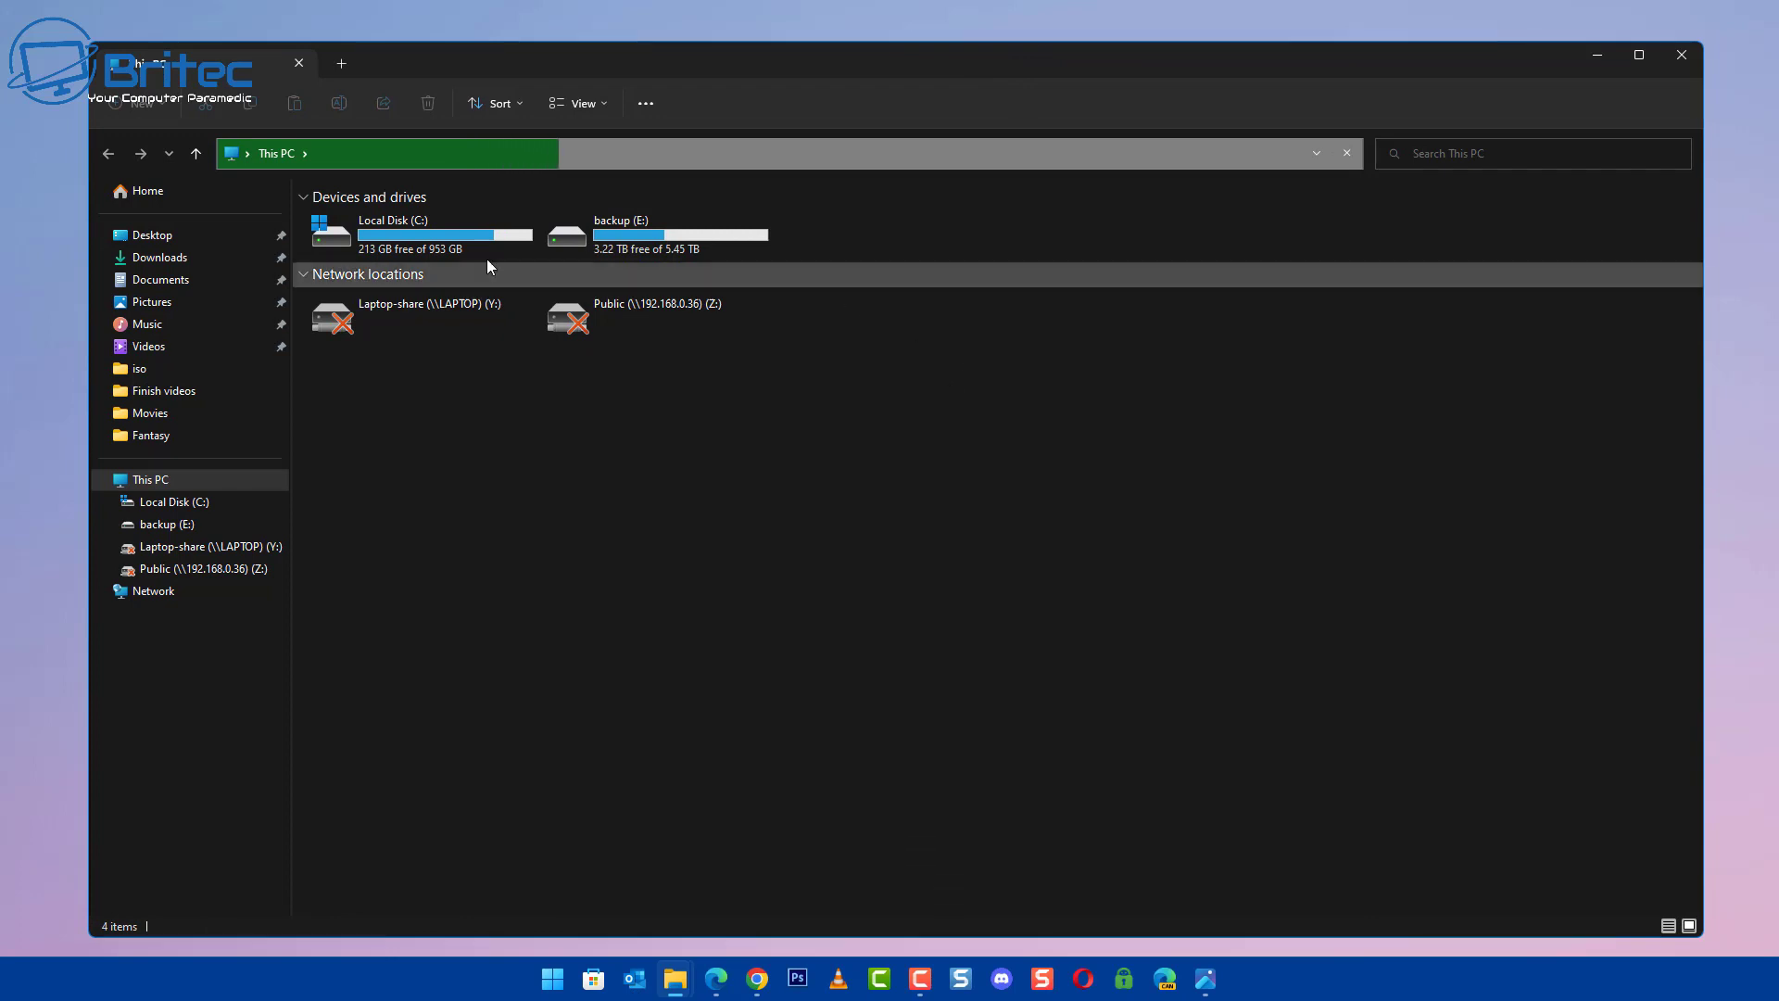
{"action": "left_click", "coordinate": [445, 249]}
{"action": "double_click", "coordinate": [446, 249]}
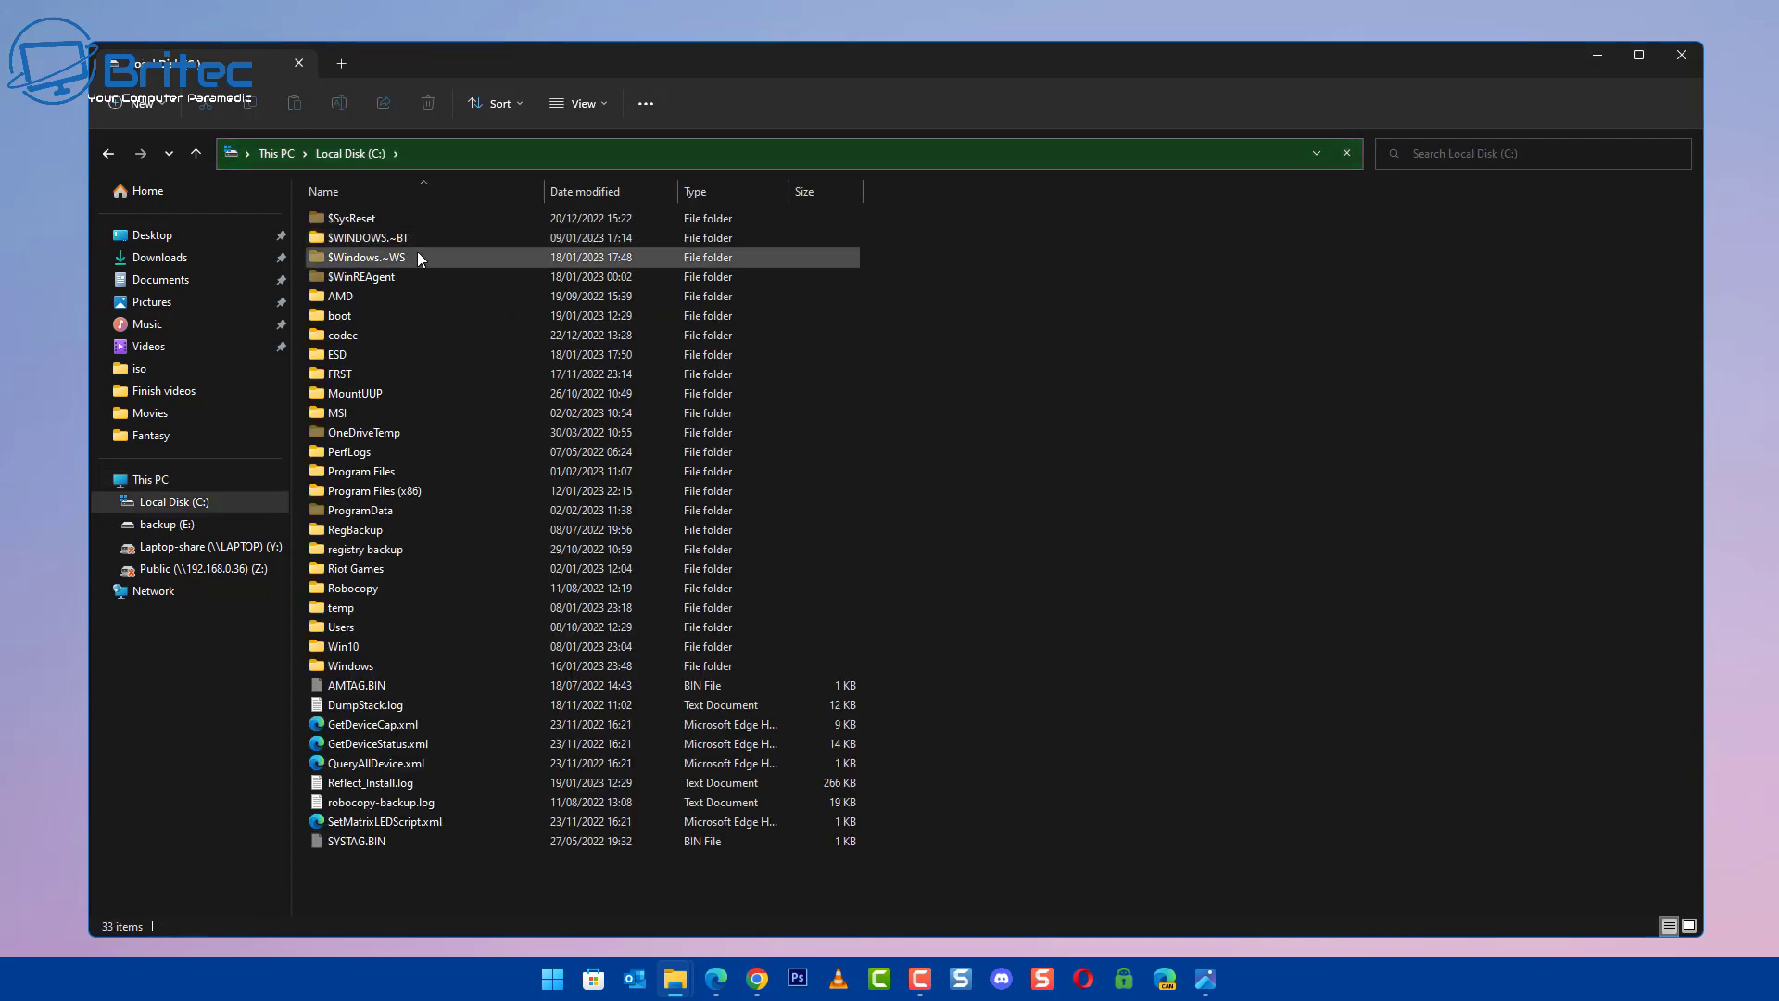
{"action": "left_click", "coordinate": [102, 155]}
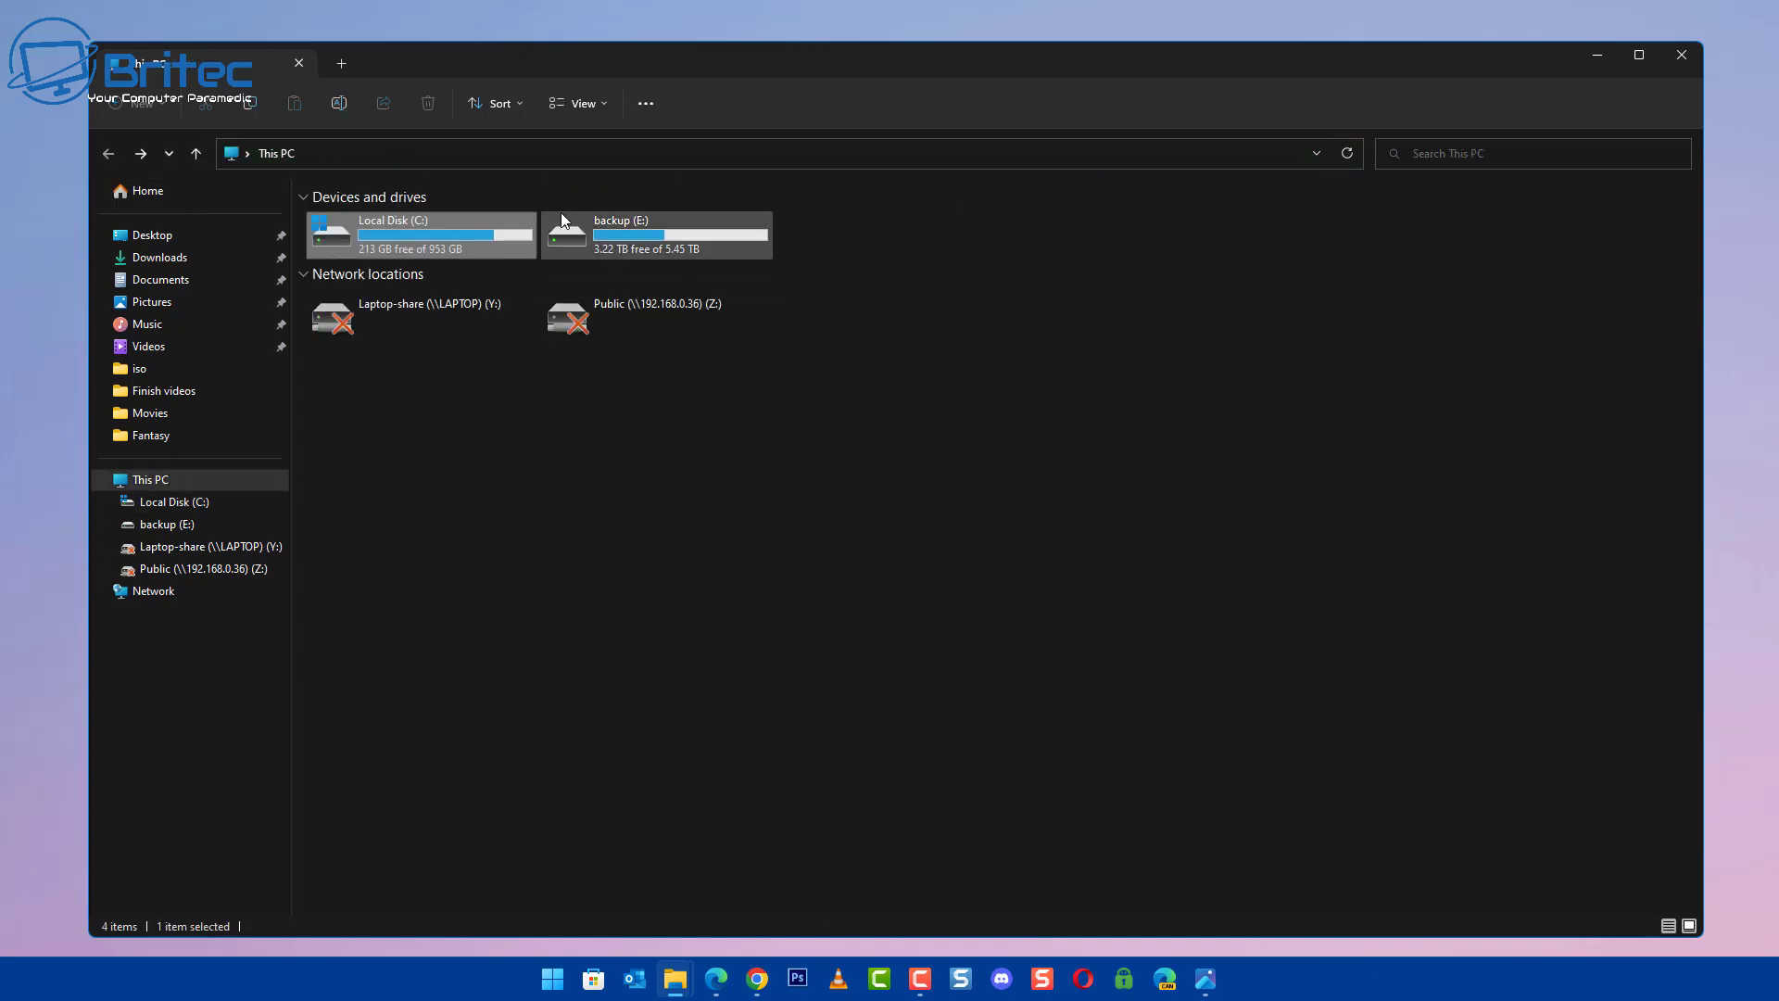
{"action": "double_click", "coordinate": [442, 238]}
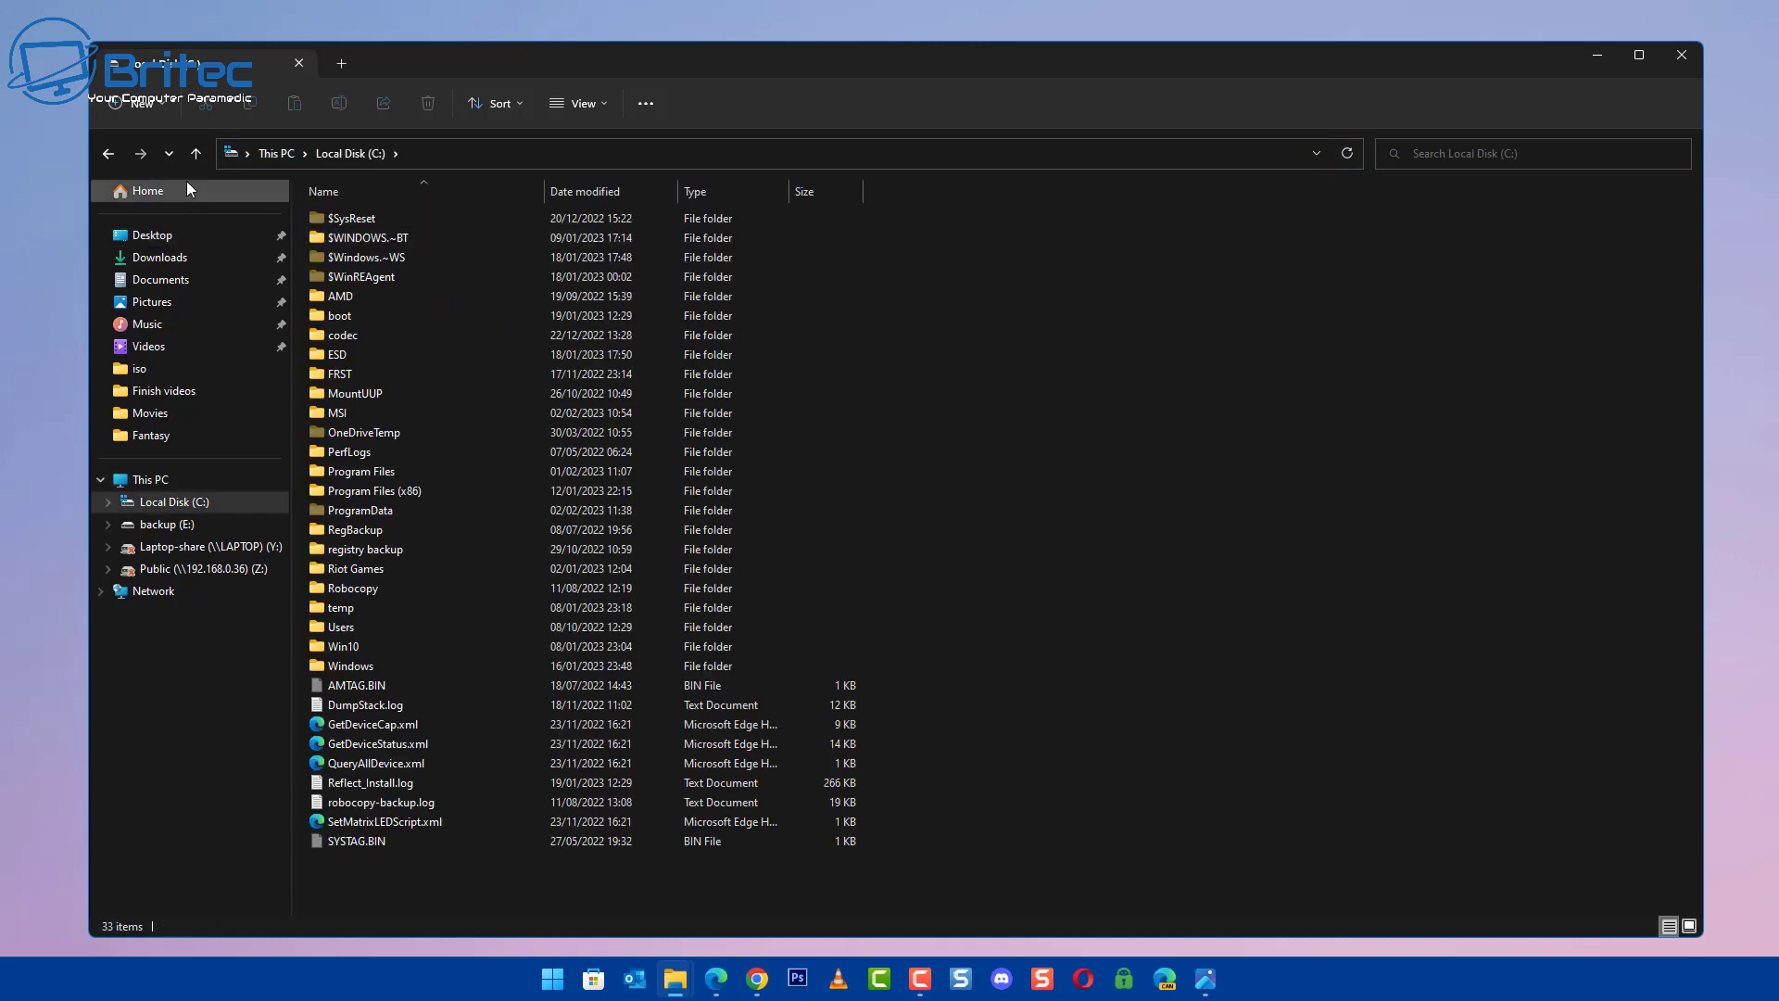
{"action": "left_click", "coordinate": [108, 154]}
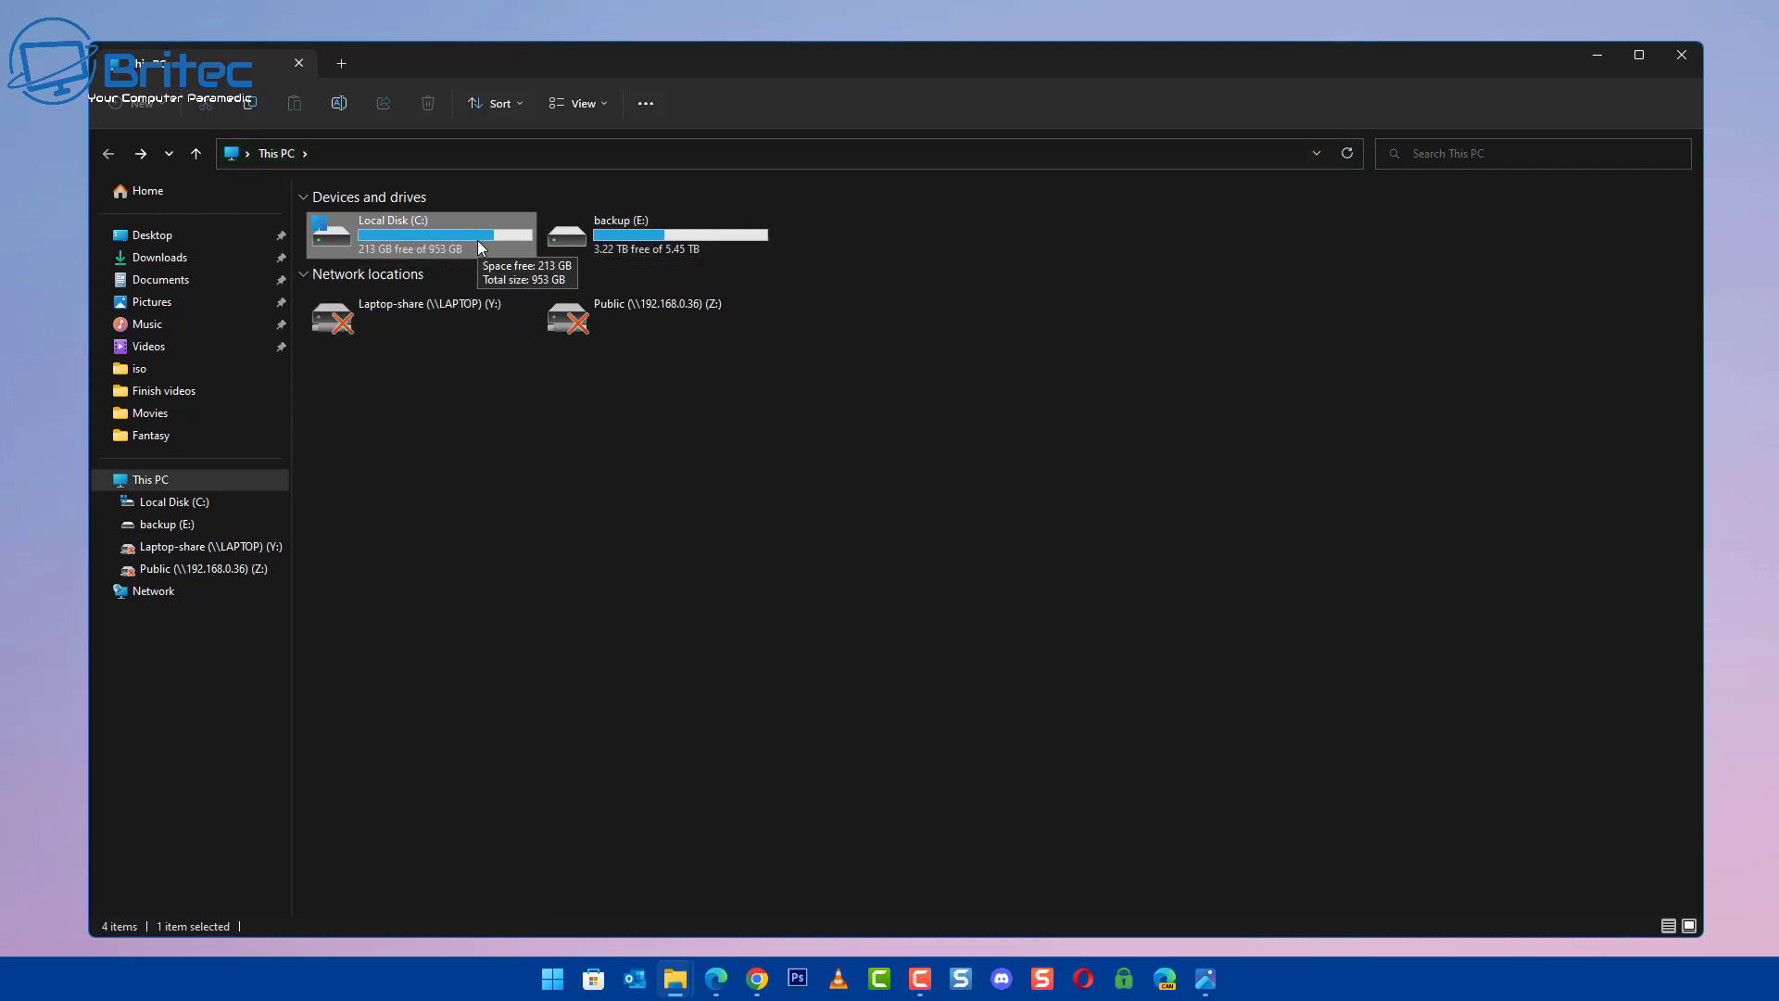
Launch the Group Policy Editor via 'gped' and browse to User Configuration's Windows Components > File Explorer policies
{"action": "left_click", "coordinate": [1683, 56]}
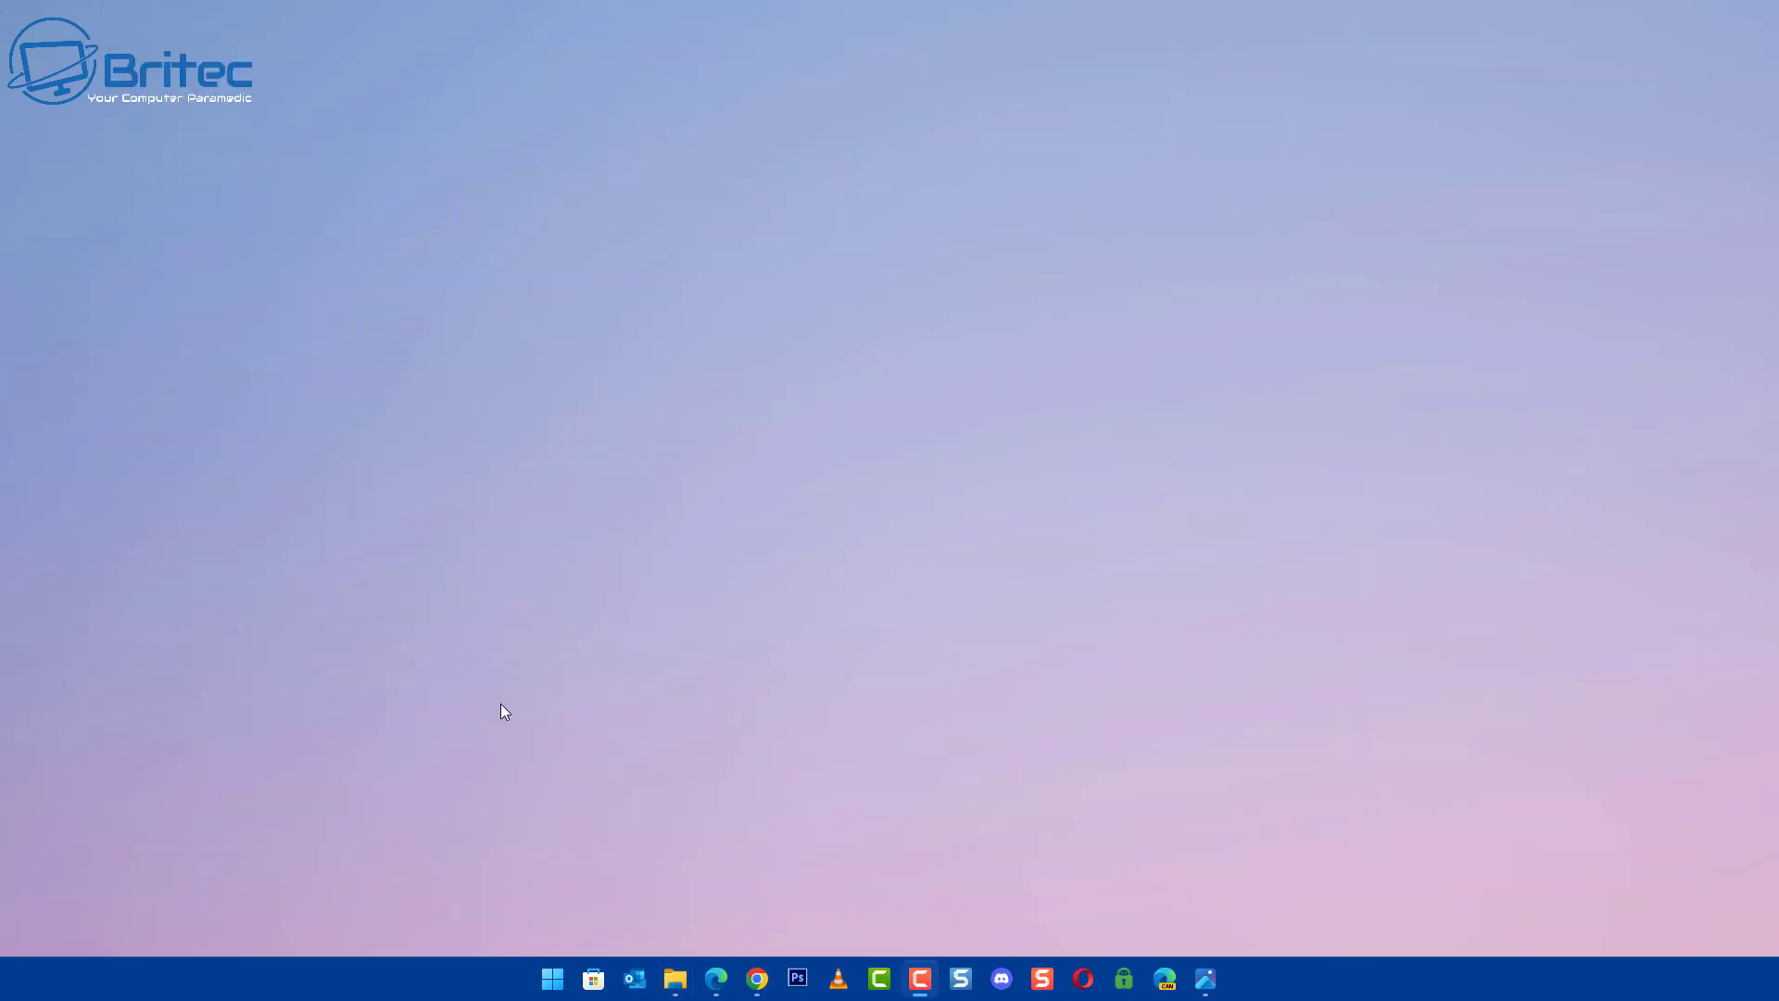
{"action": "left_click", "coordinate": [556, 983]}
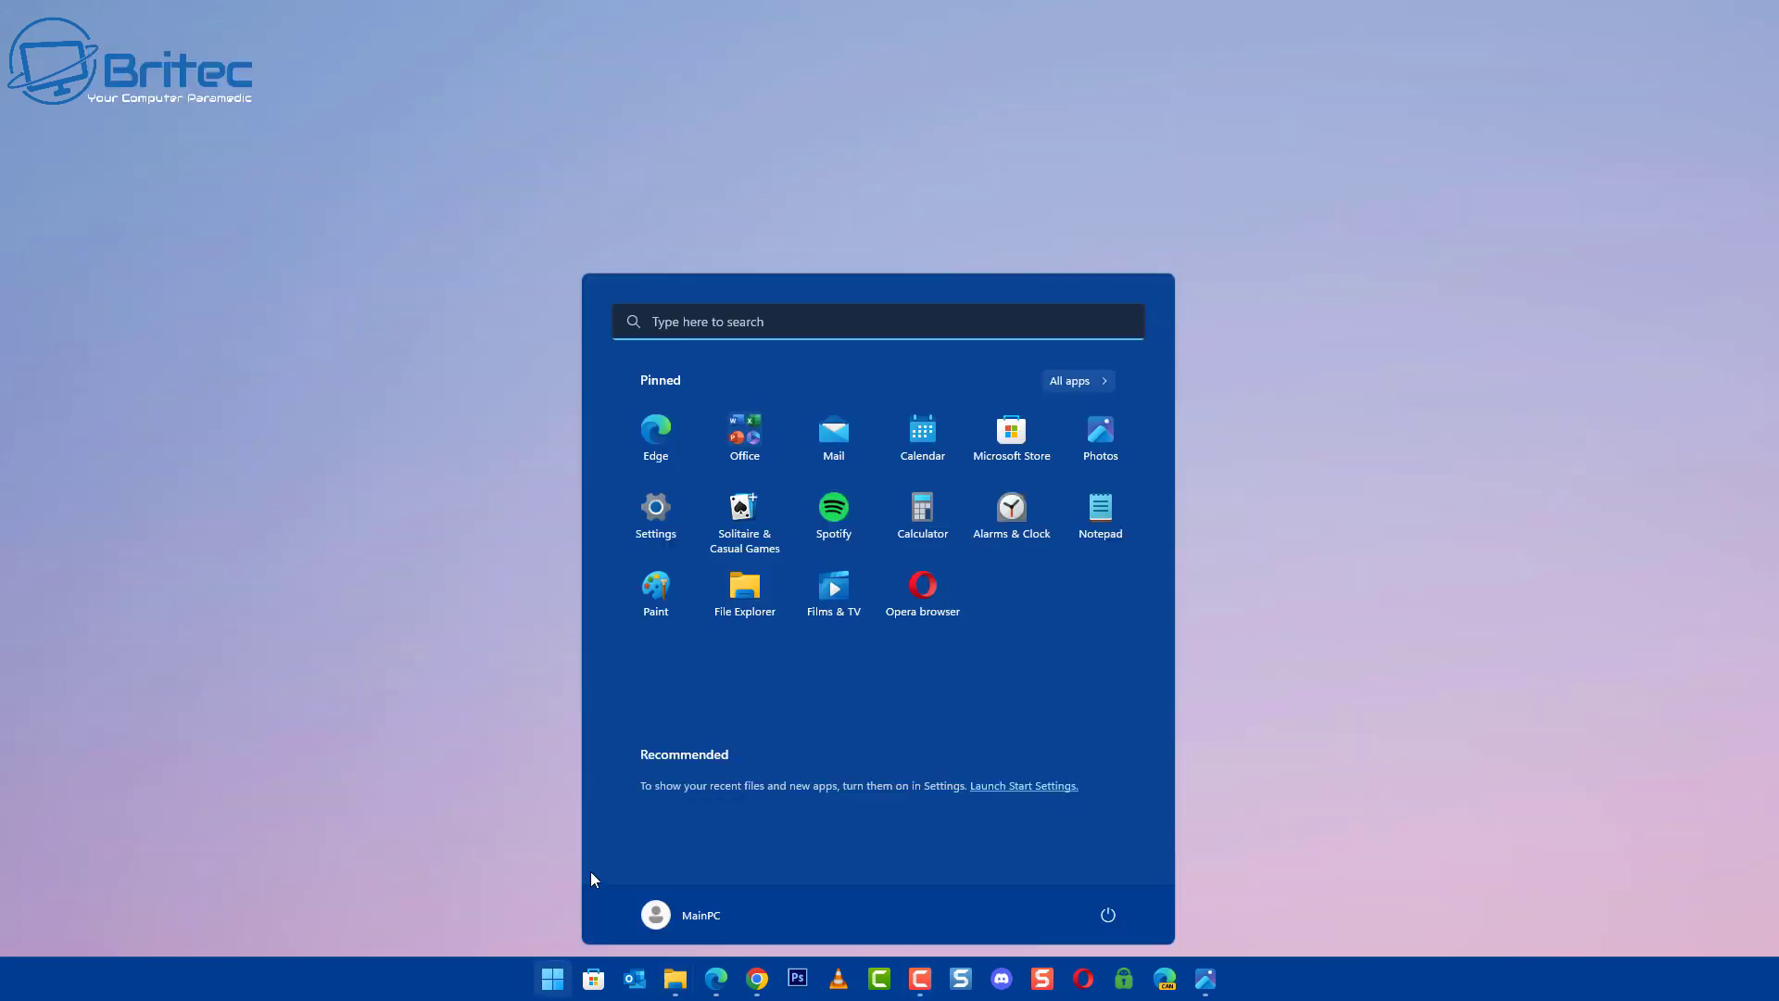
{"action": "type", "text": "gpedit"}
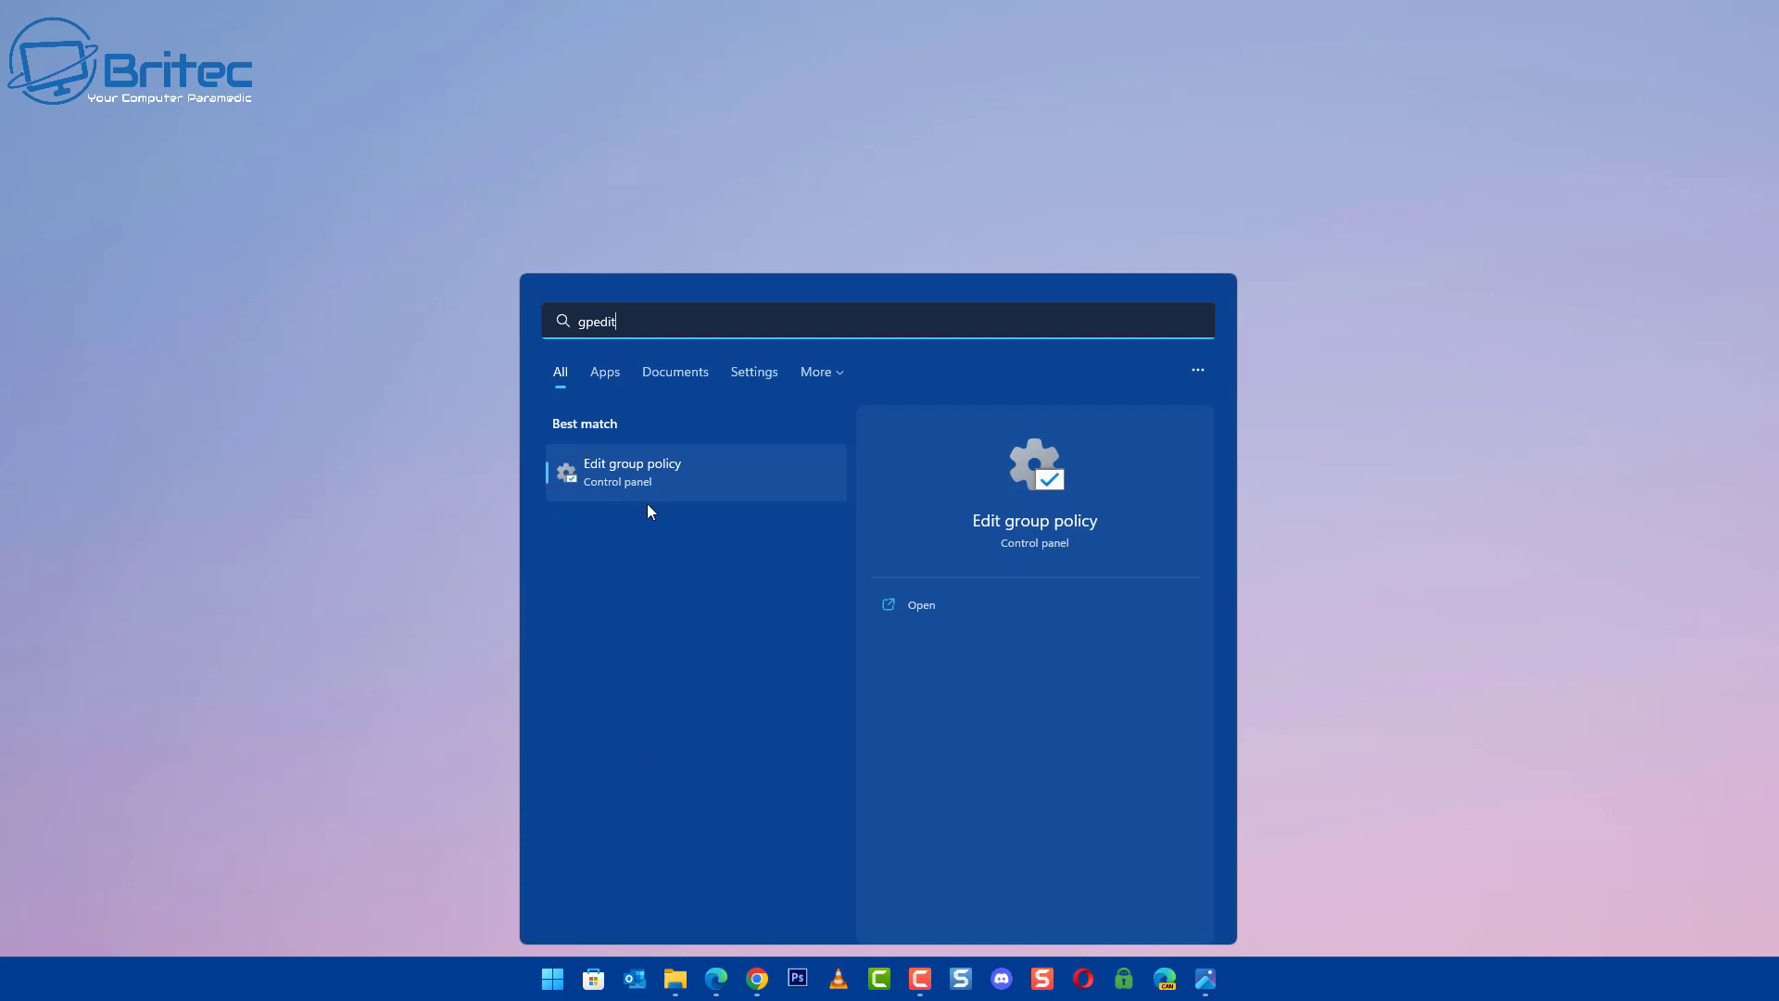
{"action": "left_click", "coordinate": [650, 476]}
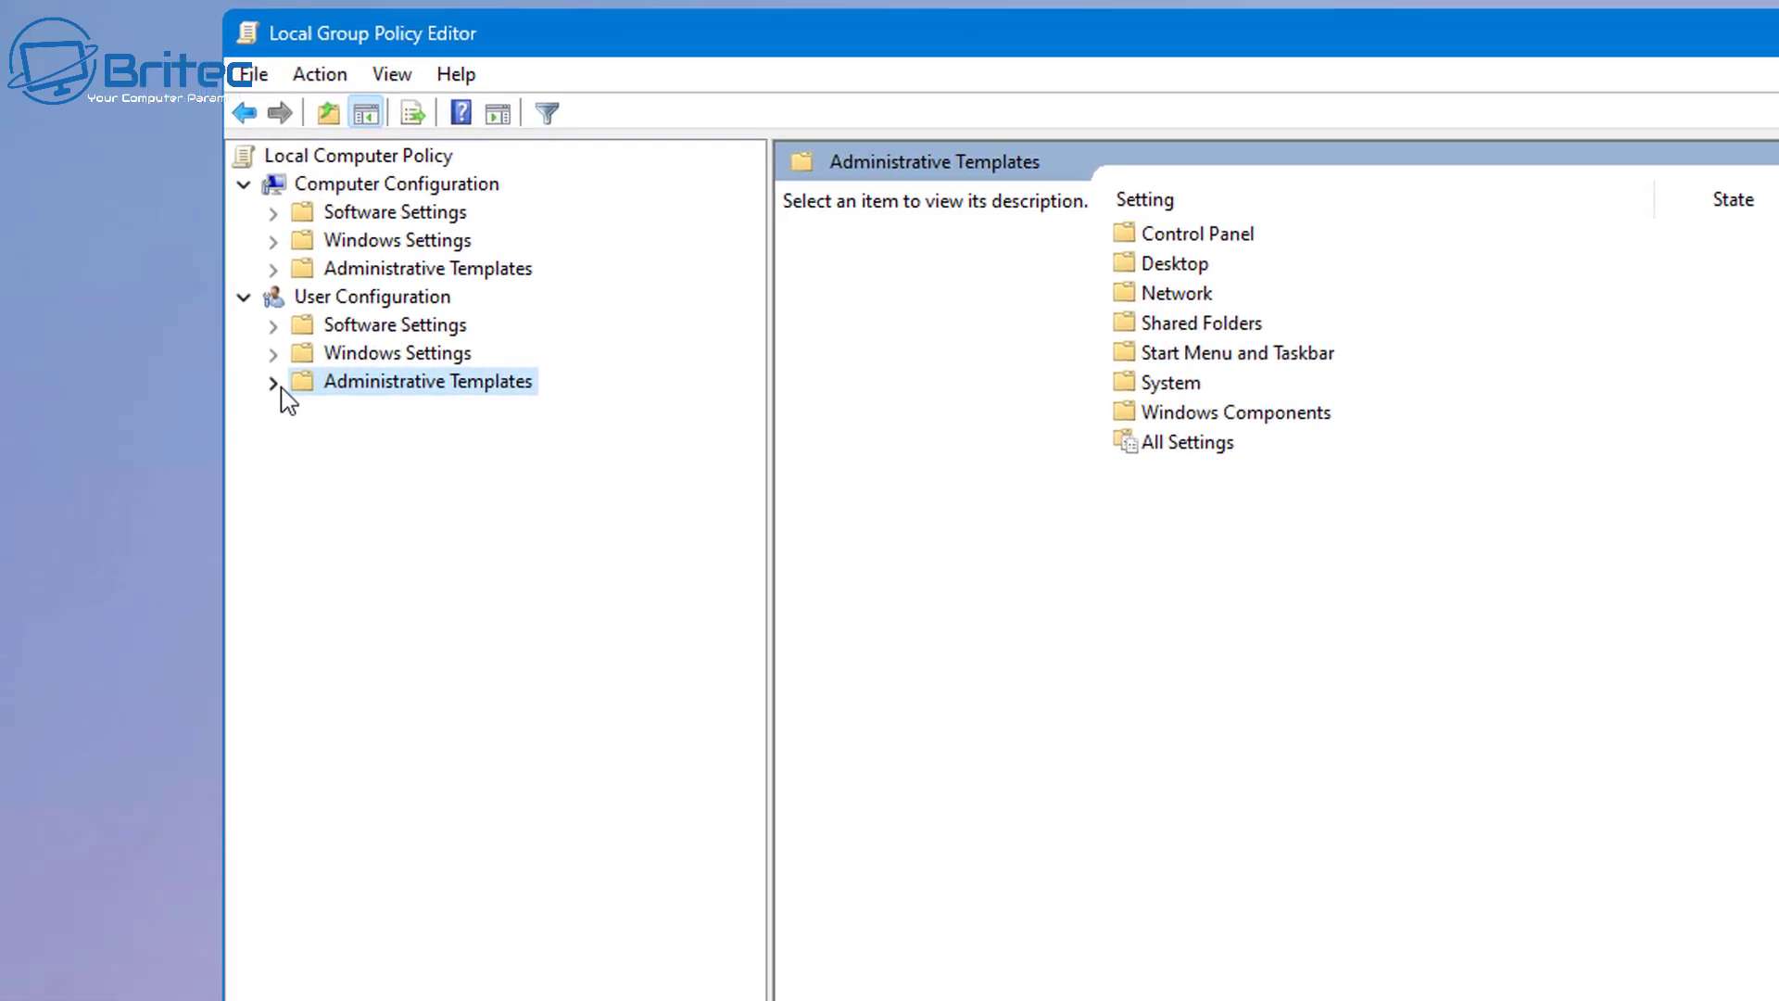
{"action": "left_click", "coordinate": [276, 383]}
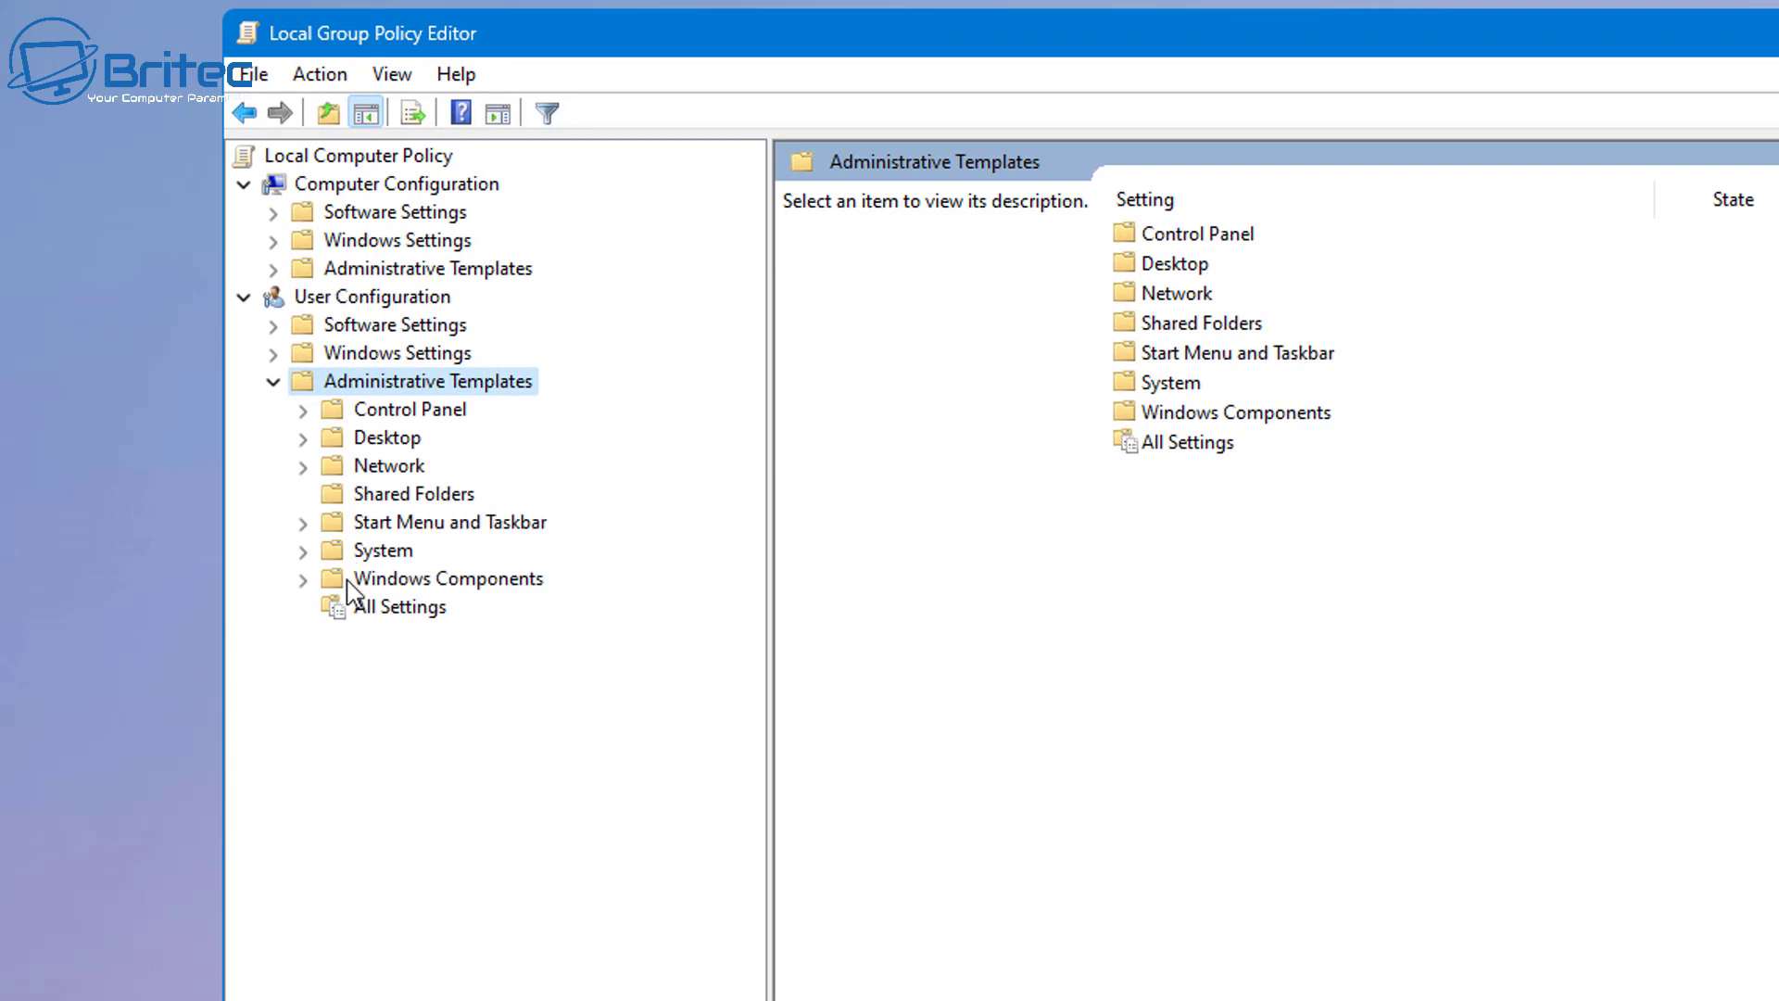
{"action": "left_click", "coordinate": [358, 582]}
{"action": "left_click", "coordinate": [303, 580]}
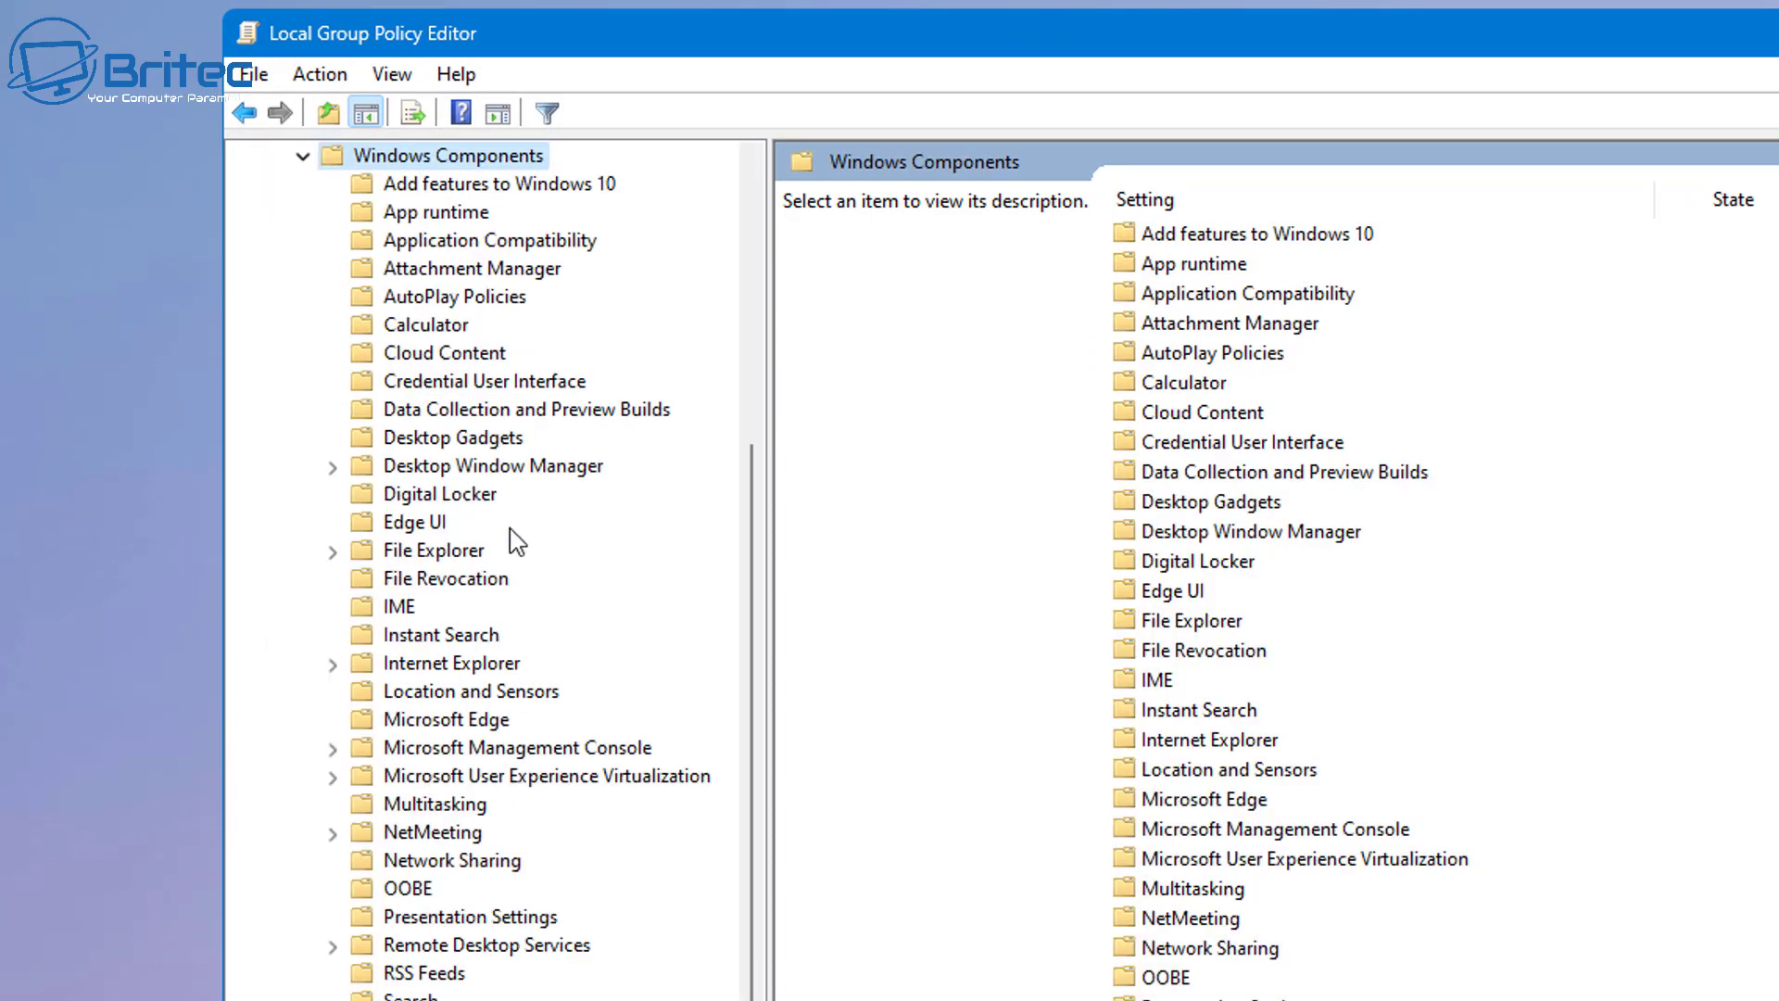
{"action": "left_click", "coordinate": [428, 556]}
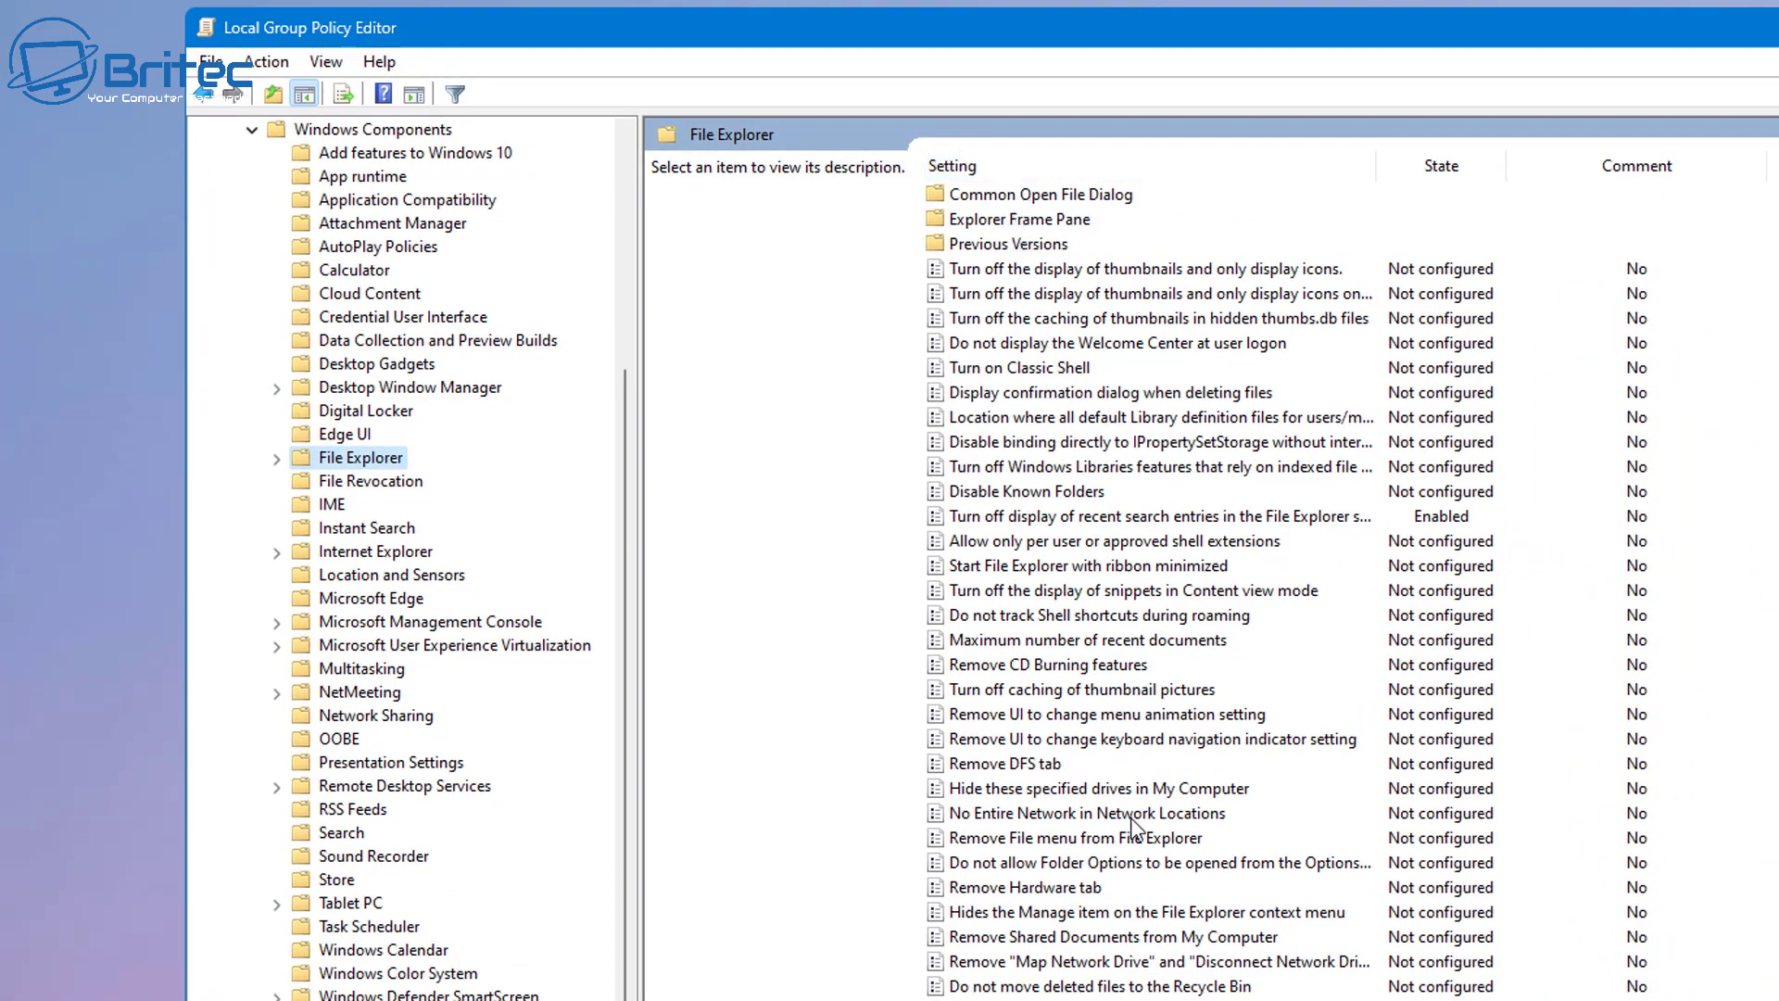
{"action": "scroll", "coordinate": [1131, 821], "scroll_direction": "down", "scroll_amount": 5}
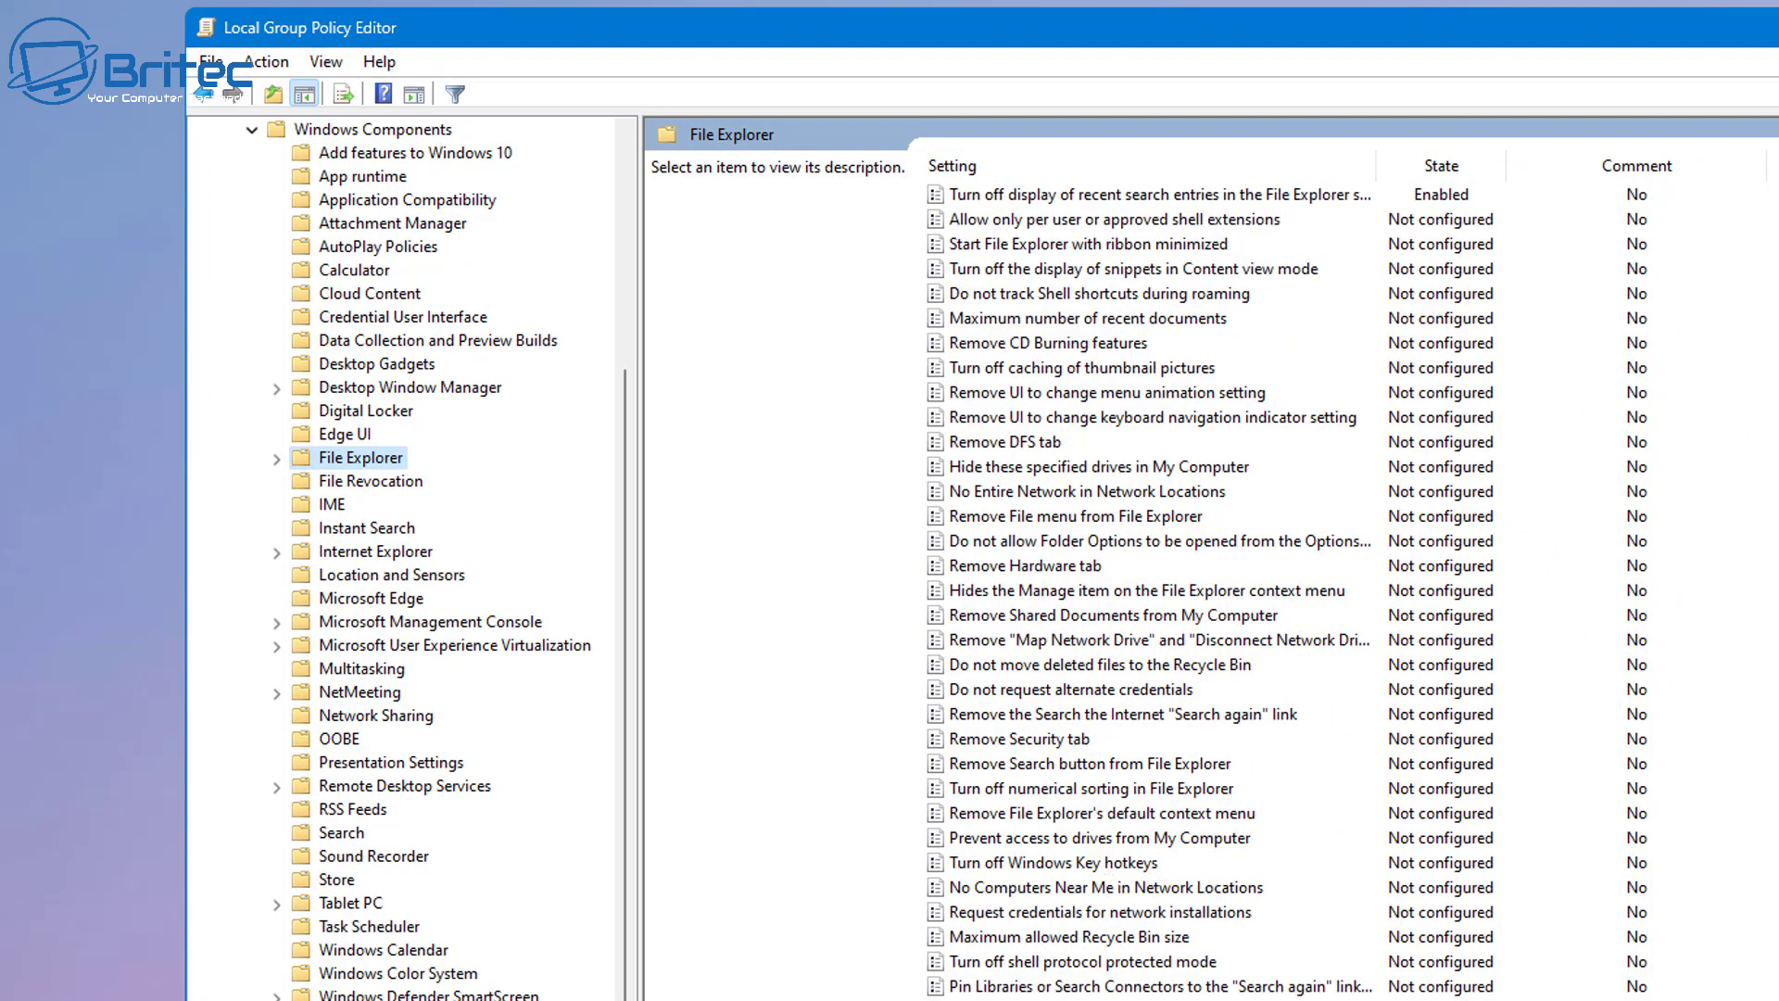
Enable Prevent access to drives from My Computer with Restrict C drive only, then close the editor
{"action": "left_click", "coordinate": [1053, 838]}
{"action": "double_click", "coordinate": [1054, 838]}
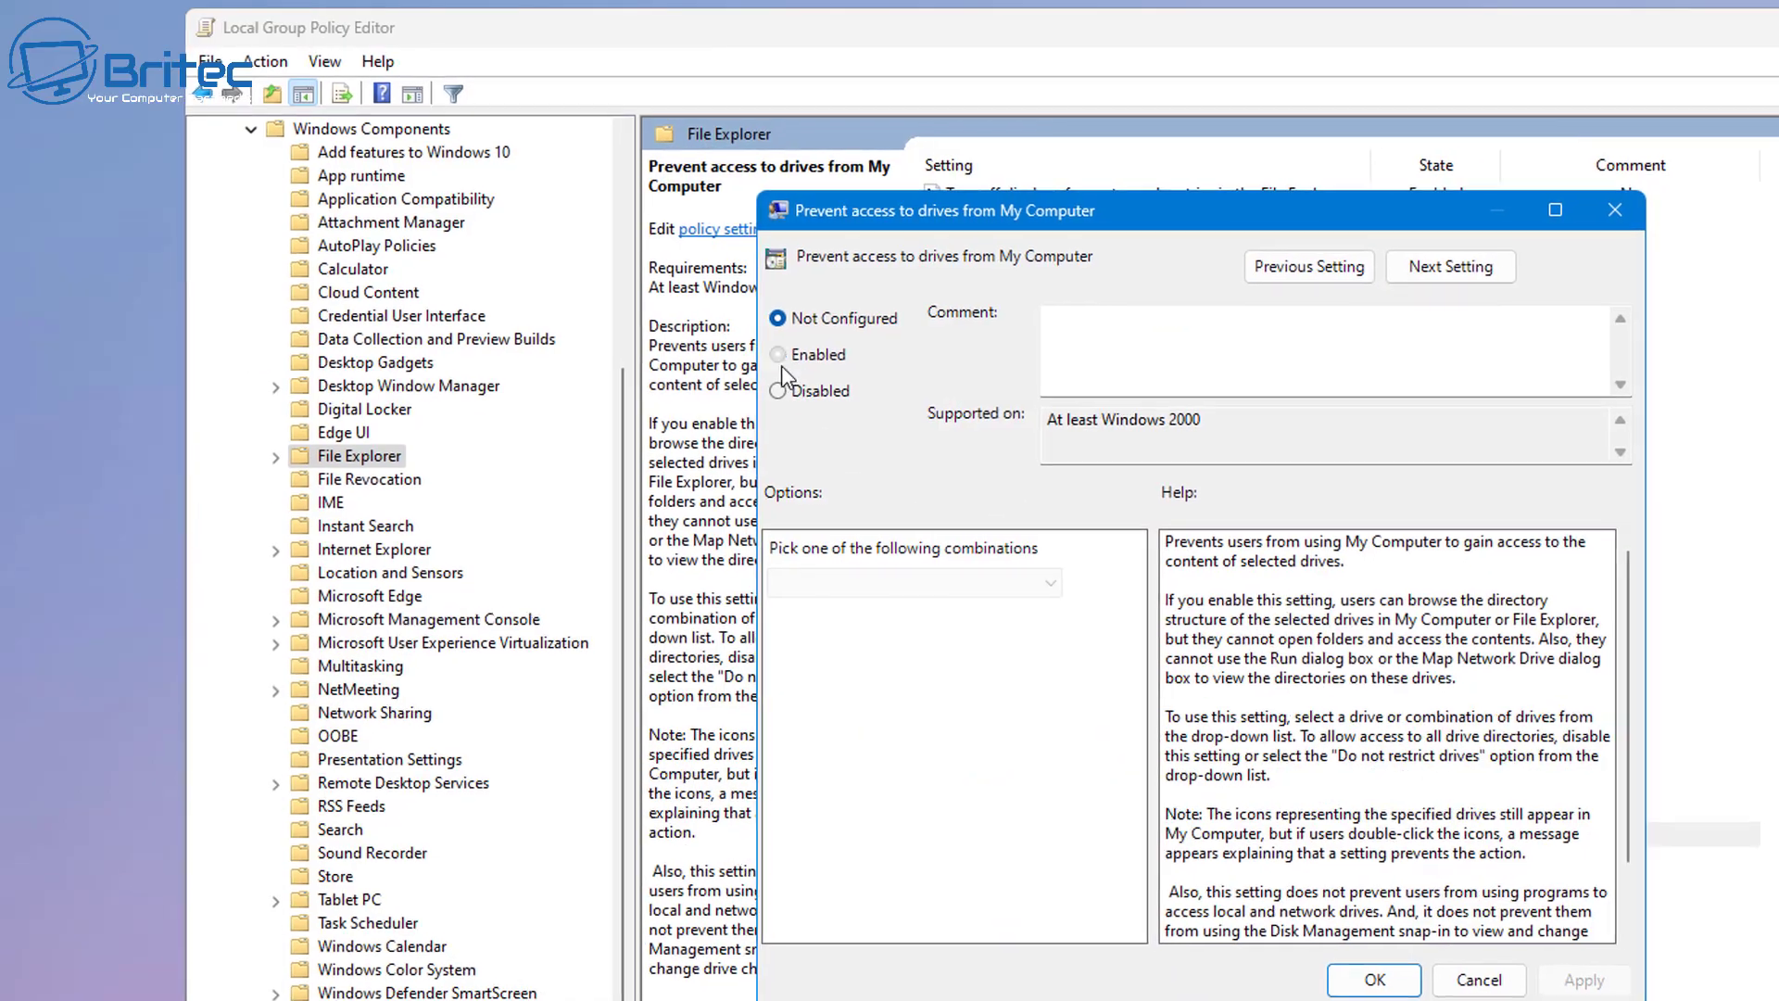
{"action": "left_click", "coordinate": [779, 355]}
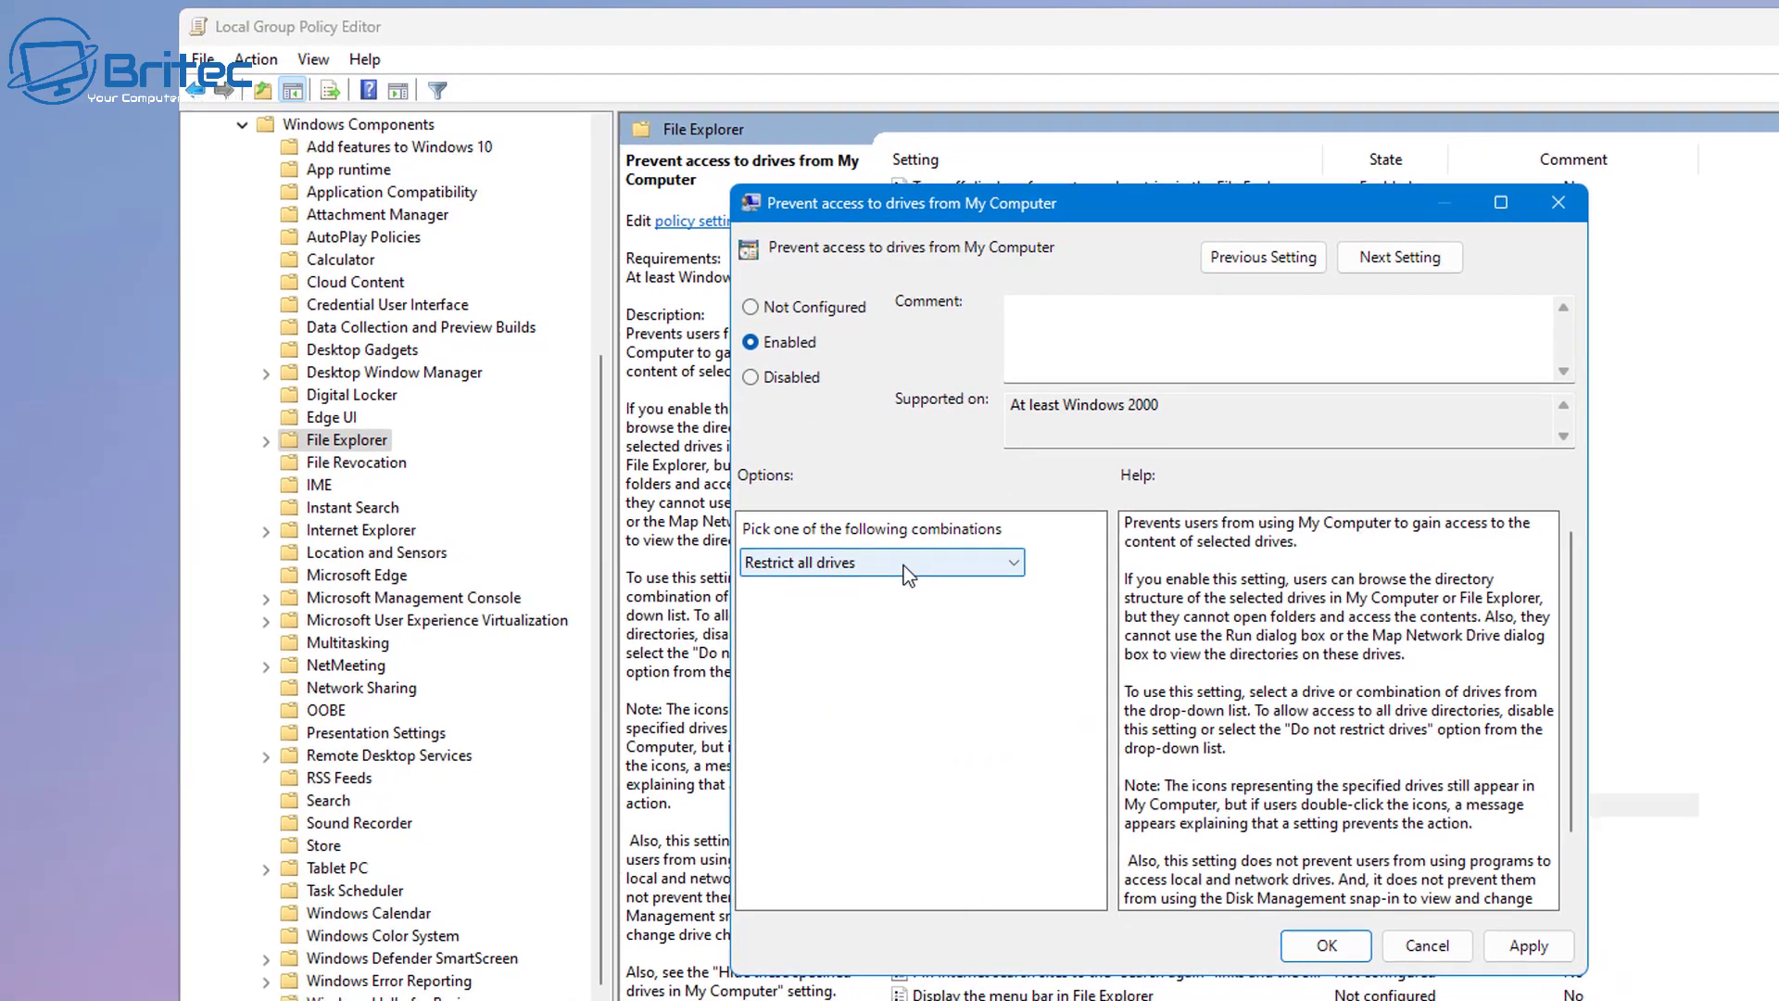
{"action": "left_click", "coordinate": [993, 580]}
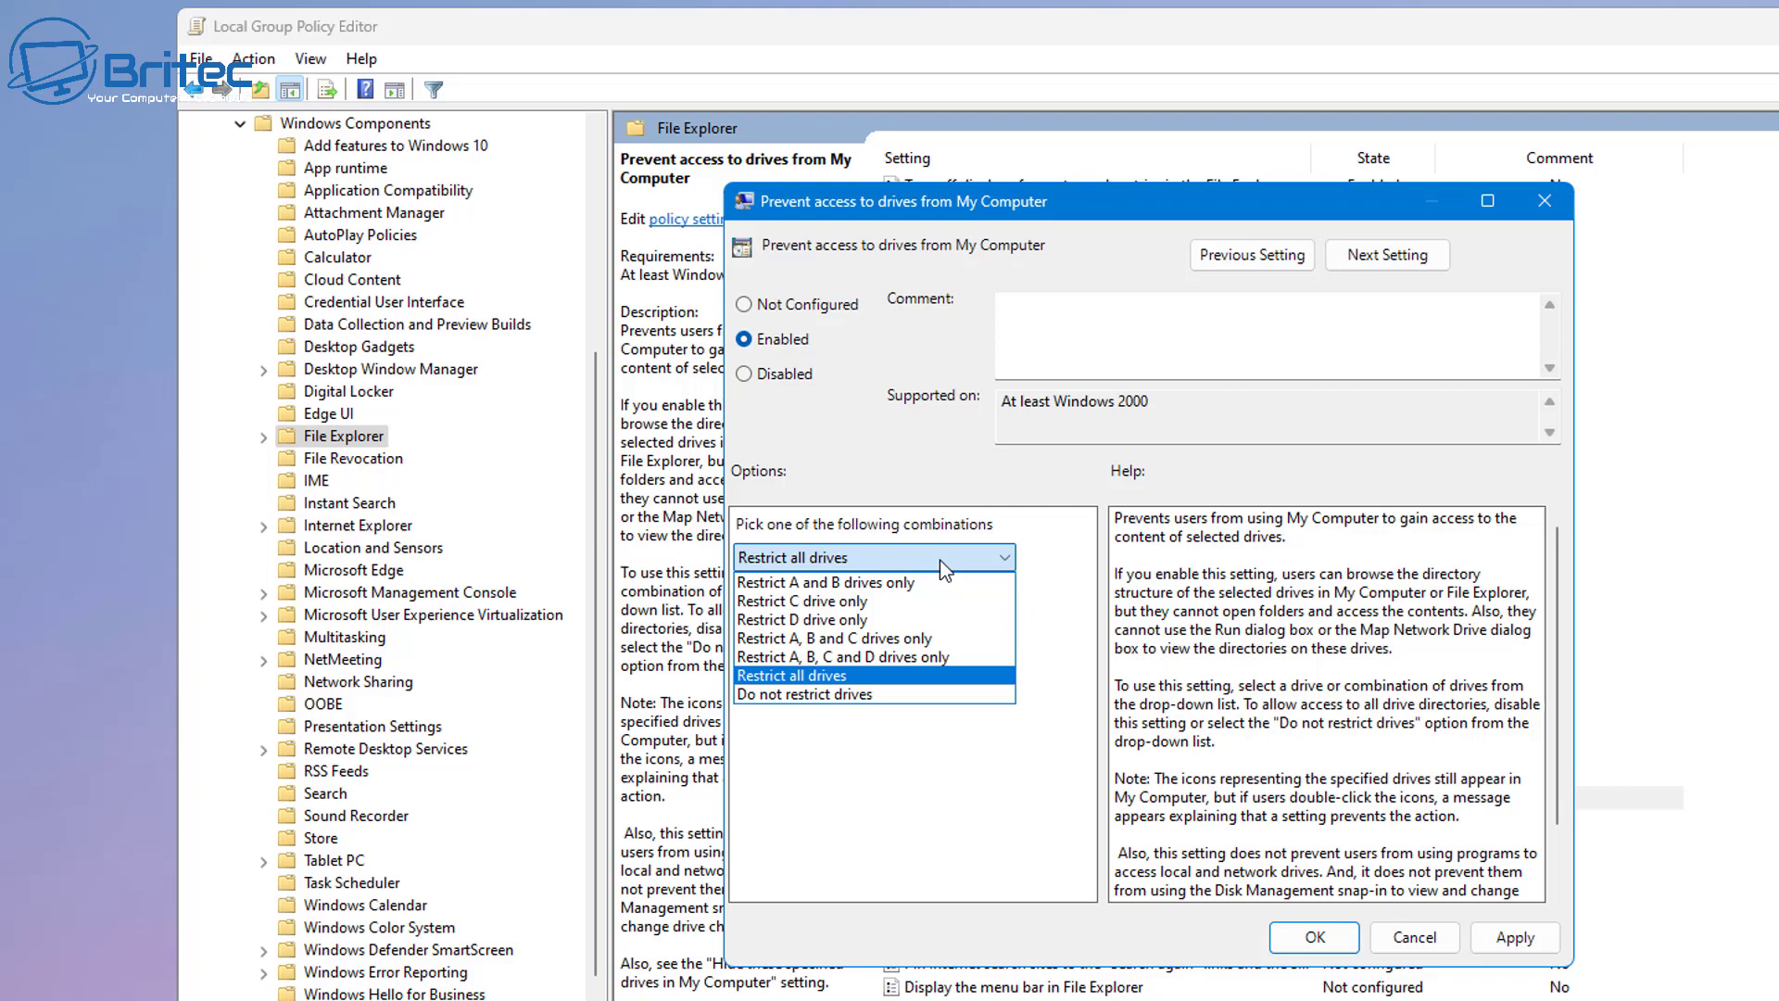
{"action": "left_click", "coordinate": [880, 607]}
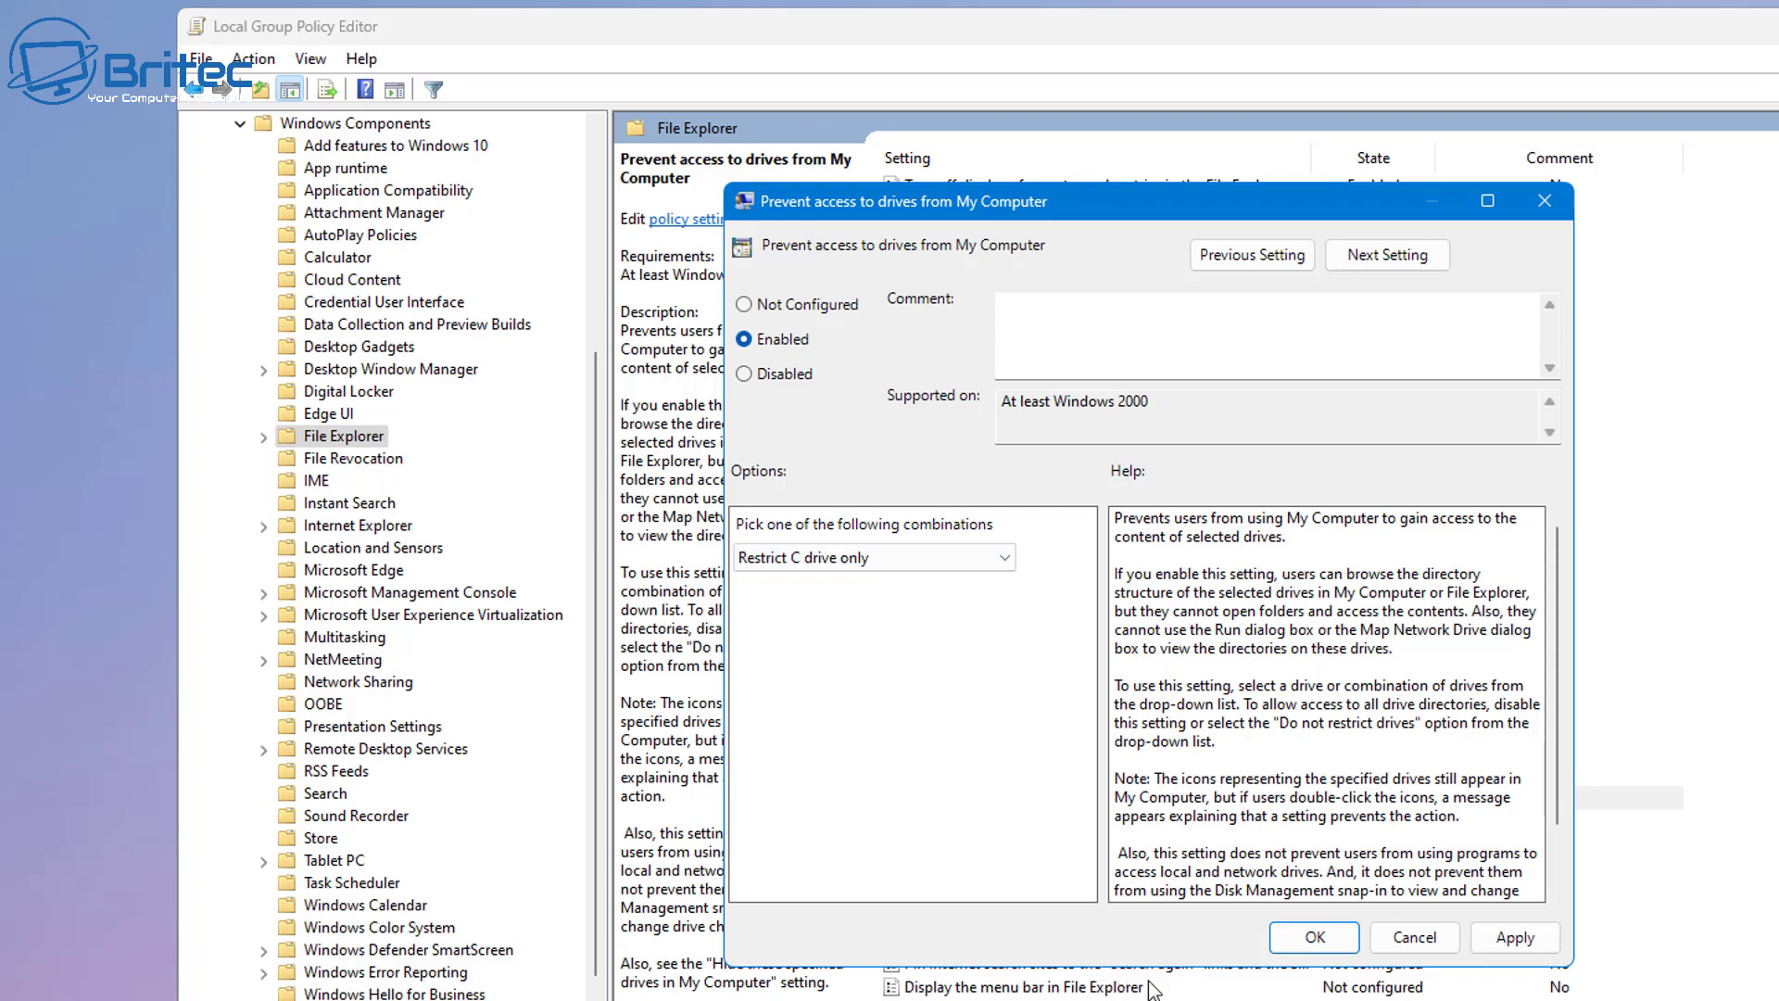
{"action": "left_click", "coordinate": [1321, 945]}
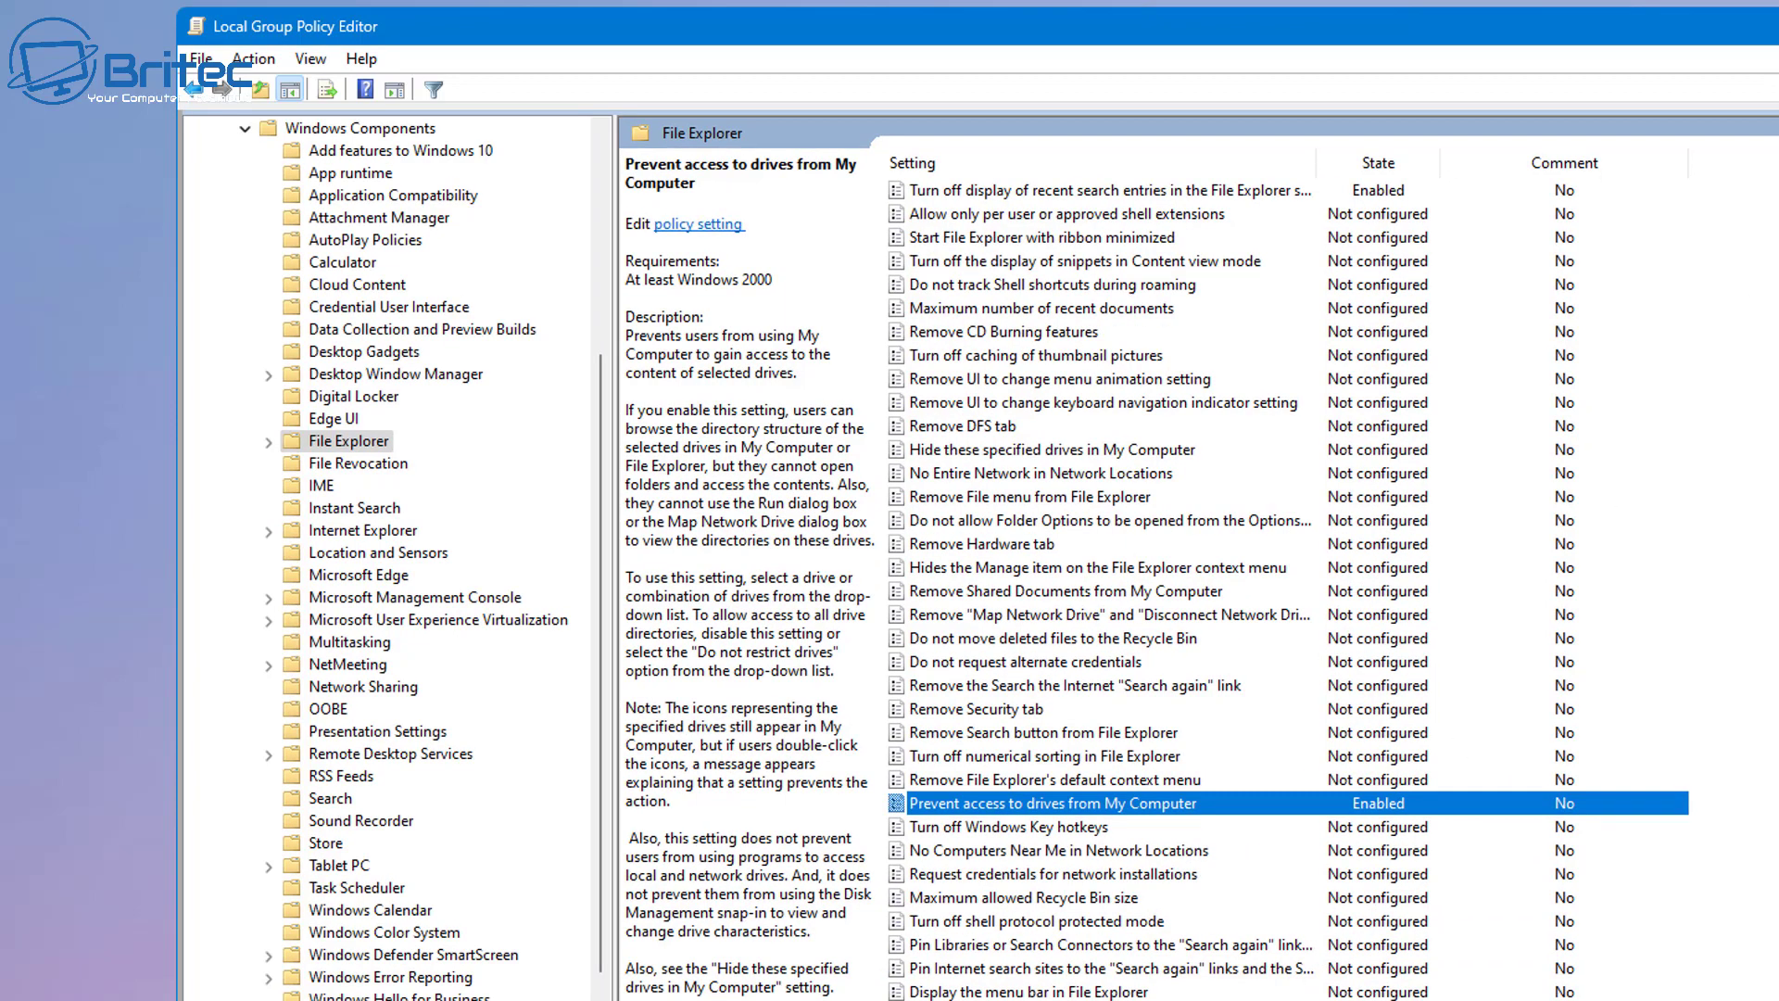
{"action": "key", "text": "alt+F4"}
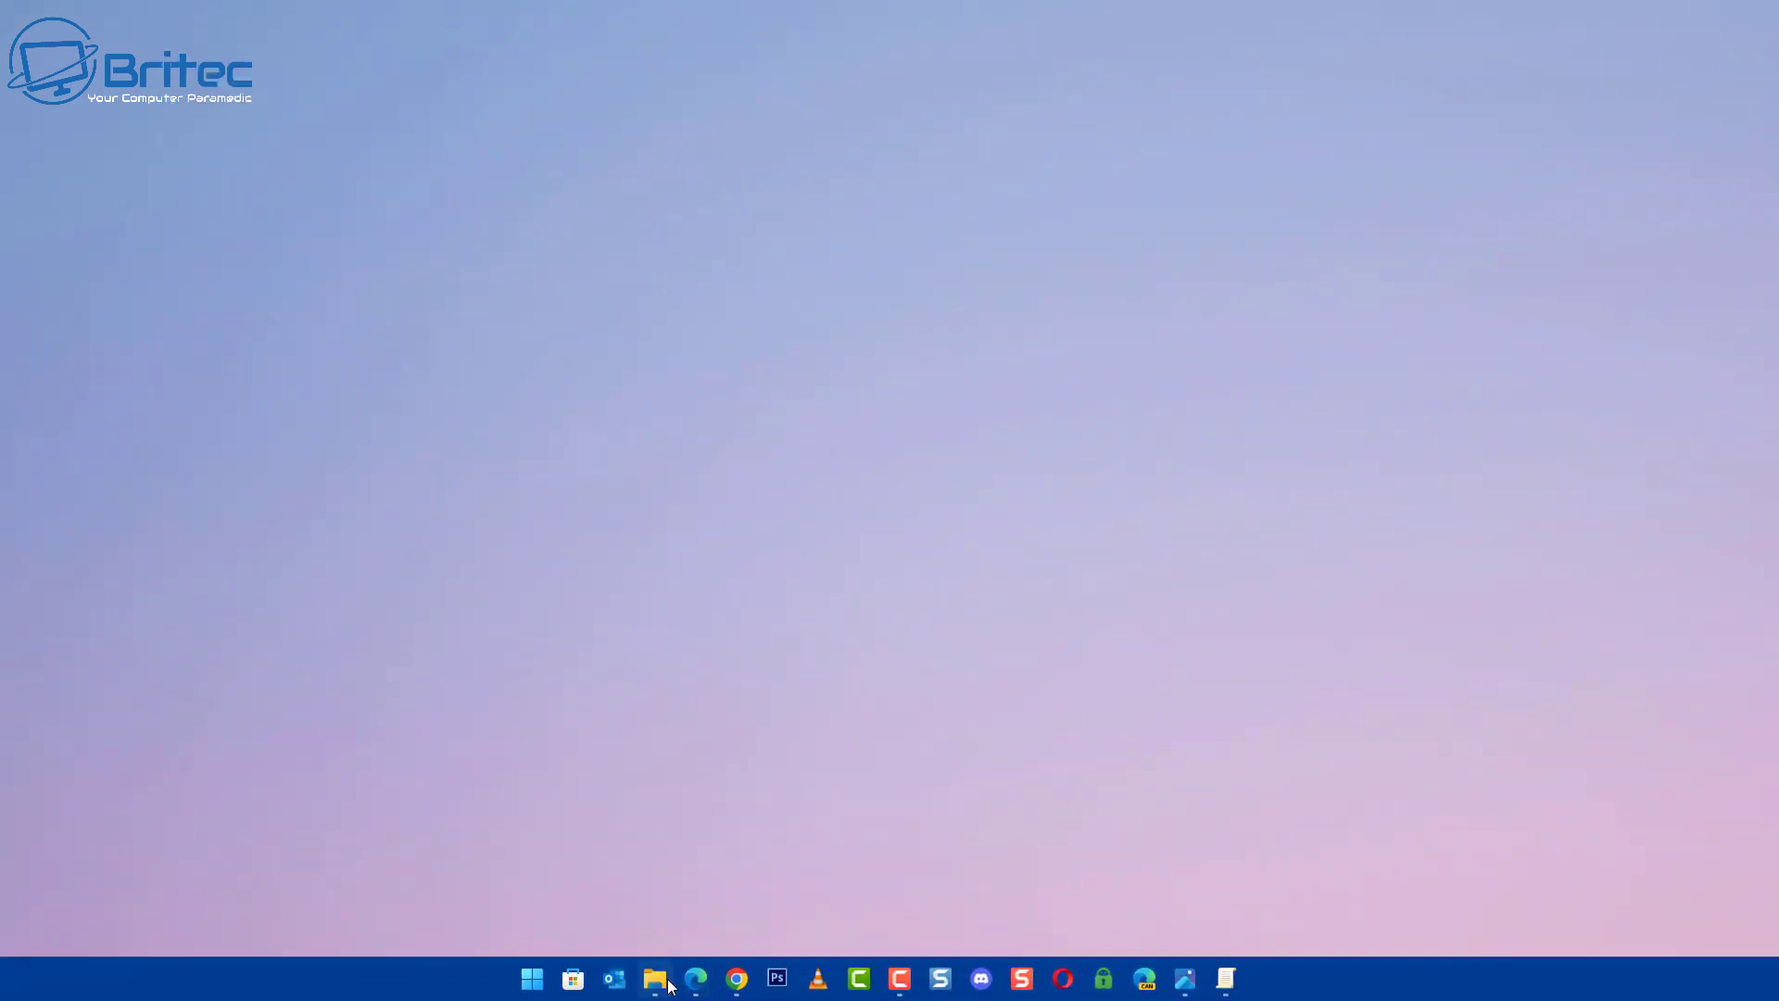
Open a new File Explorer window and see Local Disk (C:) refused with a restrictions error
{"action": "right_click", "coordinate": [657, 982]}
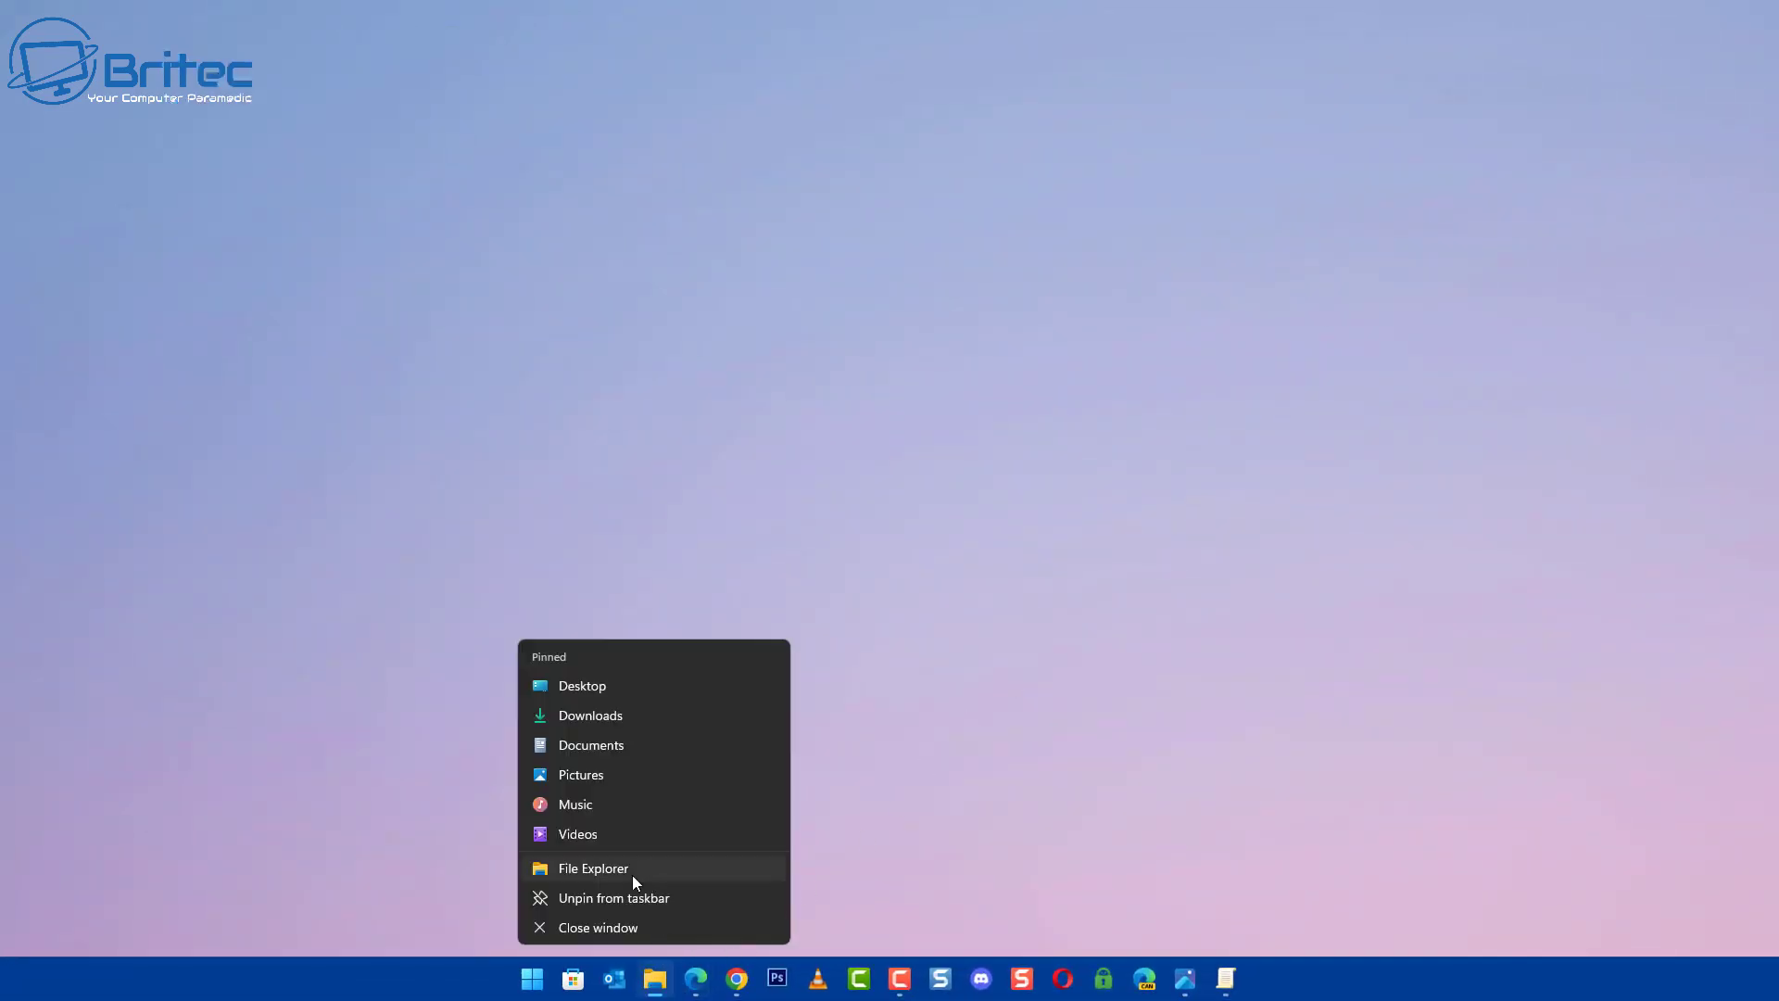
{"action": "left_click", "coordinate": [632, 875]}
{"action": "double_click", "coordinate": [415, 237]}
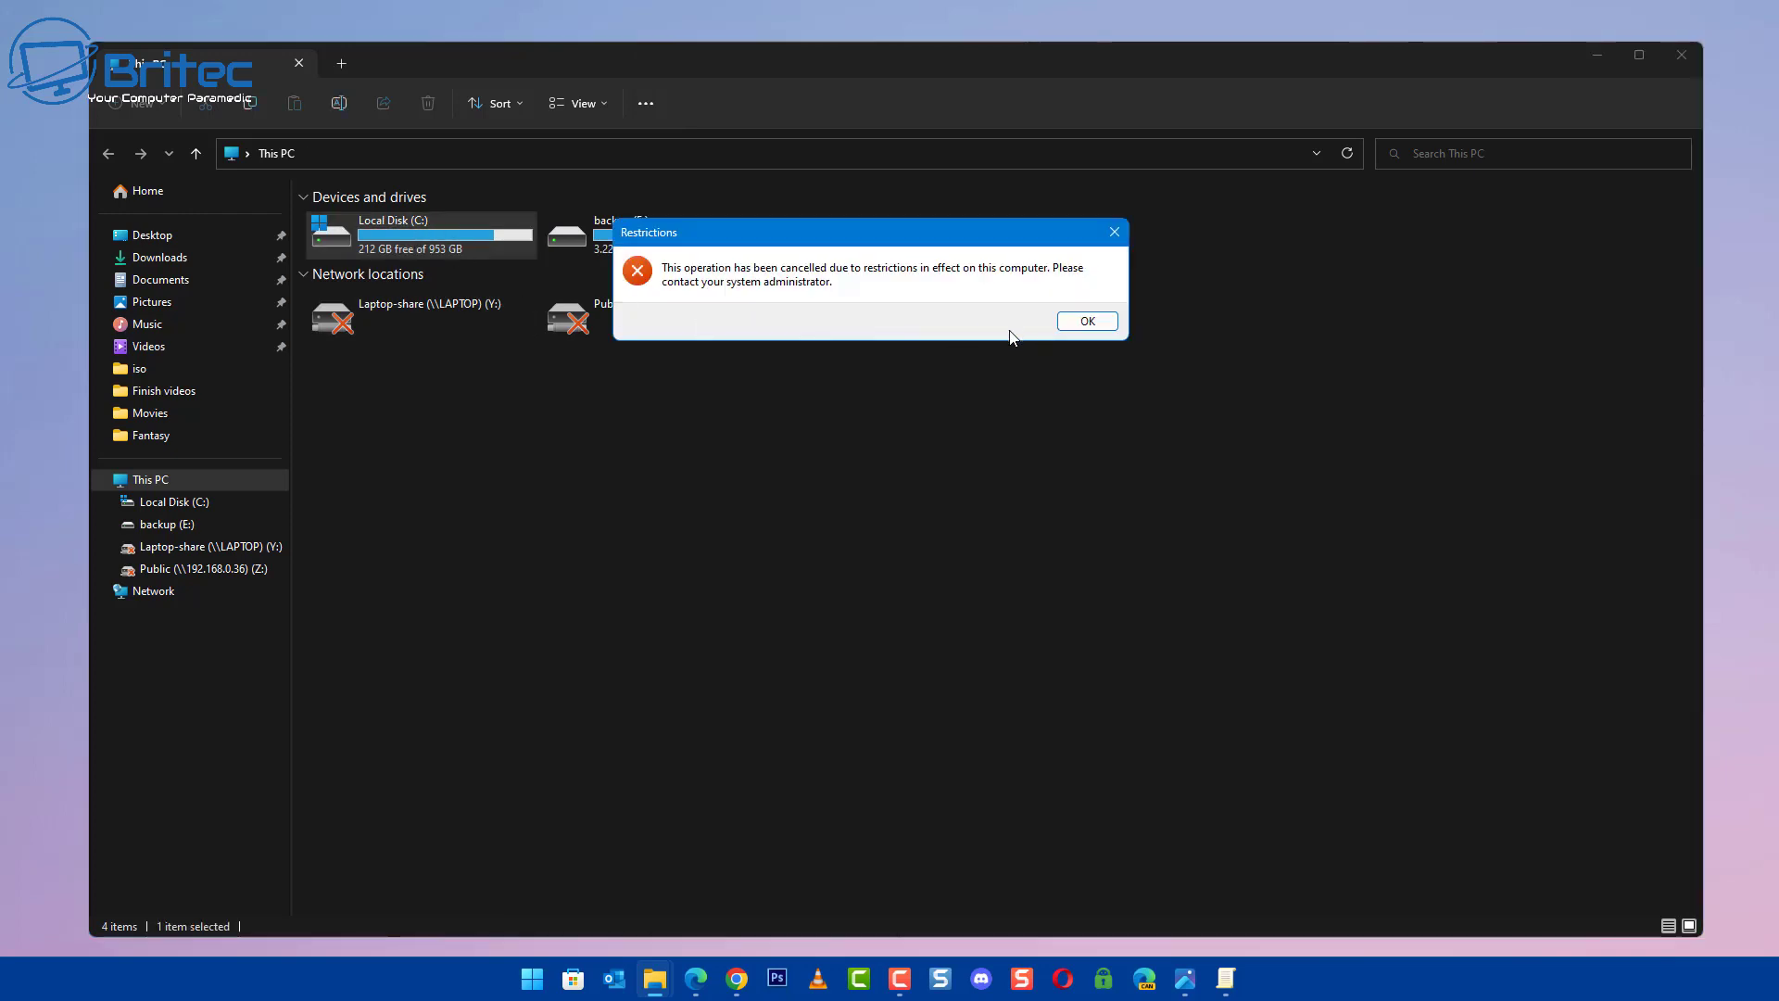
{"action": "left_click", "coordinate": [1092, 326]}
Enter c: as the address path, get the same restrictions error, and close Explorer
{"action": "left_click", "coordinate": [265, 160]}
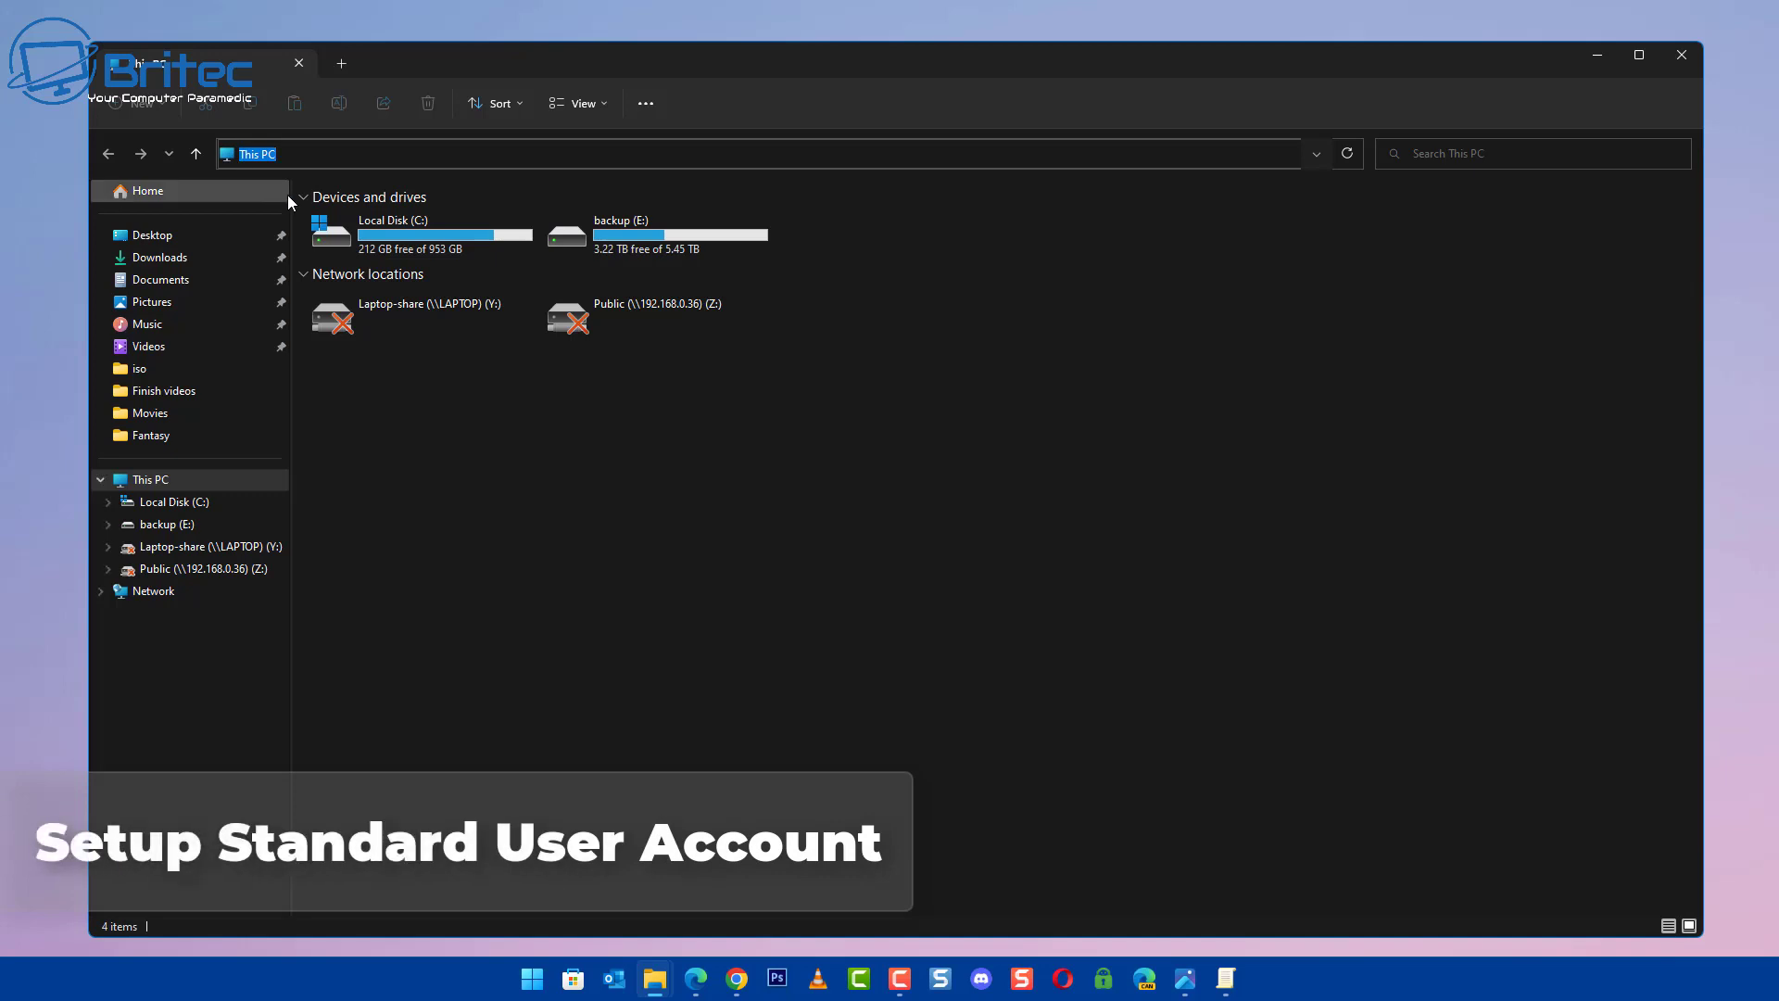
{"action": "type", "text": "c:\\"}
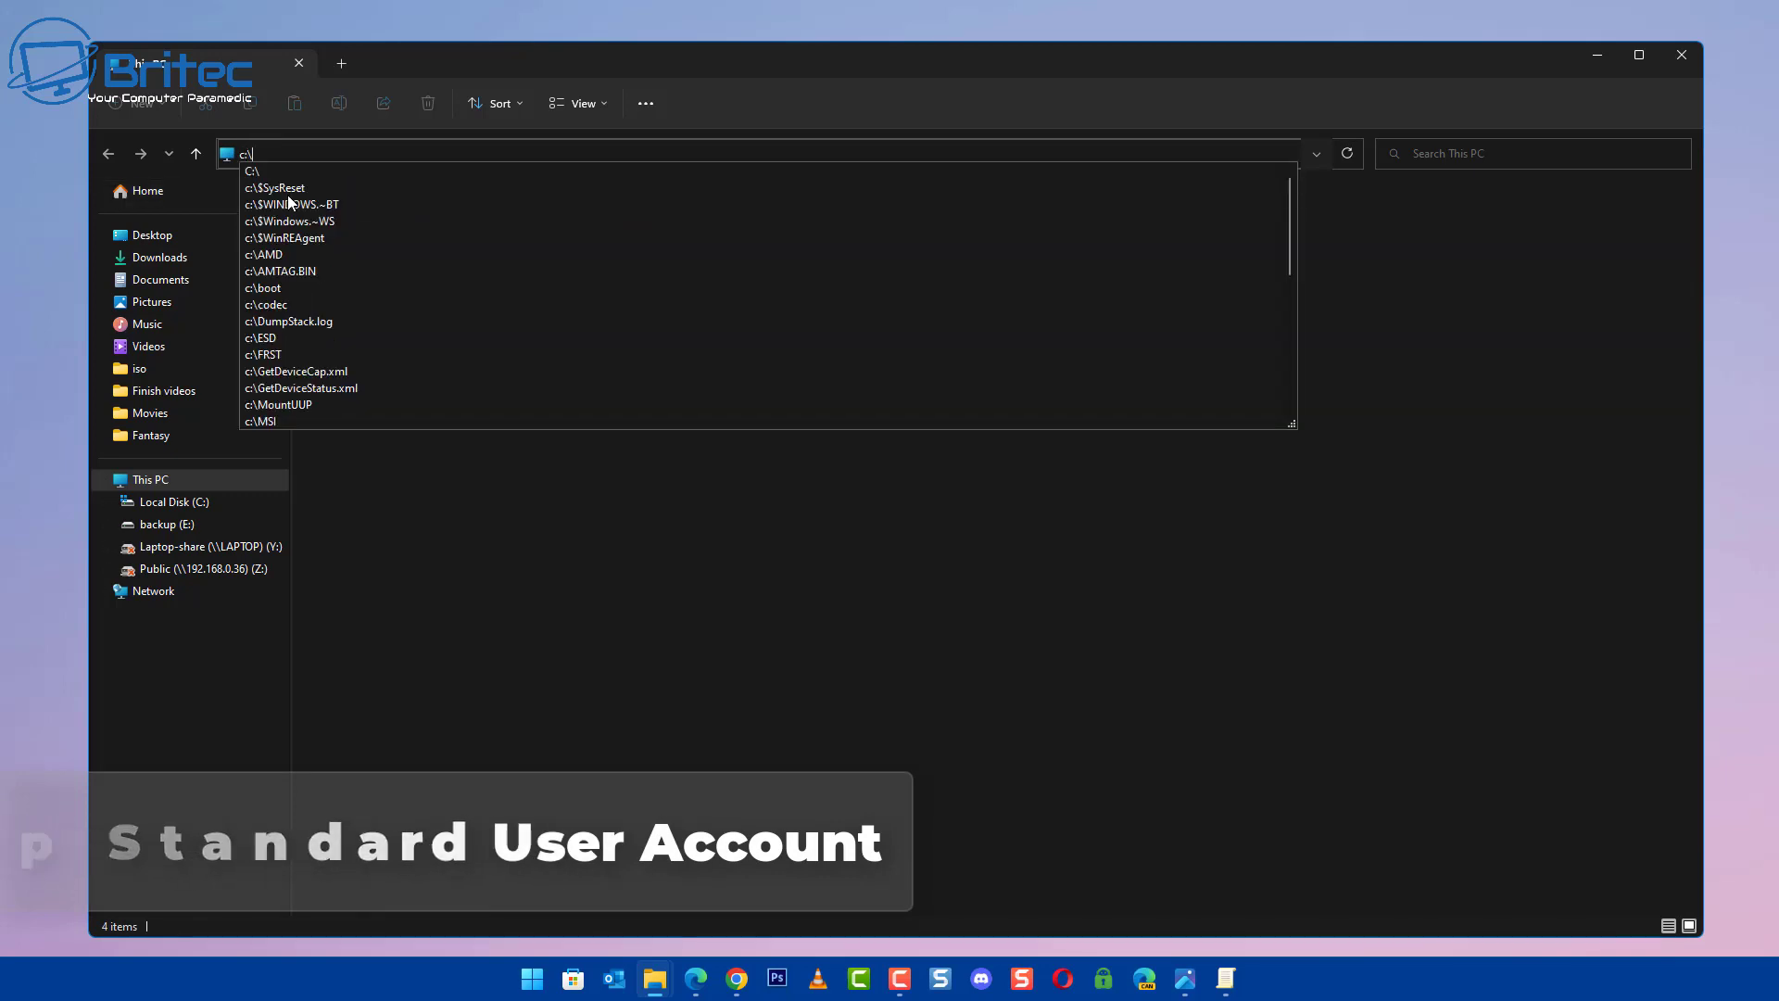
{"action": "key", "text": "Return"}
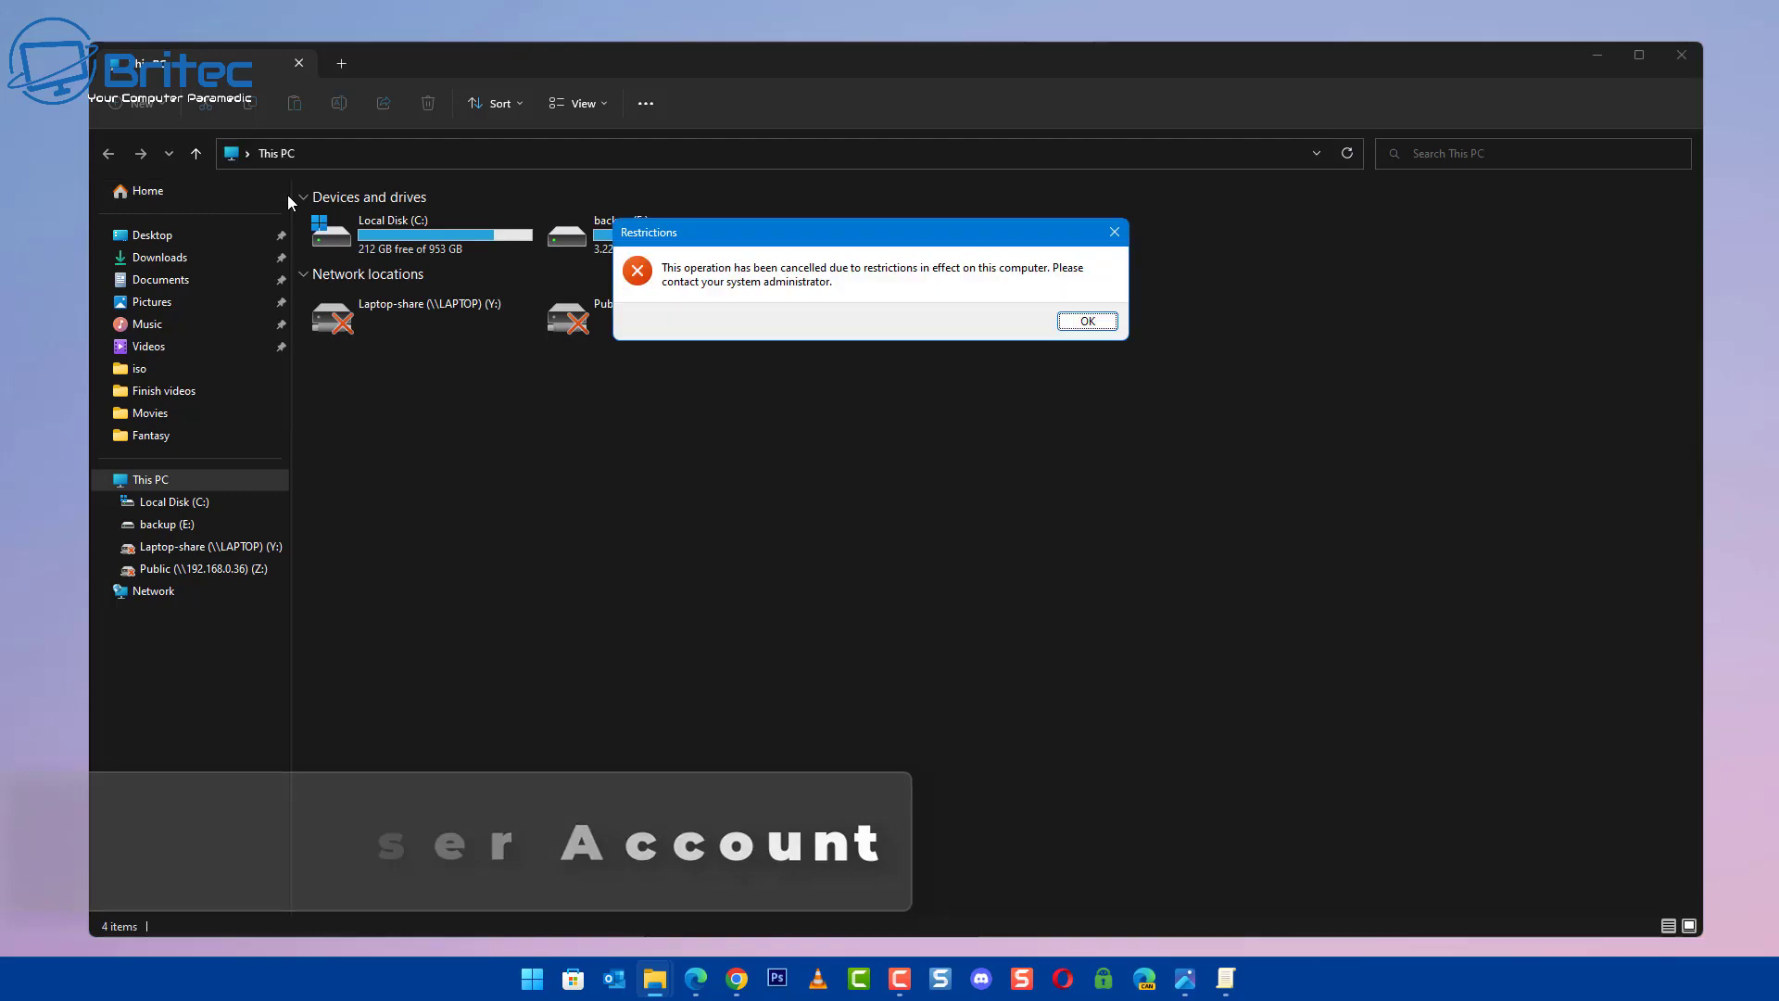
{"action": "left_click", "coordinate": [1087, 321]}
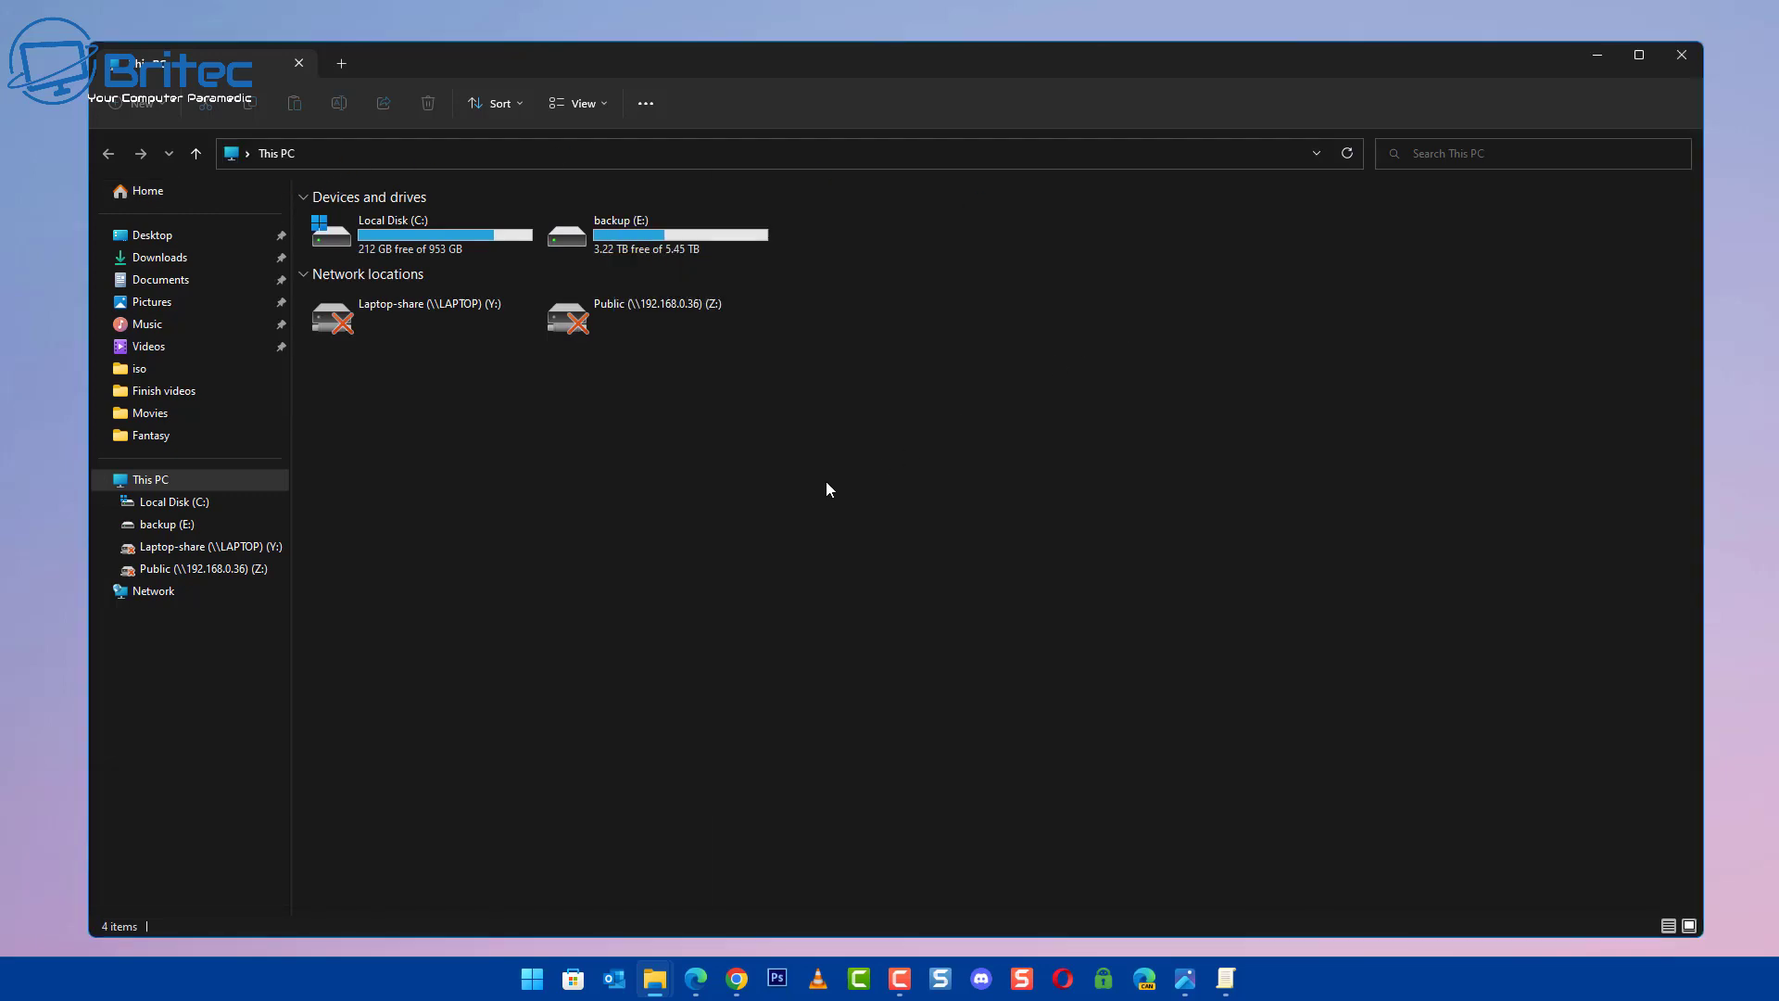
{"action": "left_click", "coordinate": [1682, 57]}
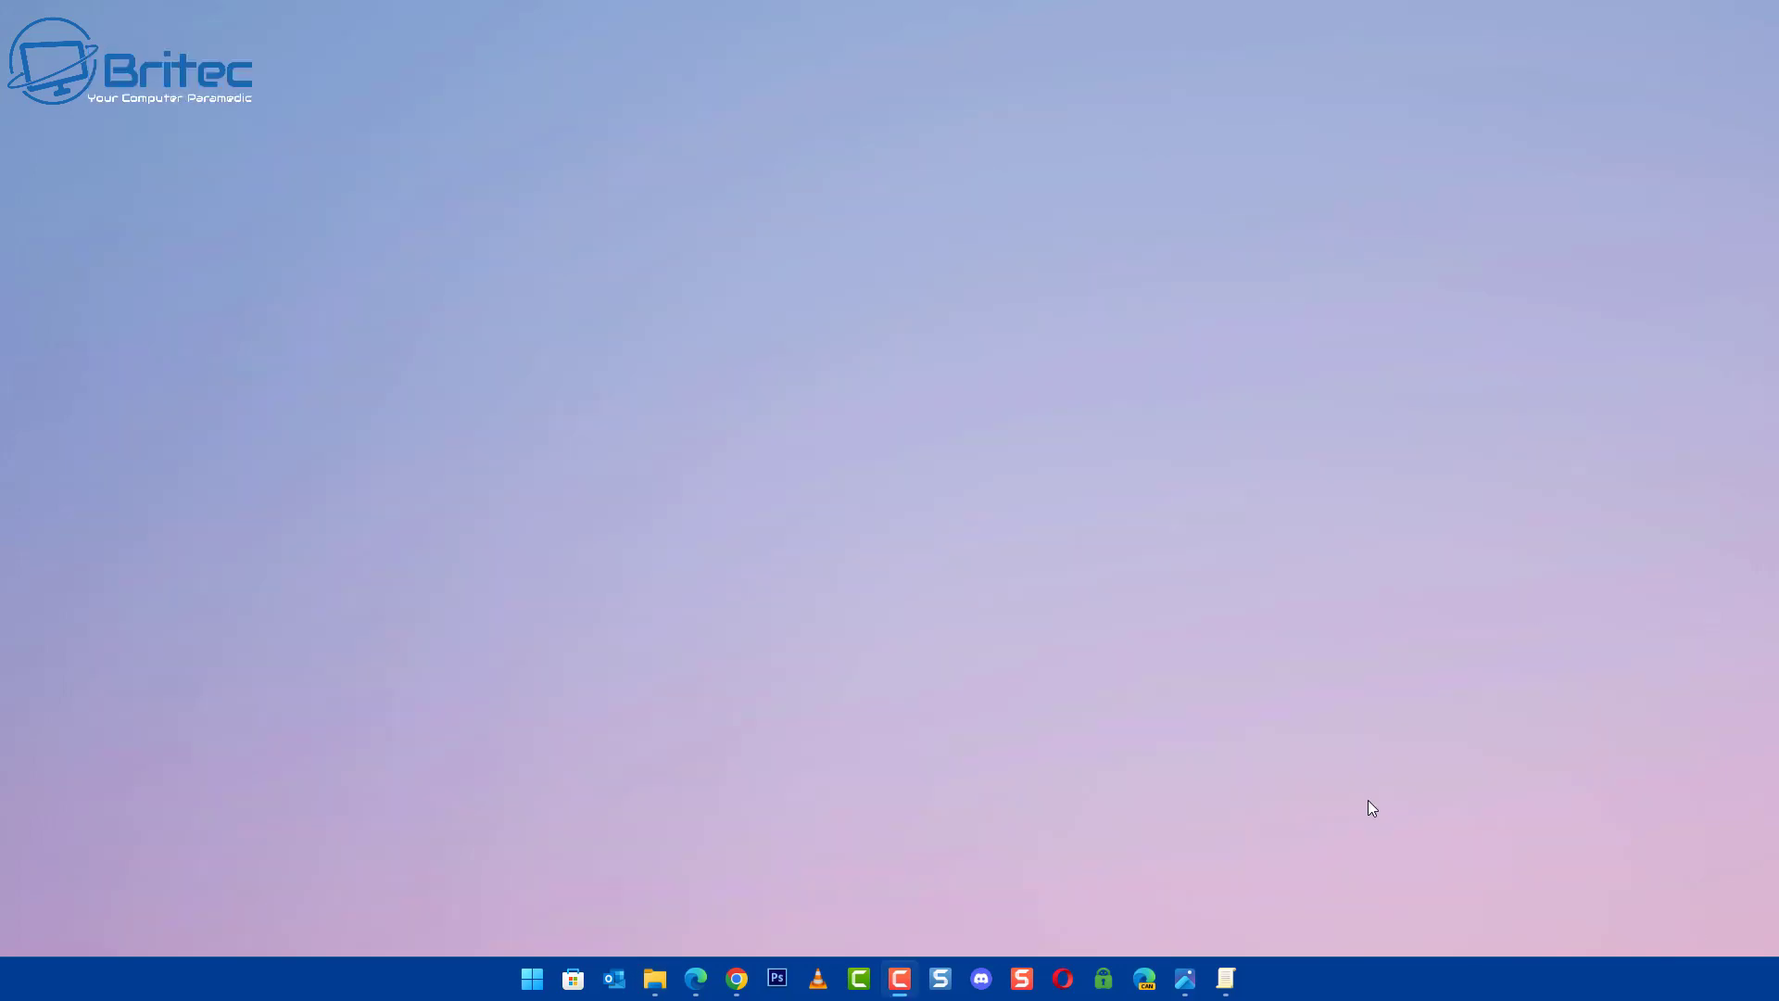
Switch the drive access policy to Not Configured, apply and confirm it, then close the editor
{"action": "left_click", "coordinate": [1226, 979]}
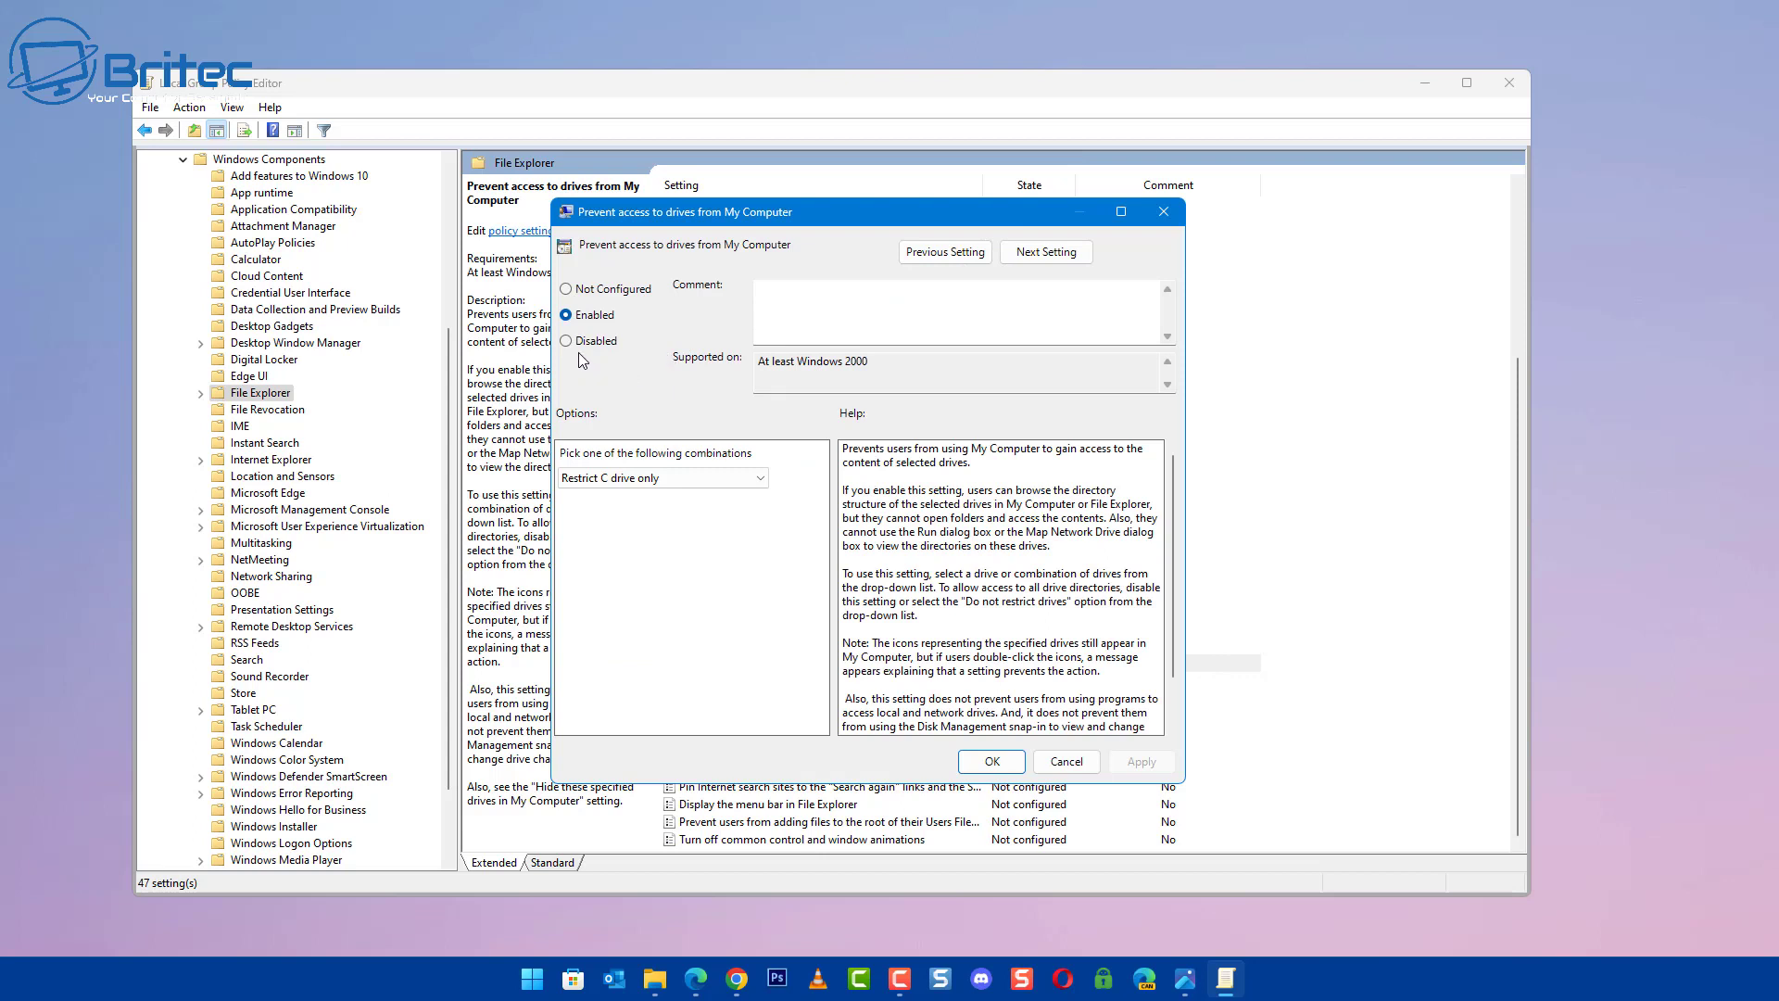
{"action": "left_click", "coordinate": [567, 290]}
{"action": "left_click", "coordinate": [1150, 768]}
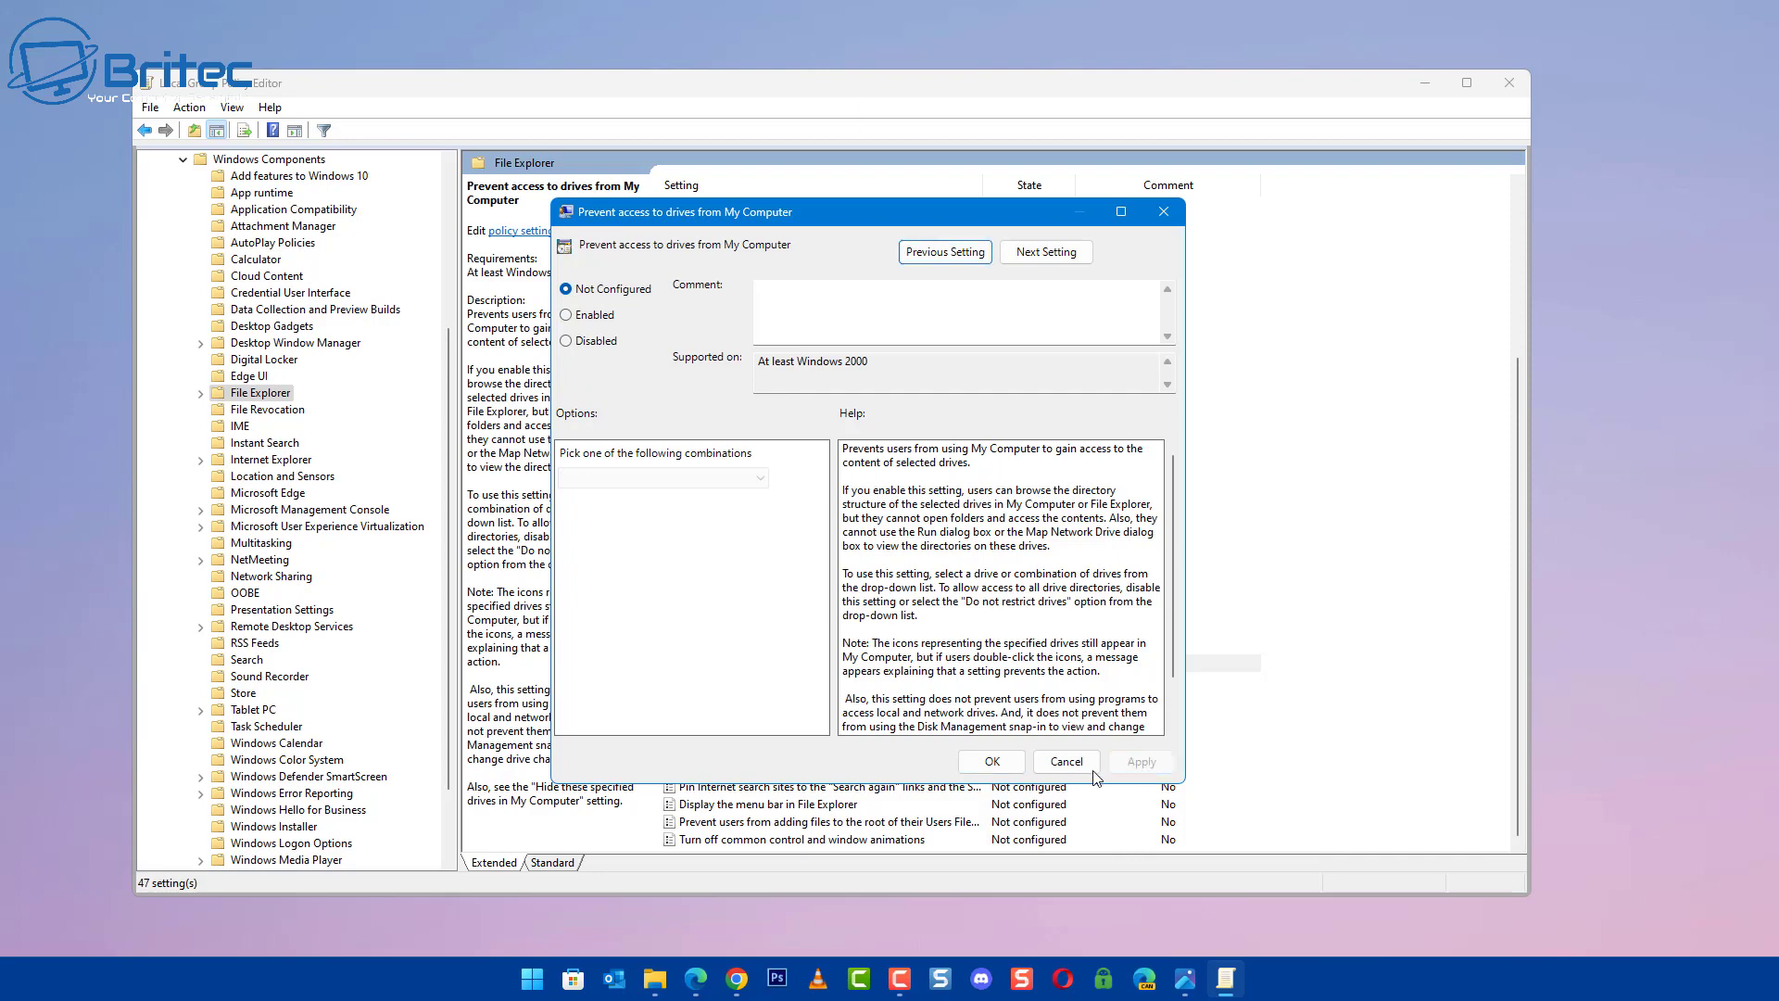
{"action": "left_click", "coordinate": [997, 765]}
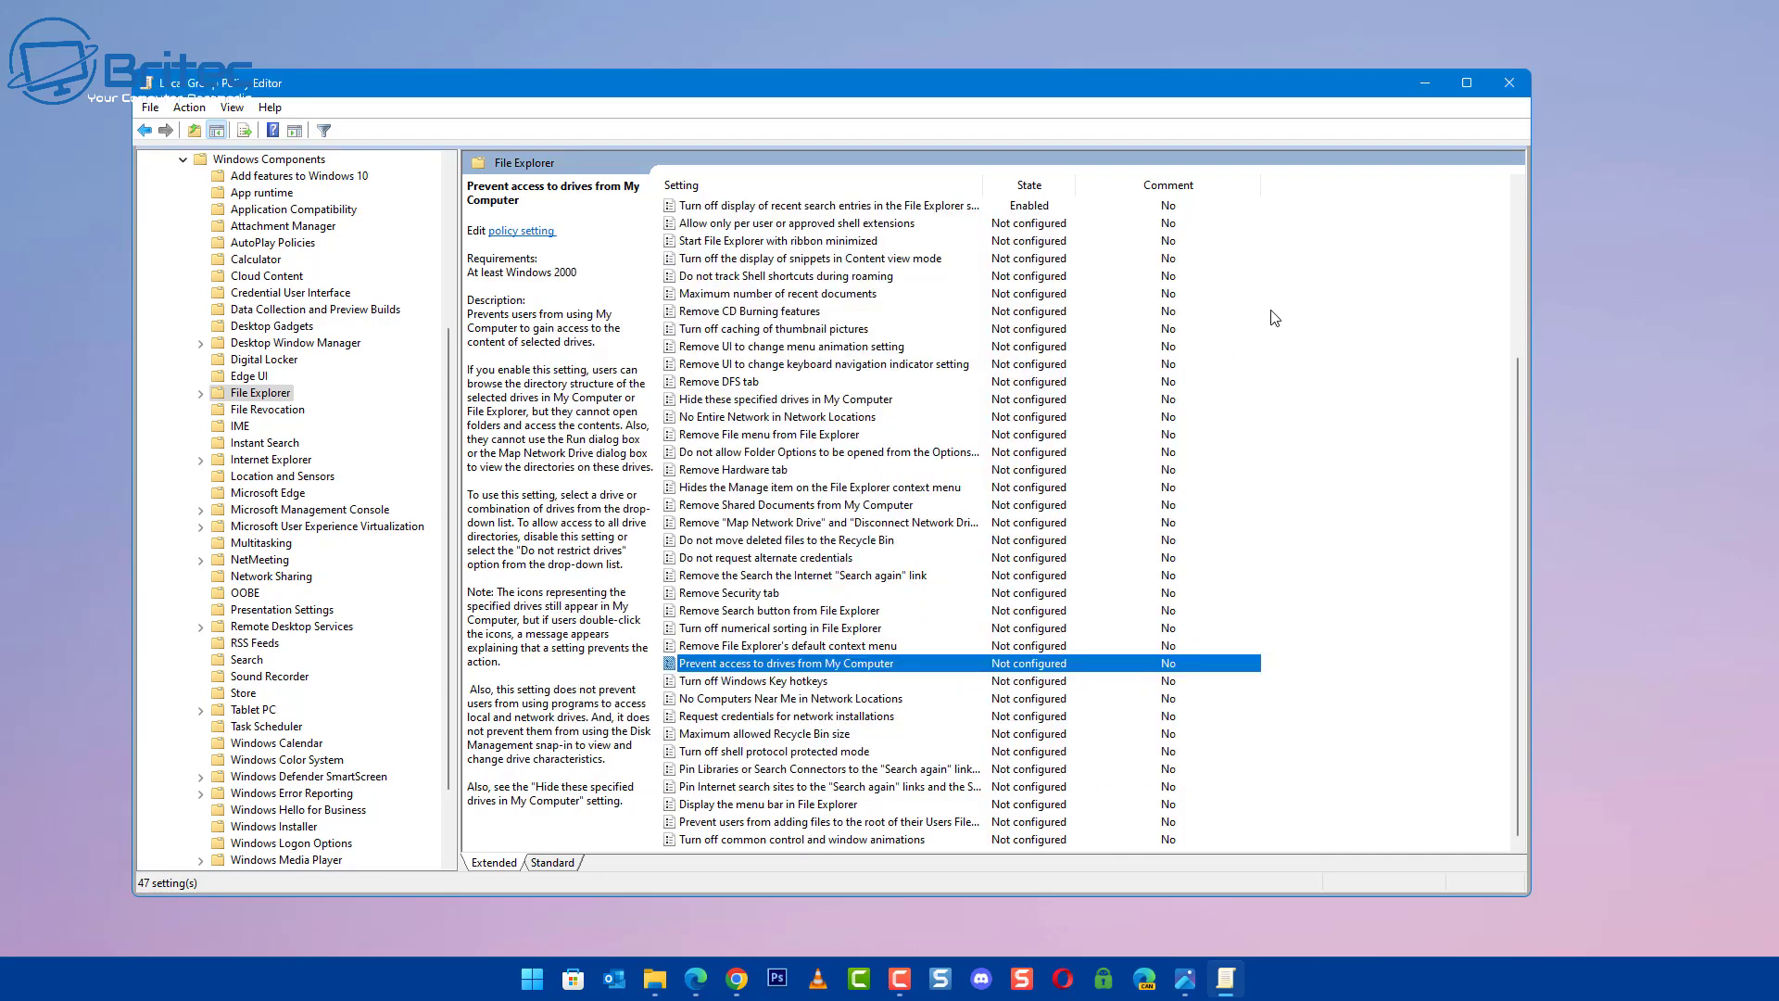
{"action": "left_click", "coordinate": [1510, 83]}
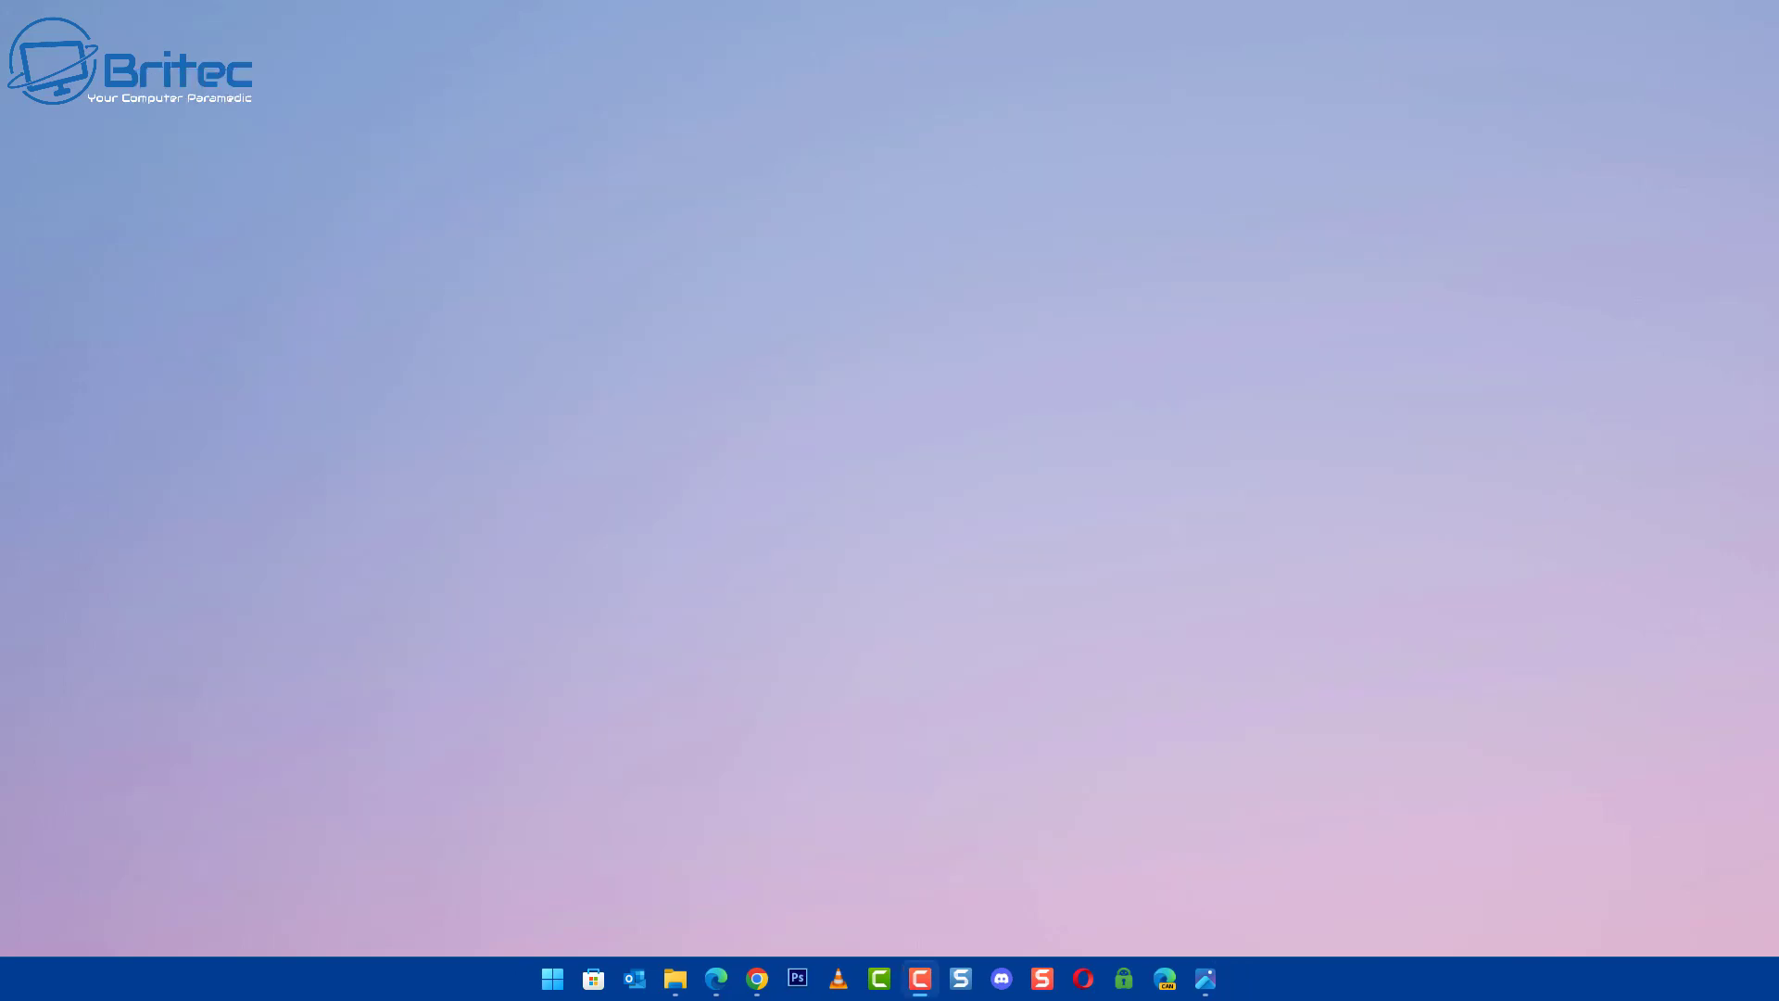